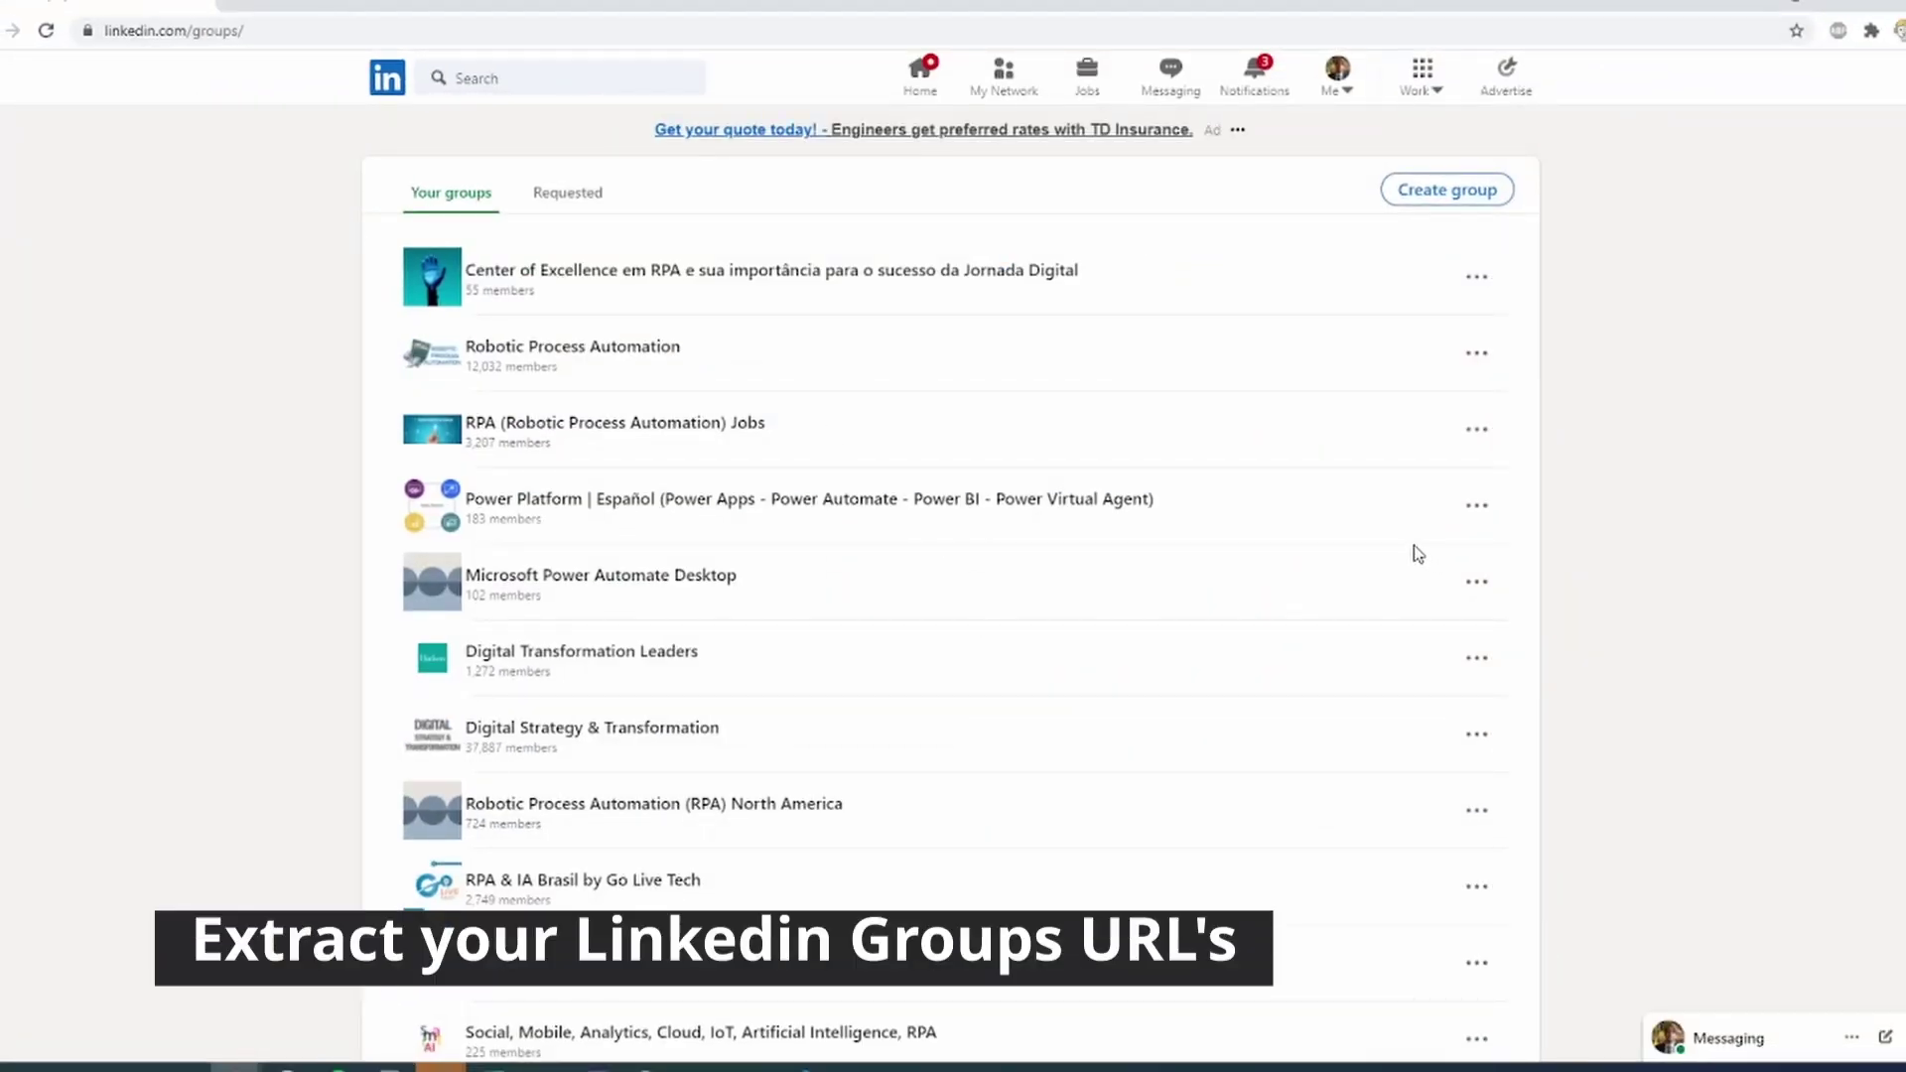
scroll(1772, 619, "down", 3)
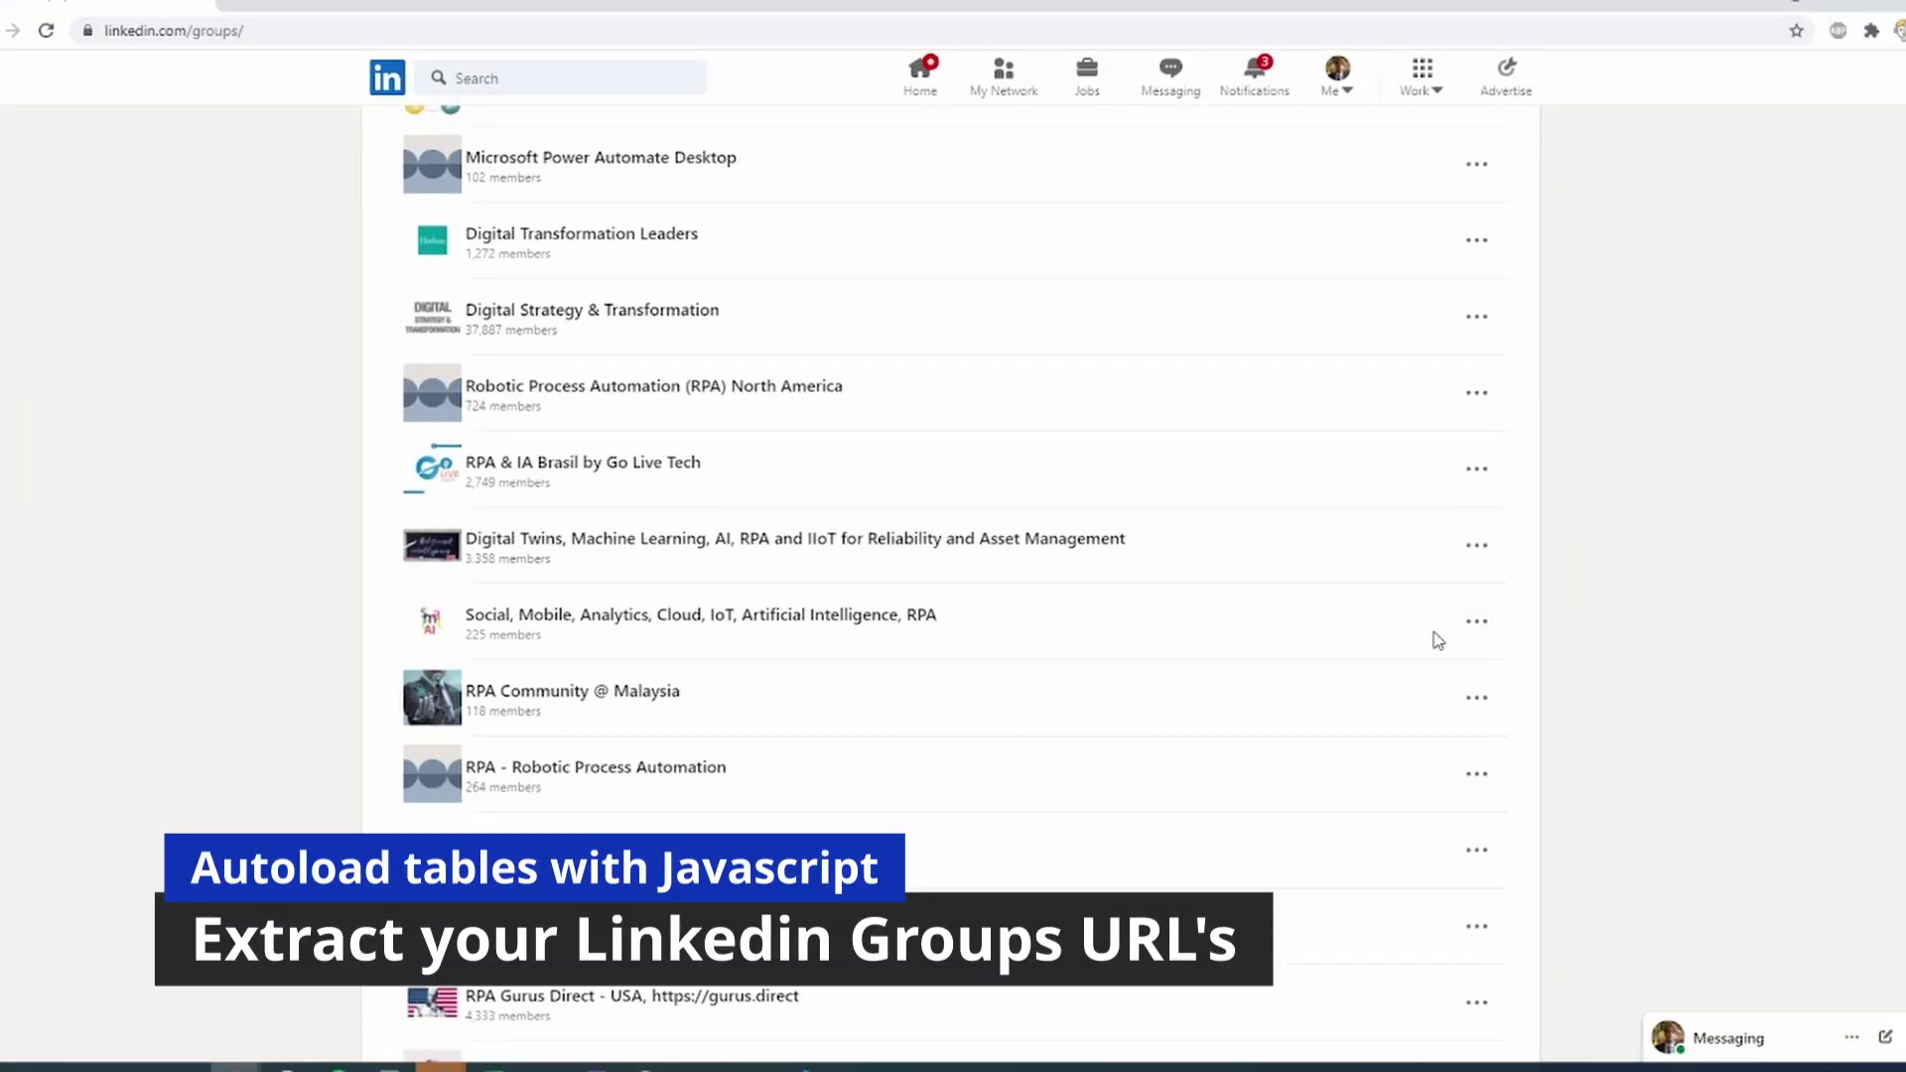
scroll(1425, 637, "down", 4)
scroll(1408, 665, "down", 4)
scroll(1374, 729, "down", 3)
scroll(1370, 737, "down", 3)
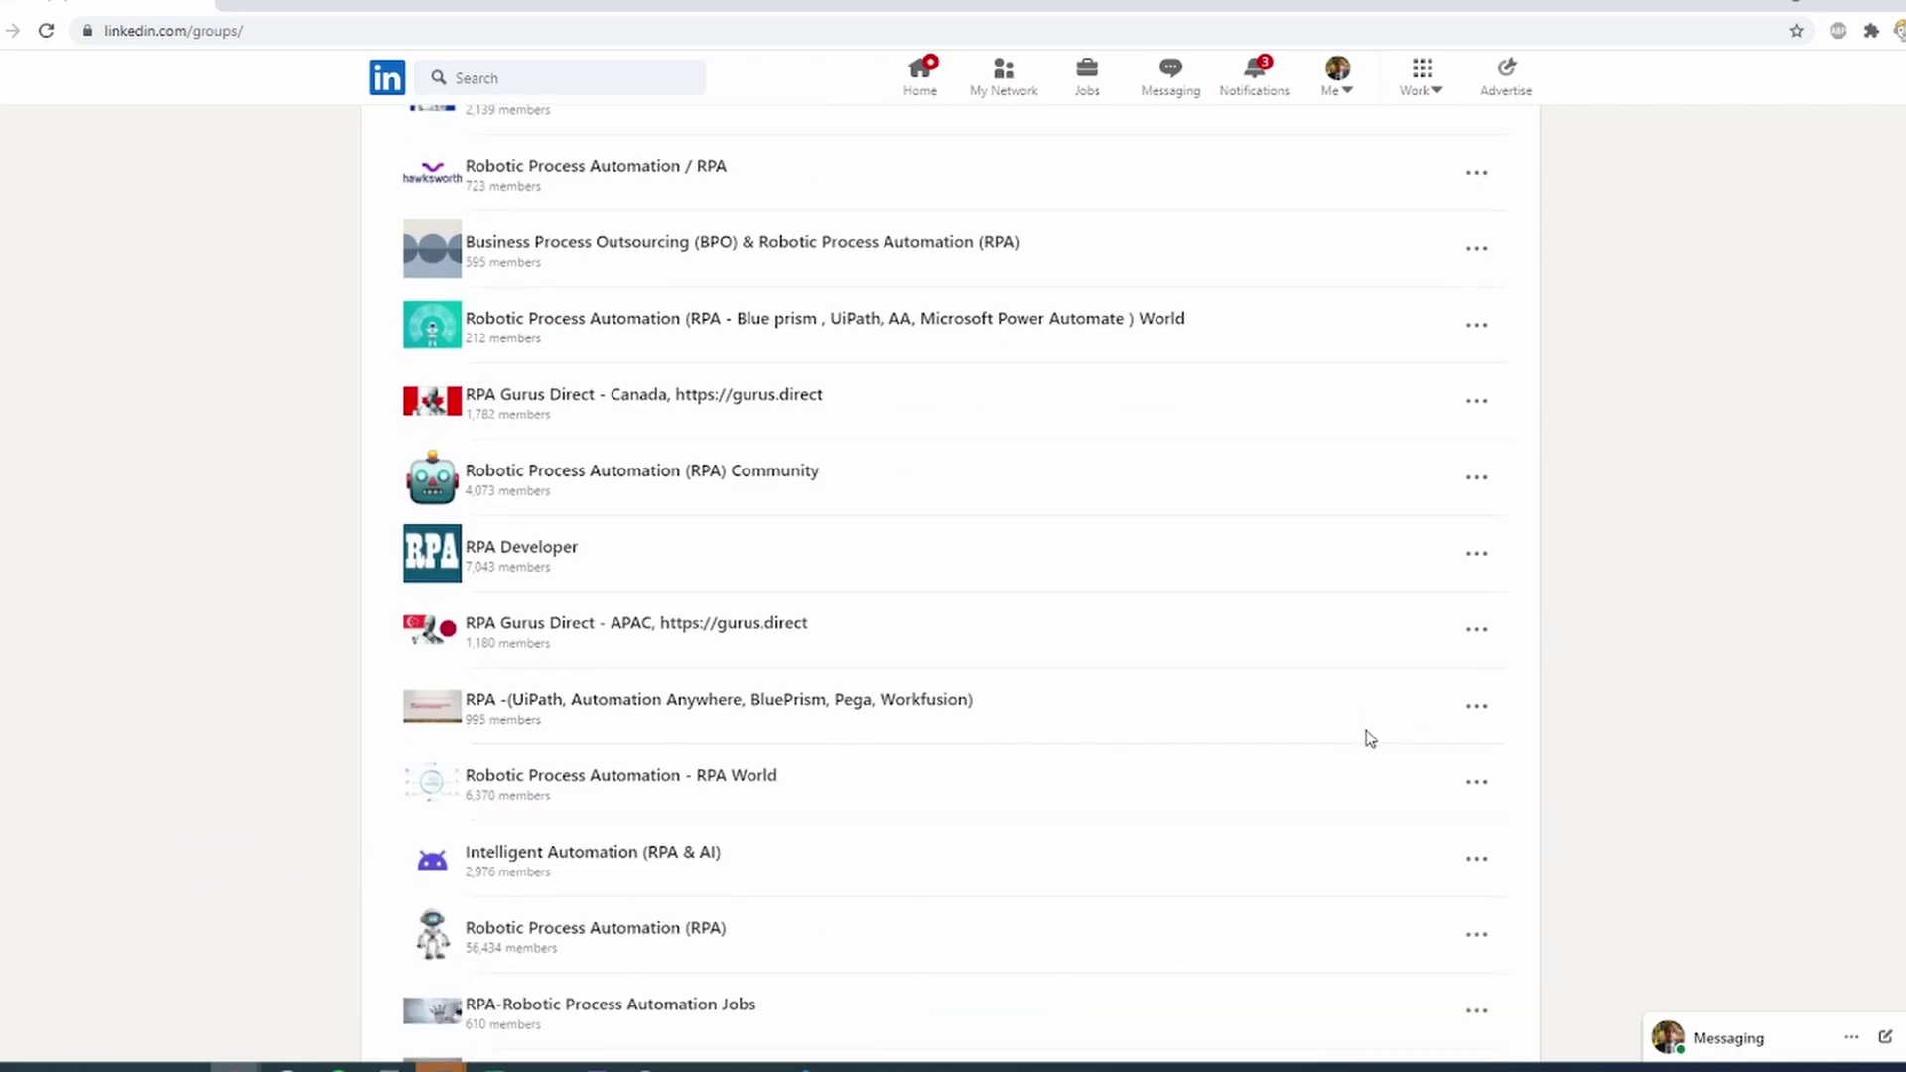
scroll(1367, 737, "down", 3)
scroll(1367, 737, "down", 3)
scroll(1368, 739, "down", 3)
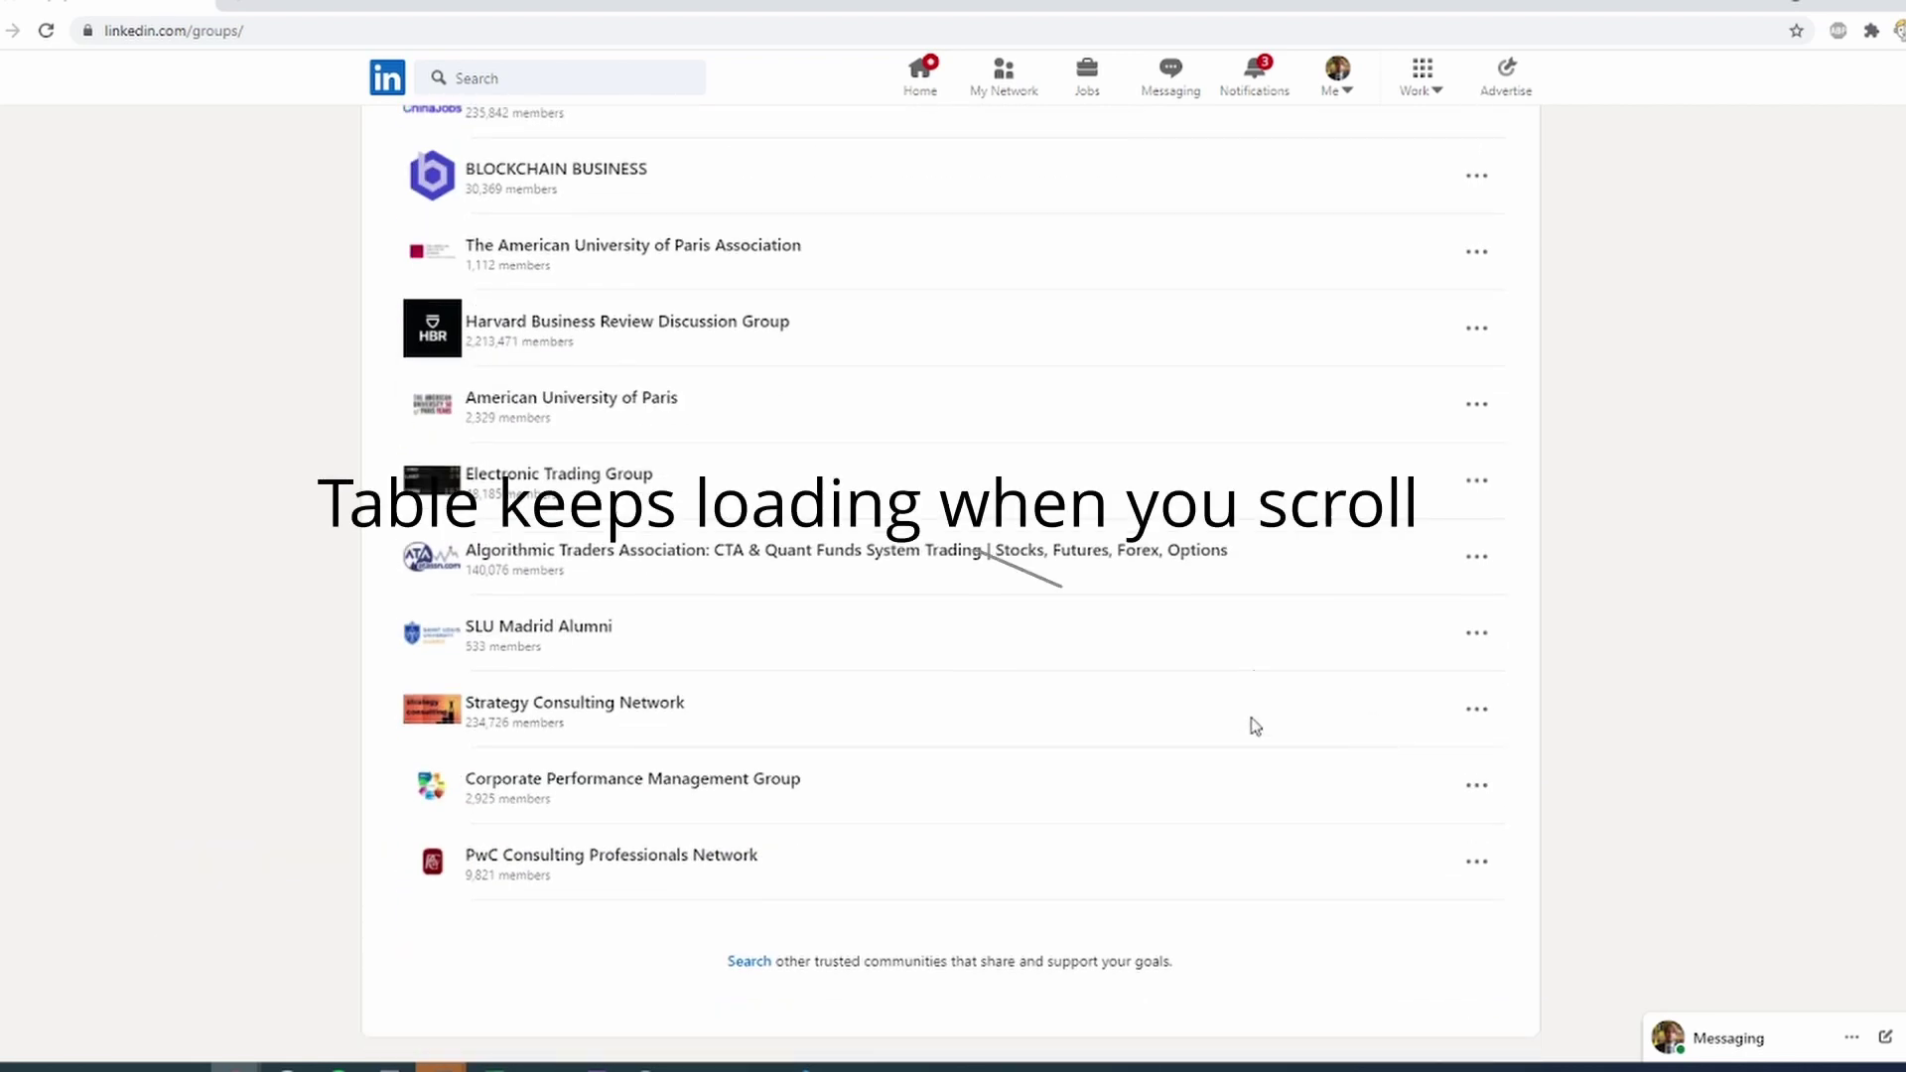
scroll(968, 726, "up", 2)
scroll(1008, 724, "up", 5)
scroll(1009, 723, "up", 4)
scroll(1009, 726, "up", 5)
scroll(1009, 724, "up", 5)
scroll(1009, 724, "up", 5)
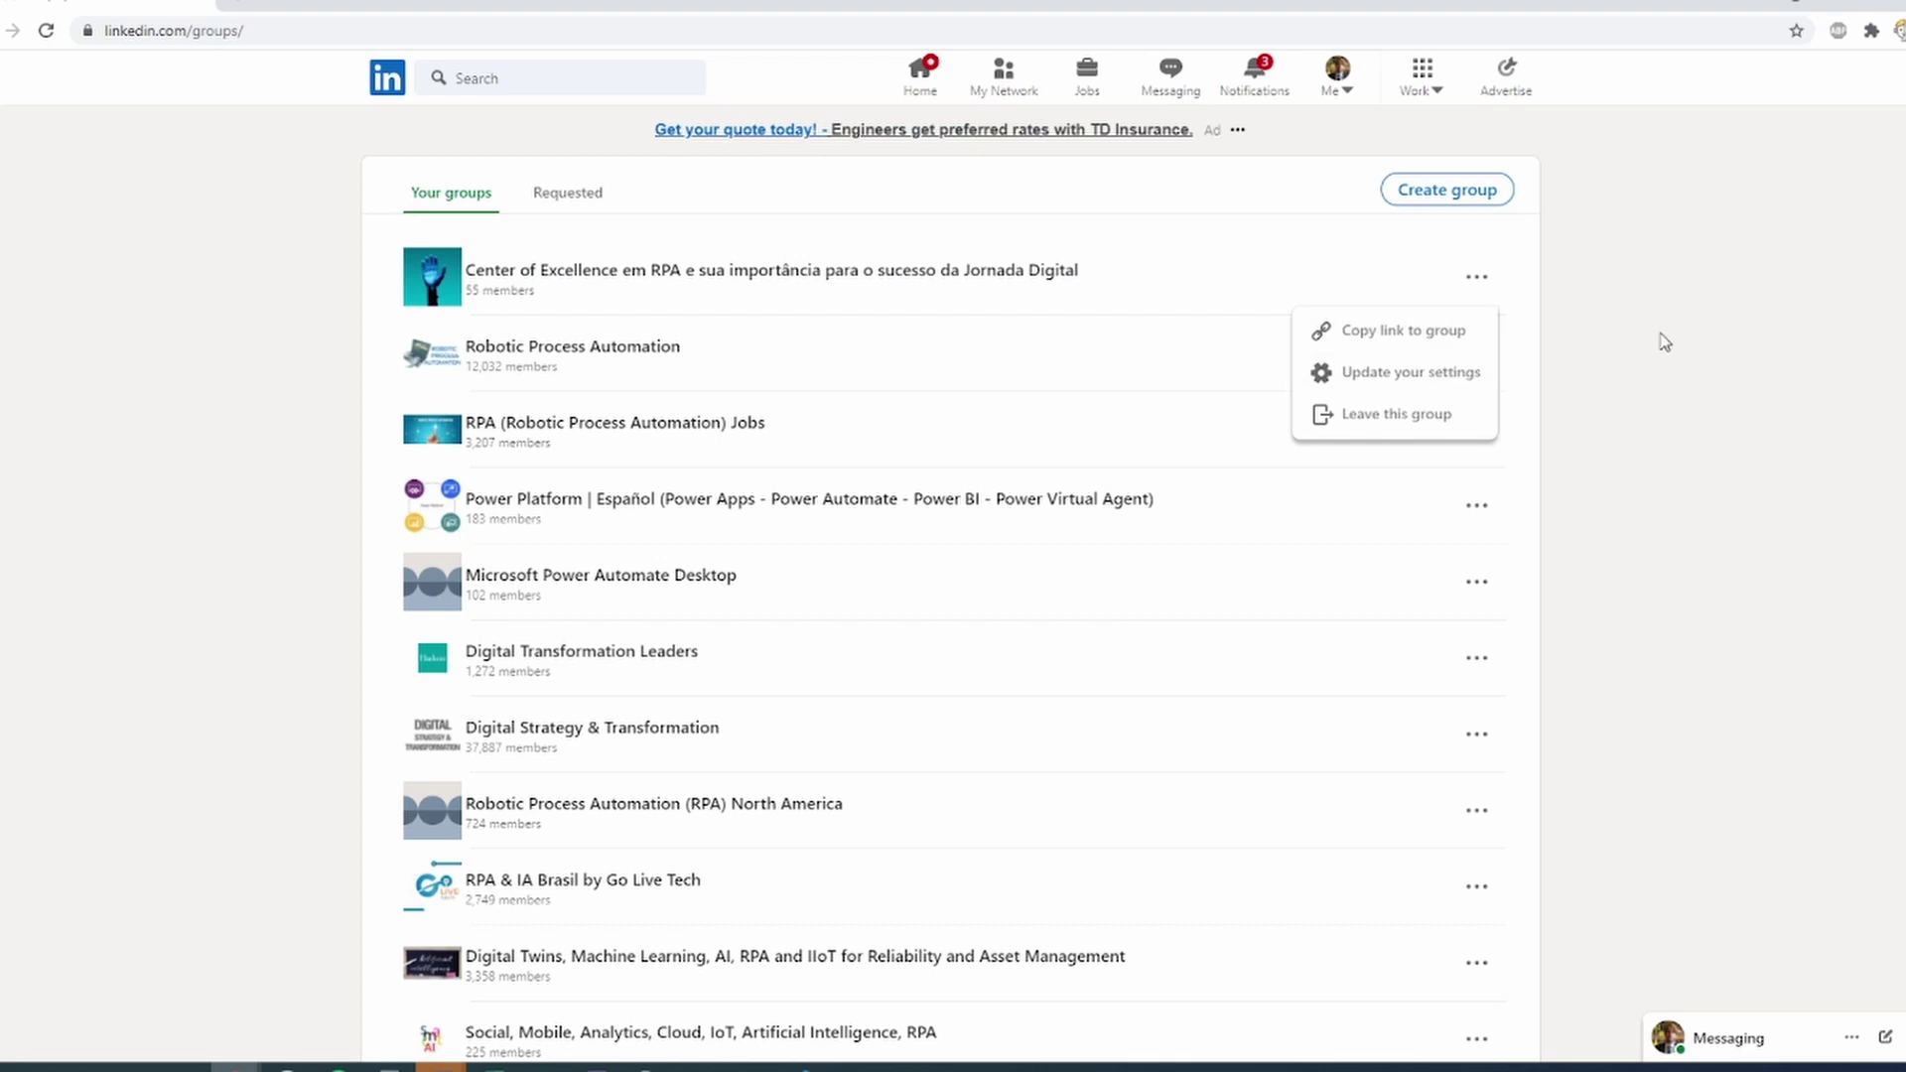
Step: Show the first LinkedIn group's options menu with its copy-link entry
left_click(1474, 358)
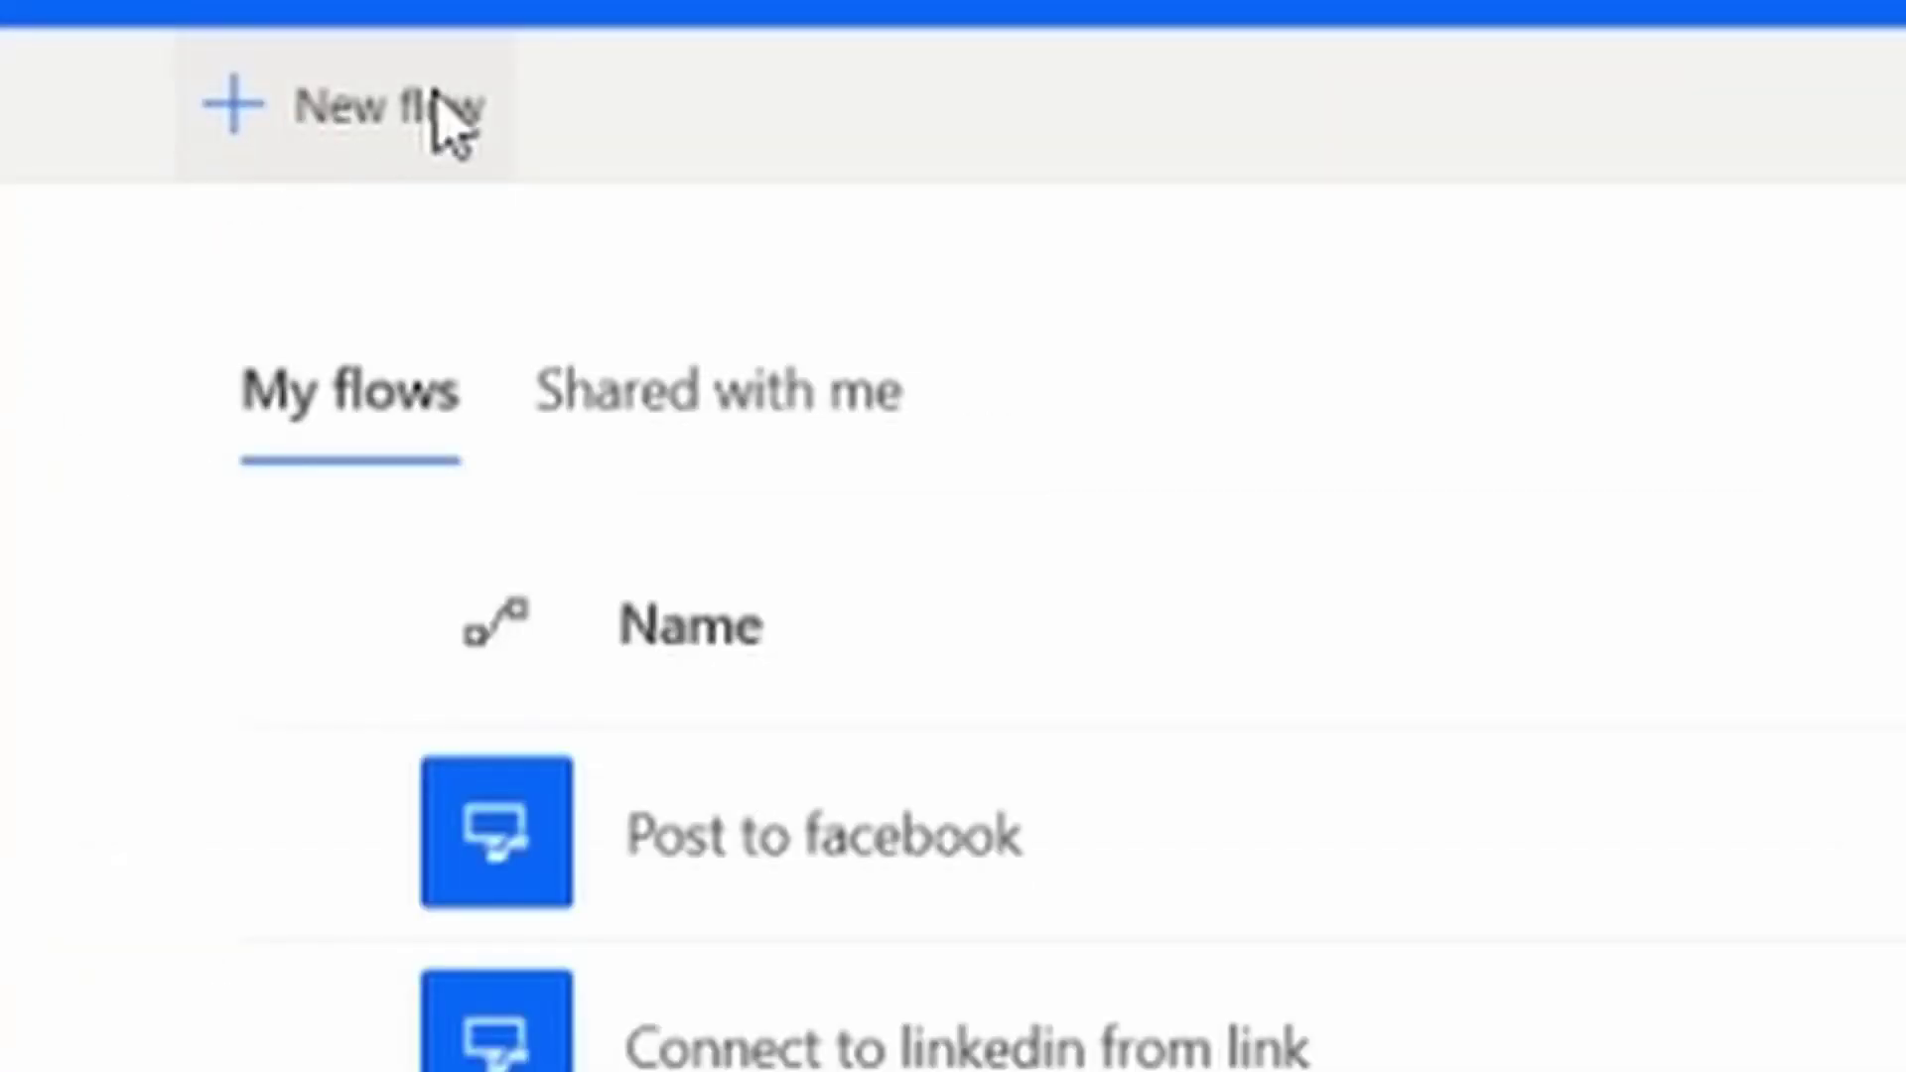
Step: Create a new flow named 'Extract all data from a loading table'
left_click(452, 124)
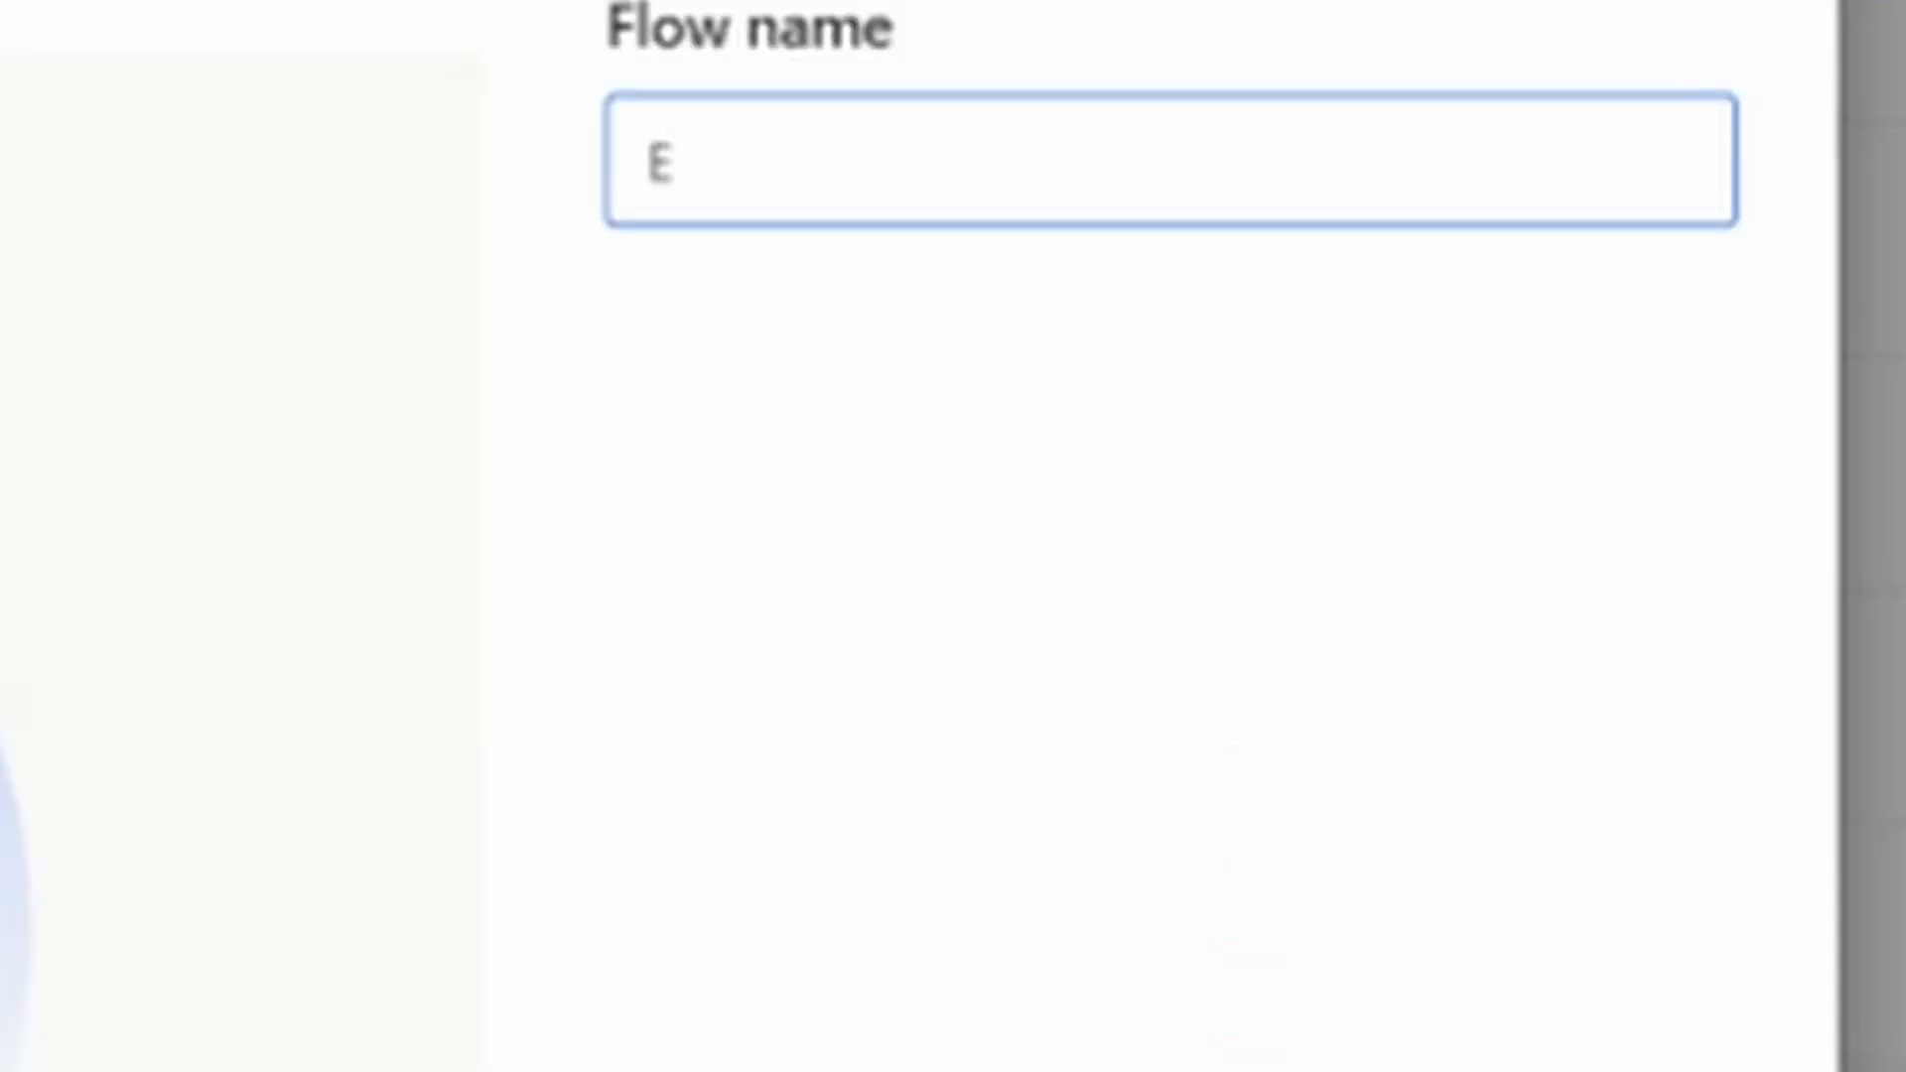
type("xtract a")
type("ll")
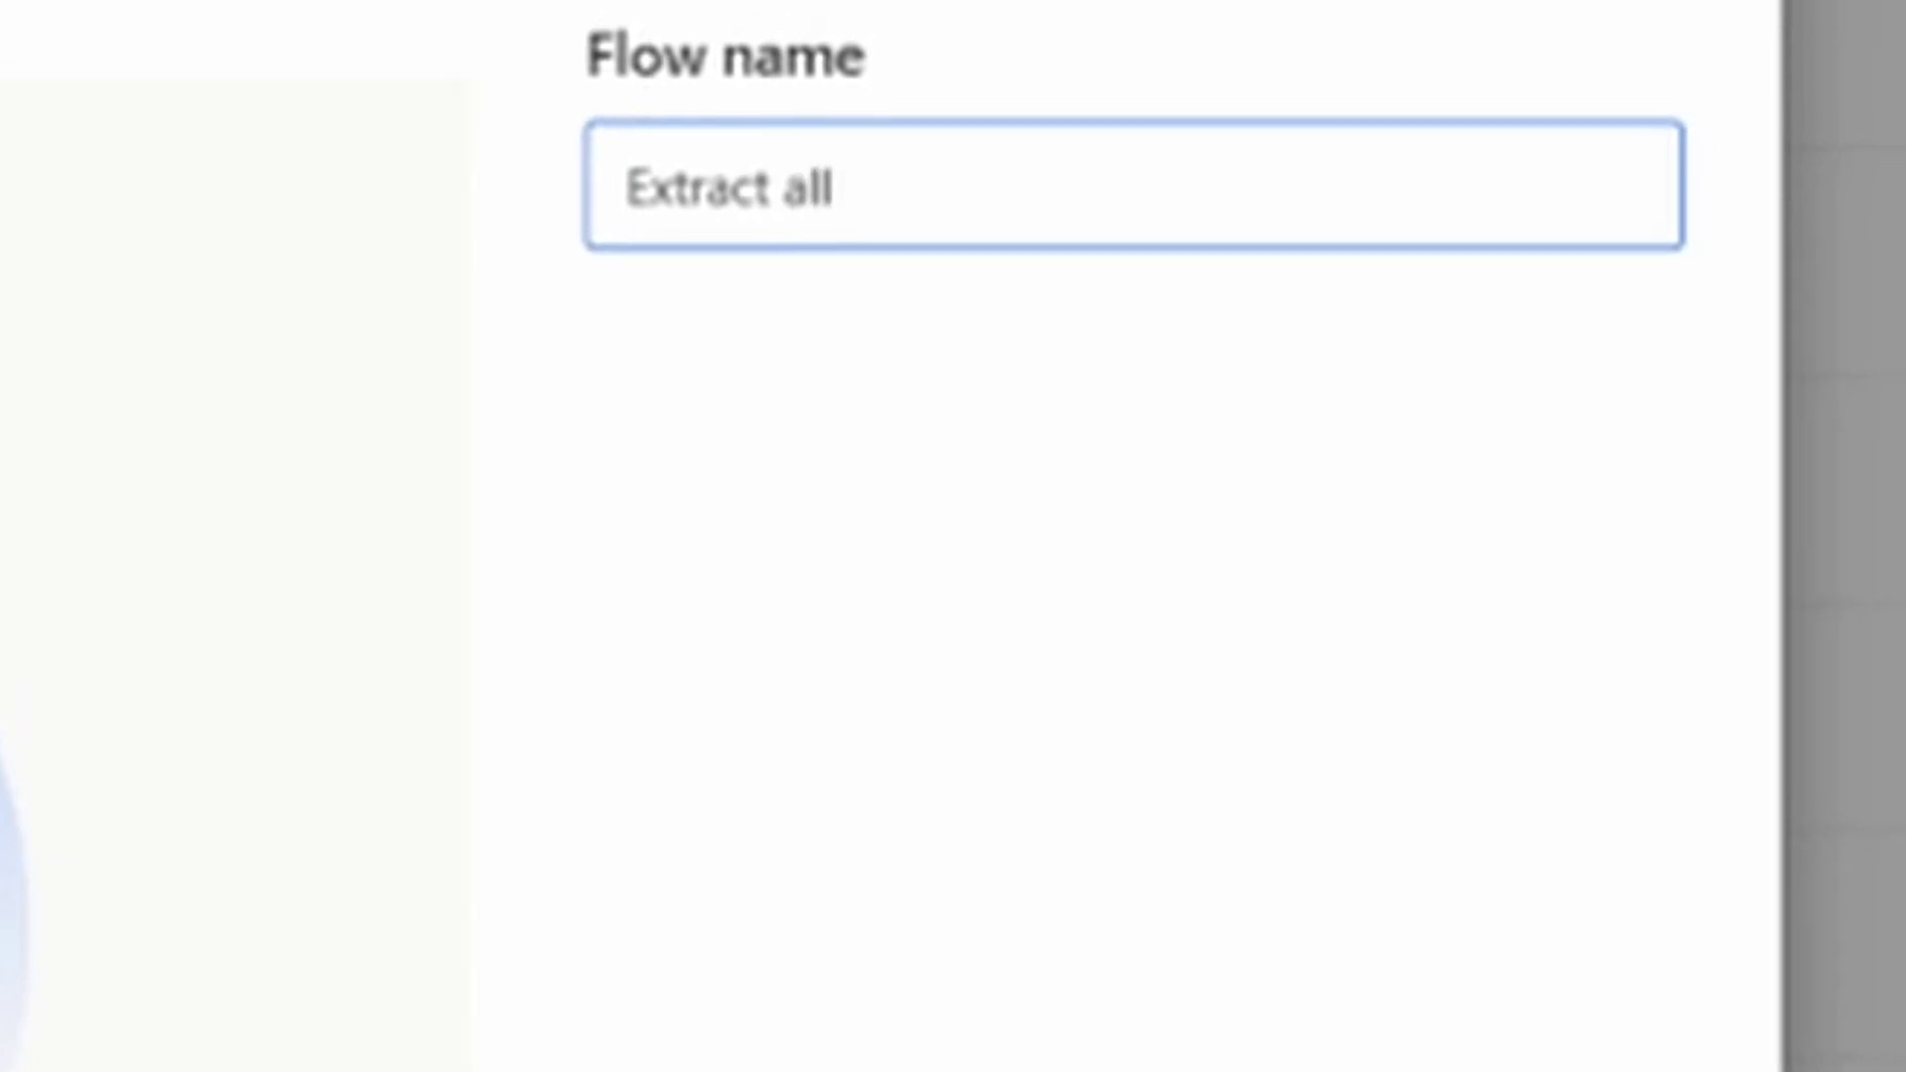
type(" da")
type("ta from a")
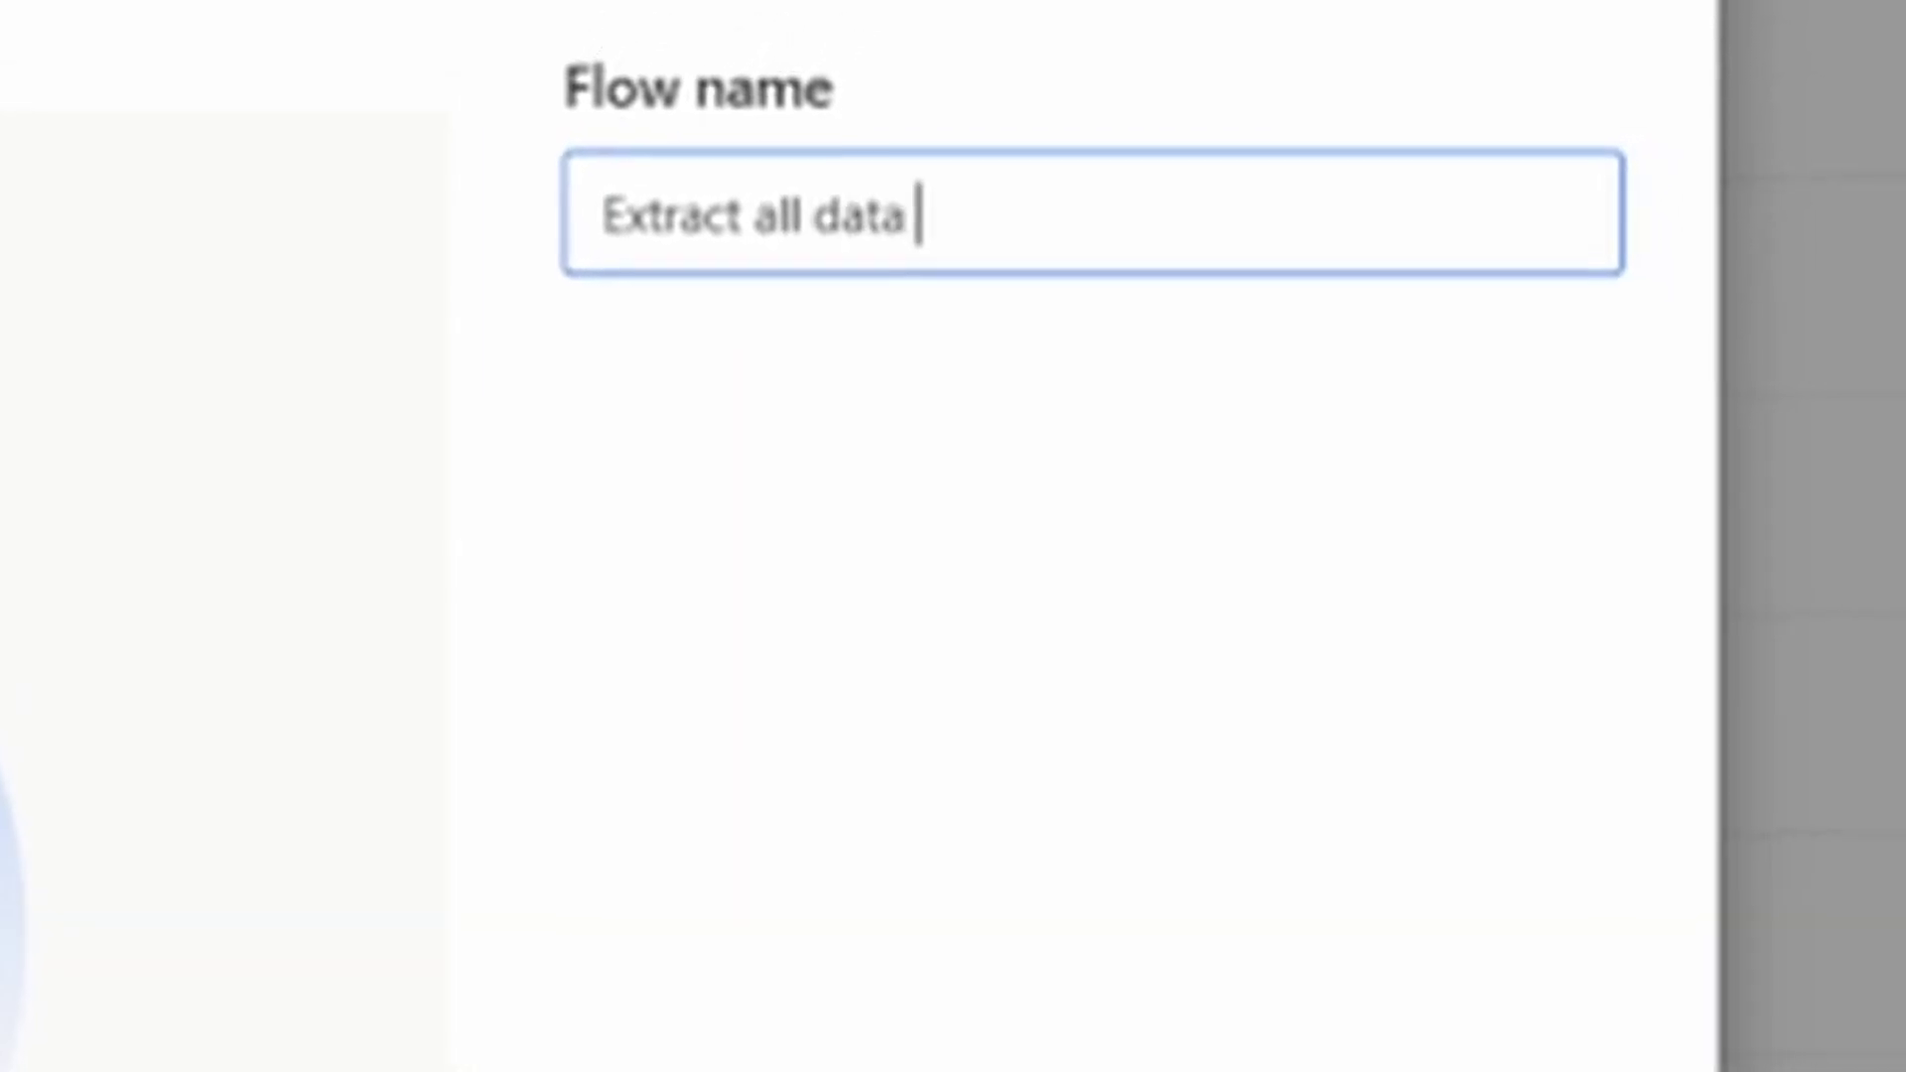
type(" lo")
type("ading table")
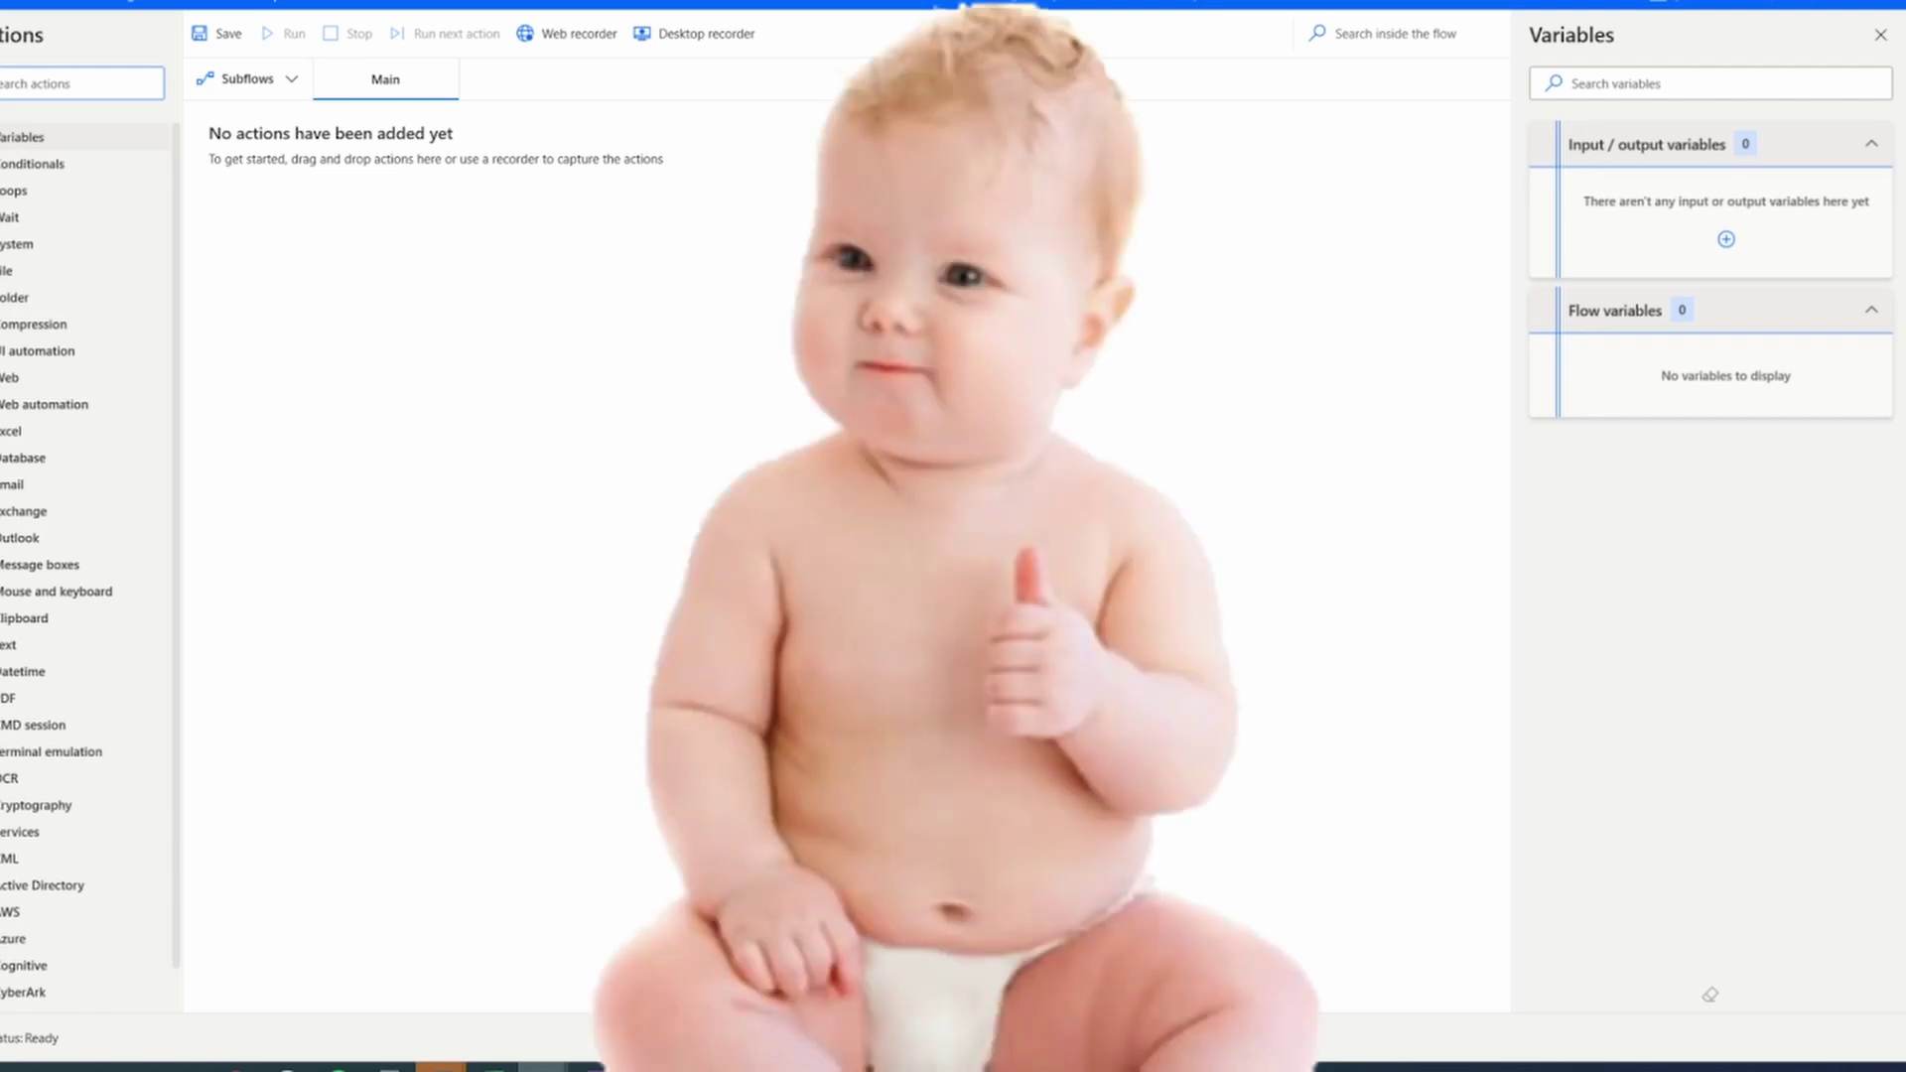
Step: Add Launch new Chrome from Web automation as the flow's first step
left_click(8, 413)
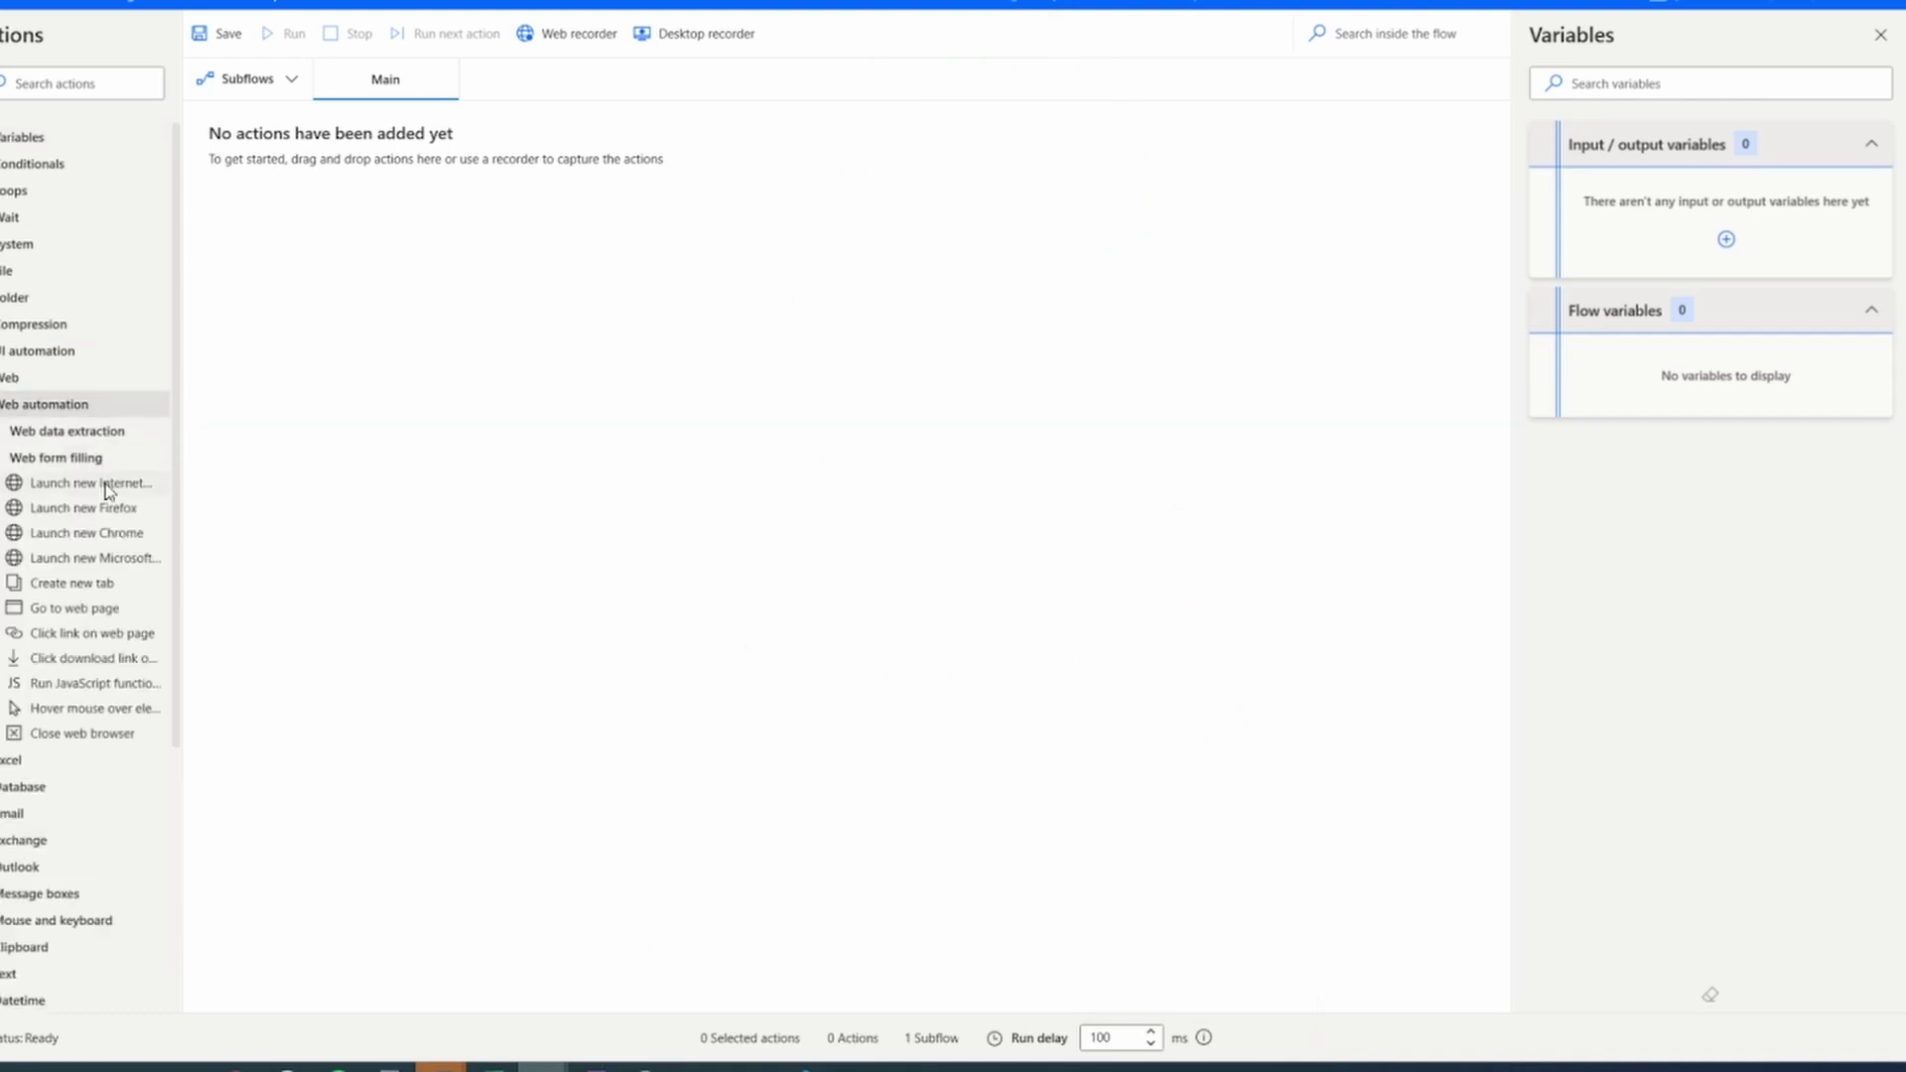
left_click_drag(96, 544, 384, 390)
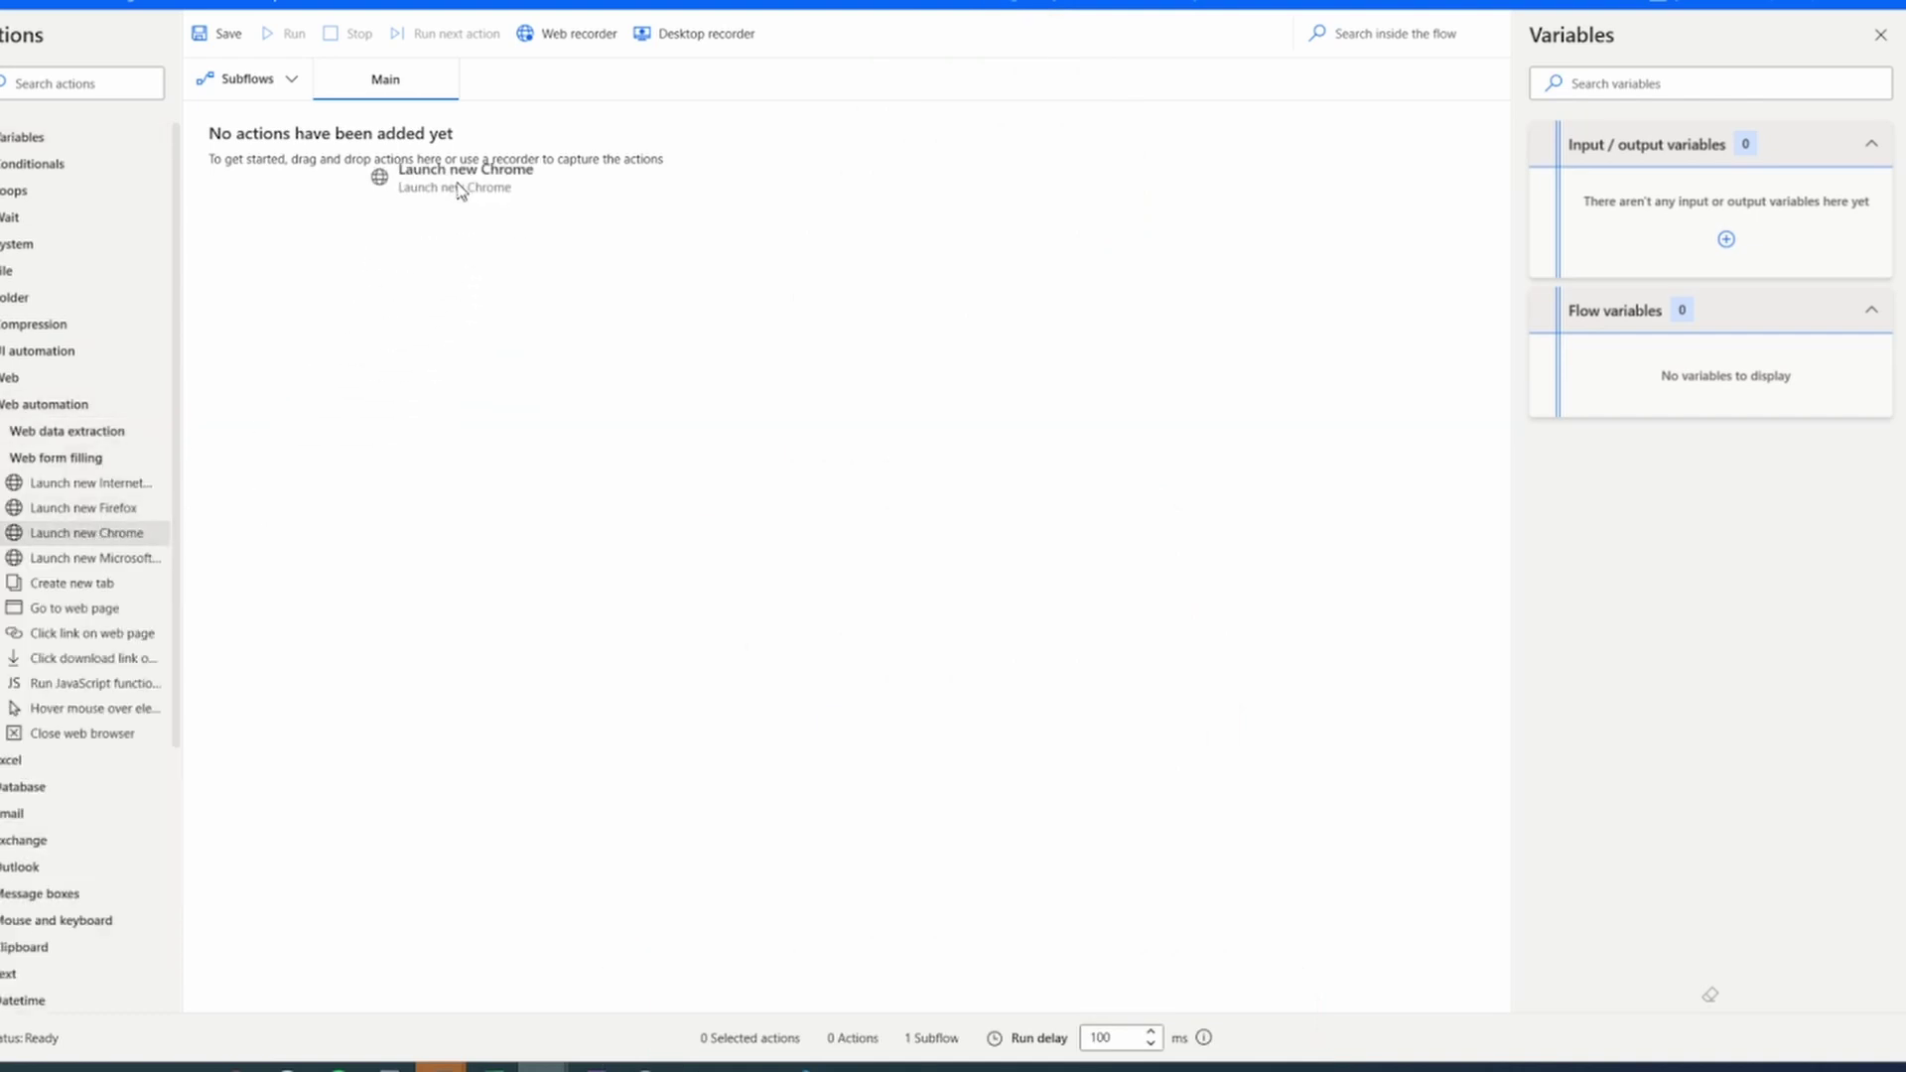
left_click_drag(458, 191, 456, 182)
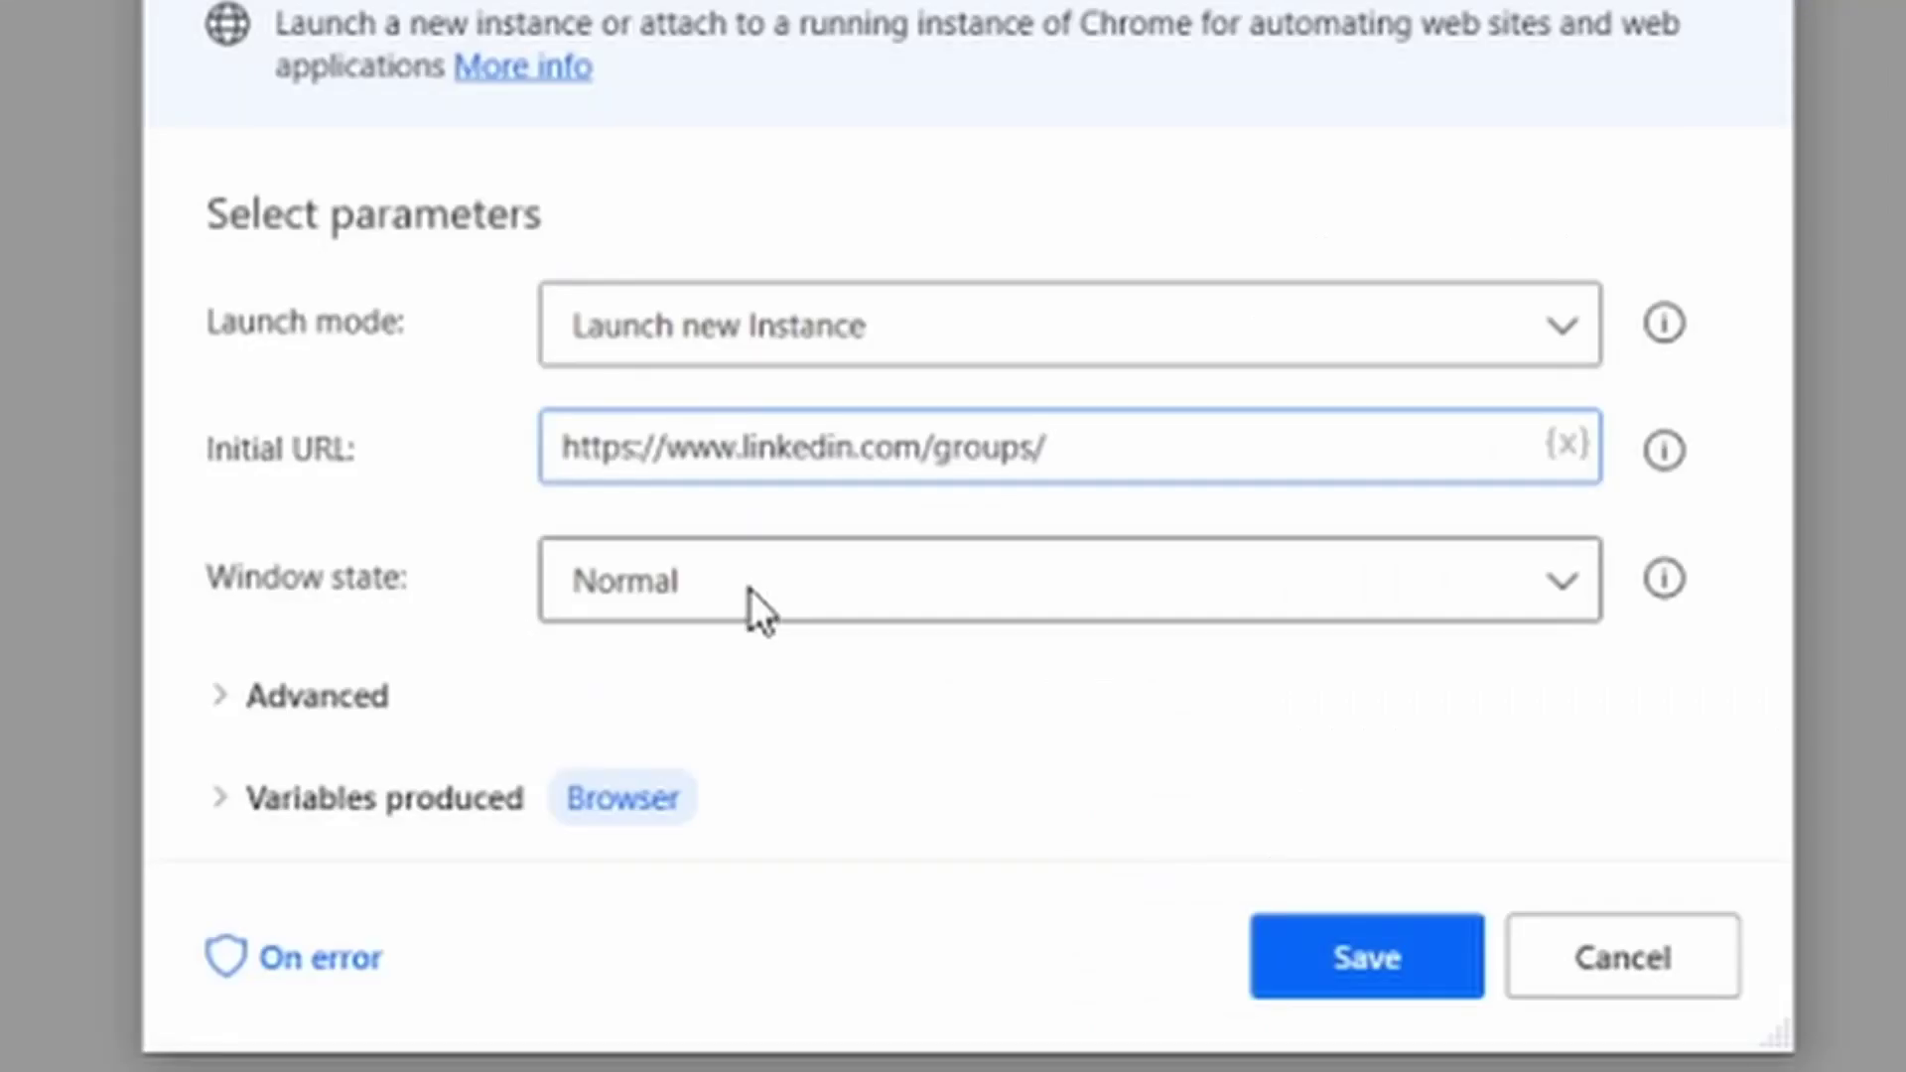
left_click(873, 562)
left_click(861, 618)
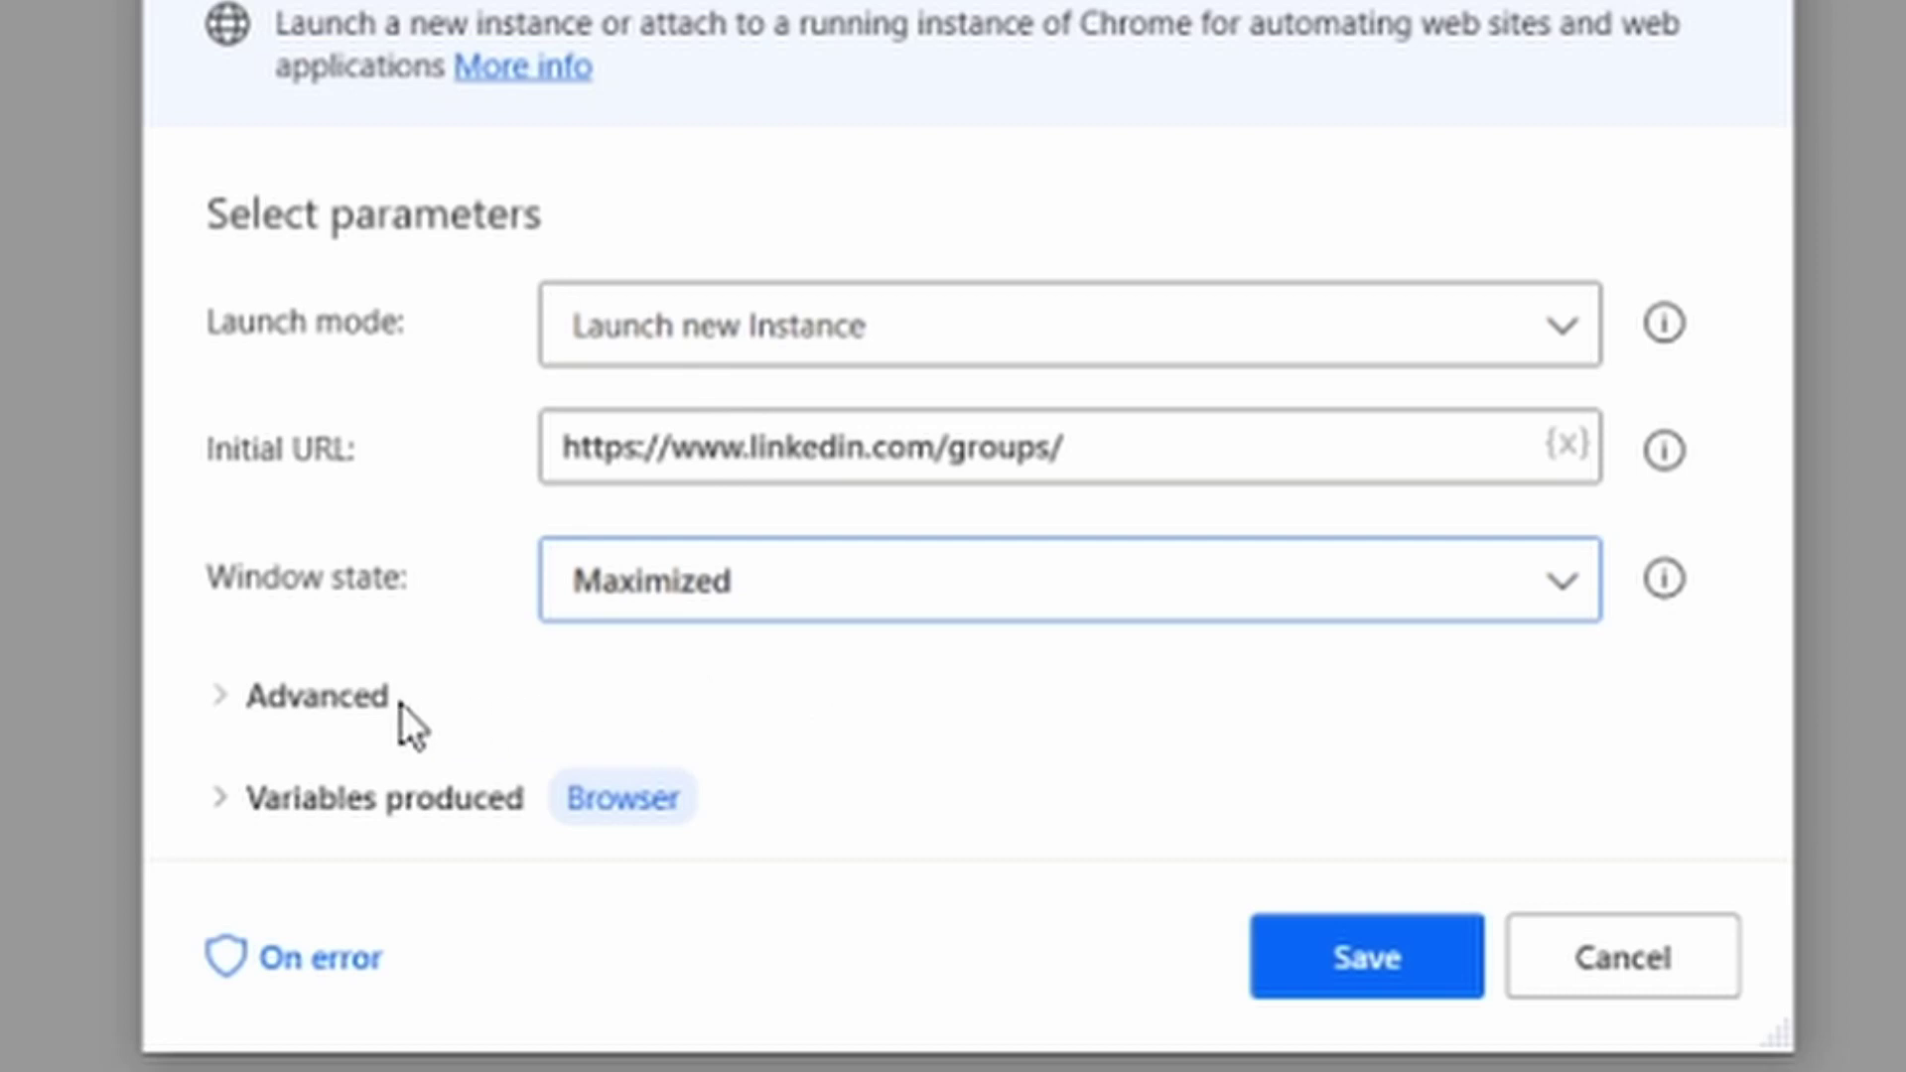
left_click(317, 695)
scroll(342, 700, "down", 3)
left_click(1365, 992)
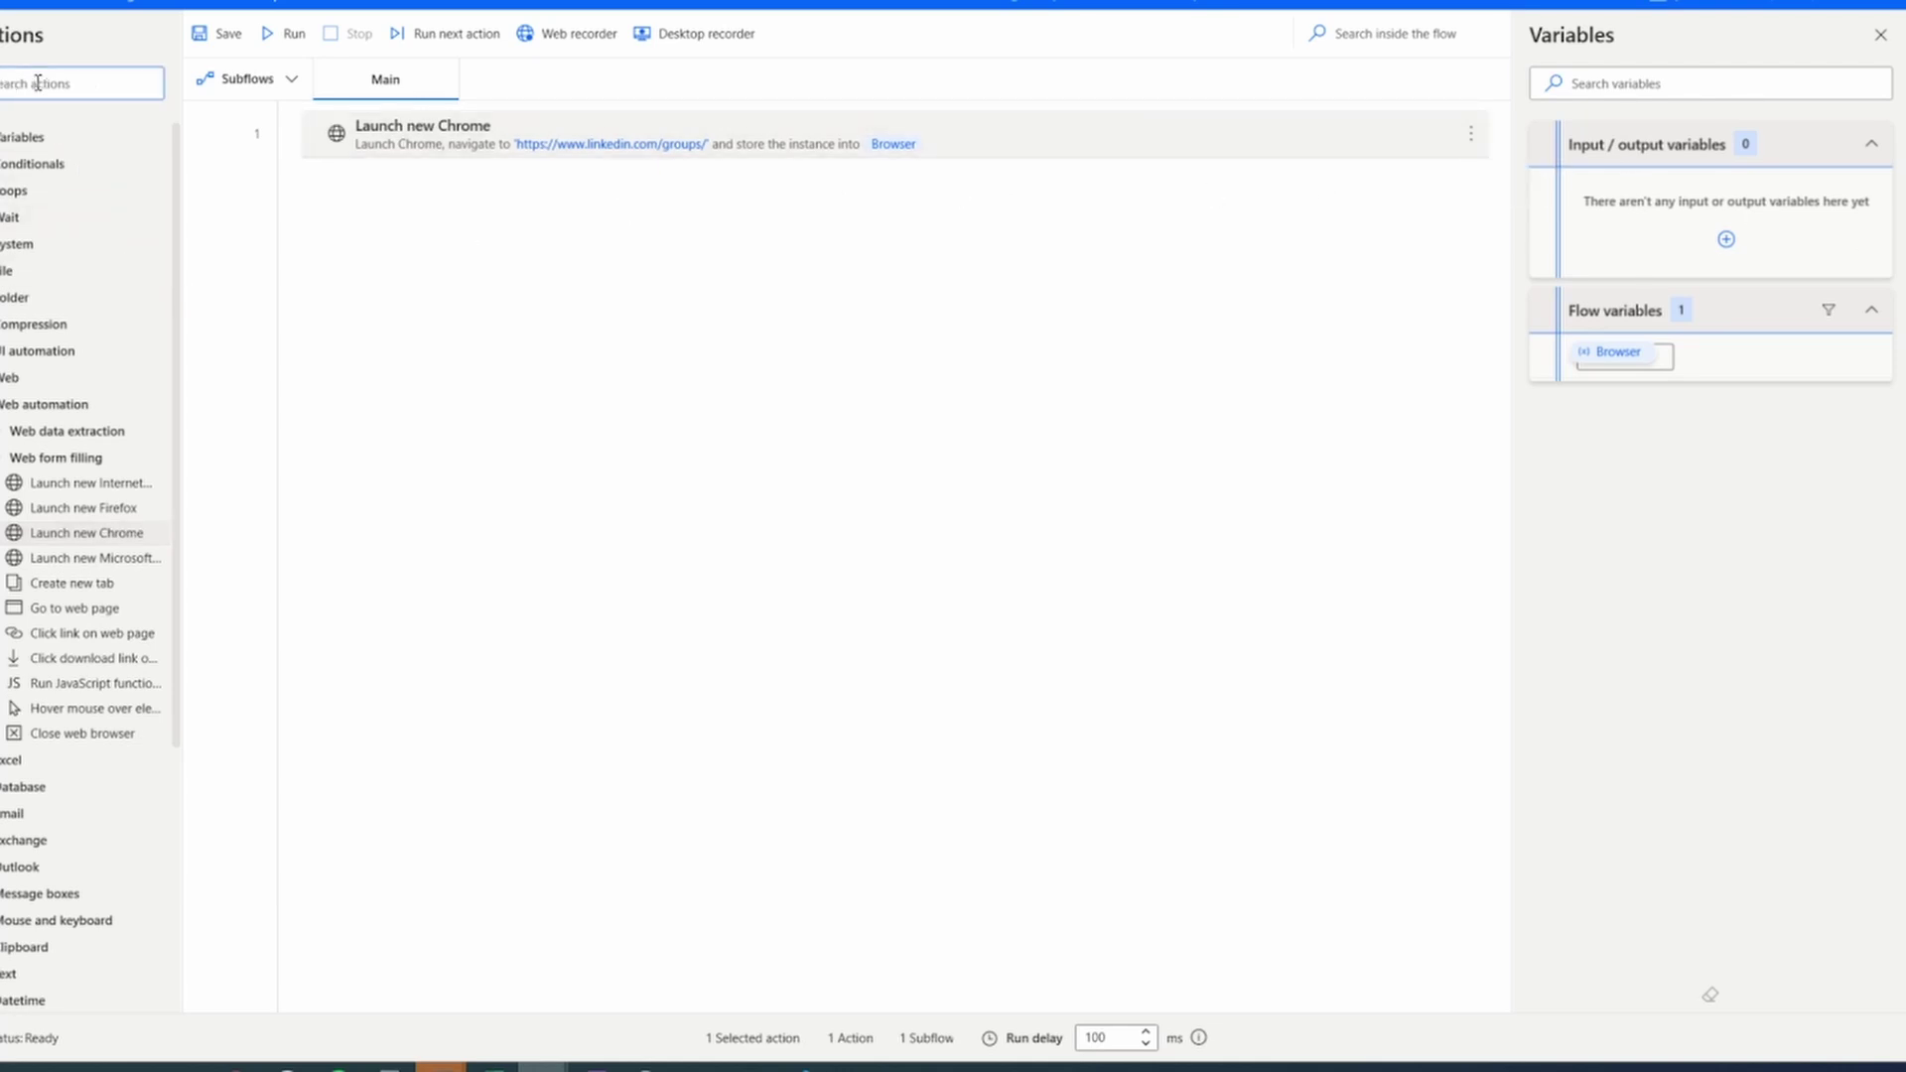
type("tu")
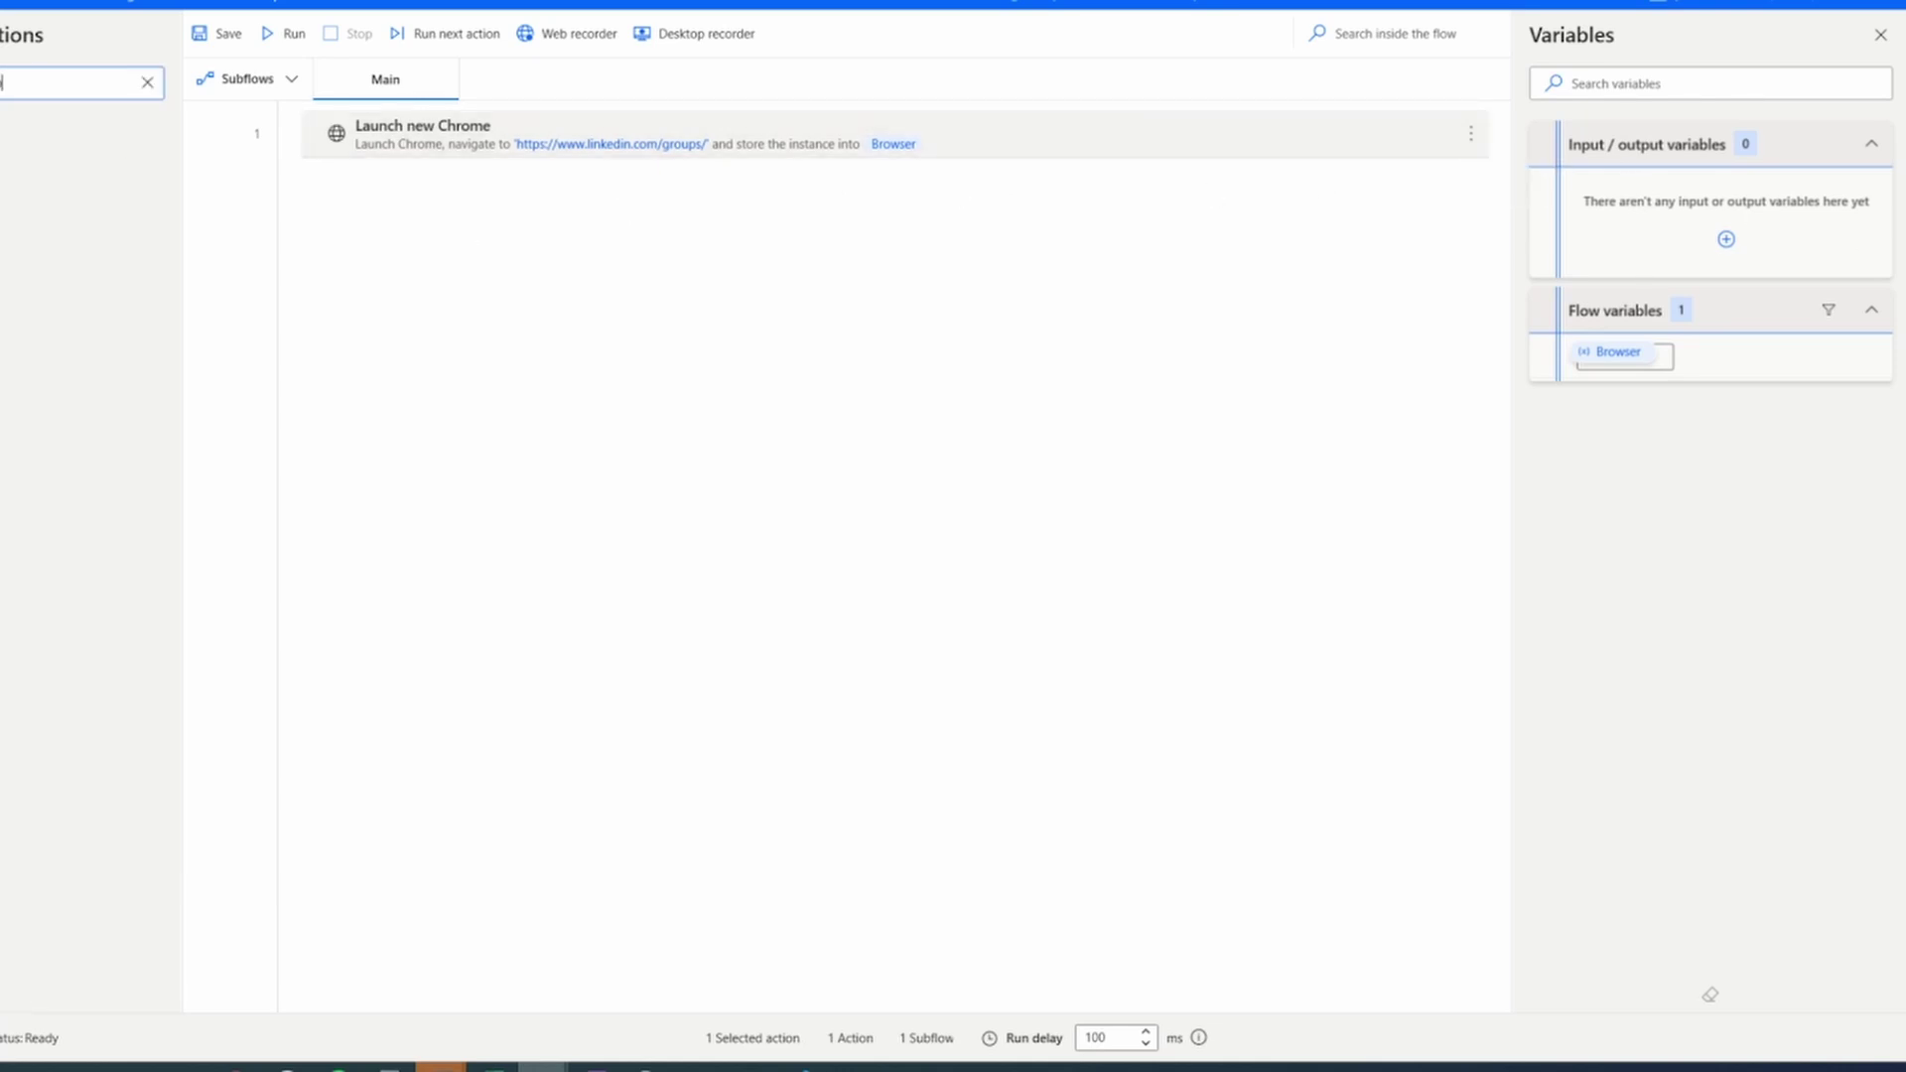
type("n ja")
type("v")
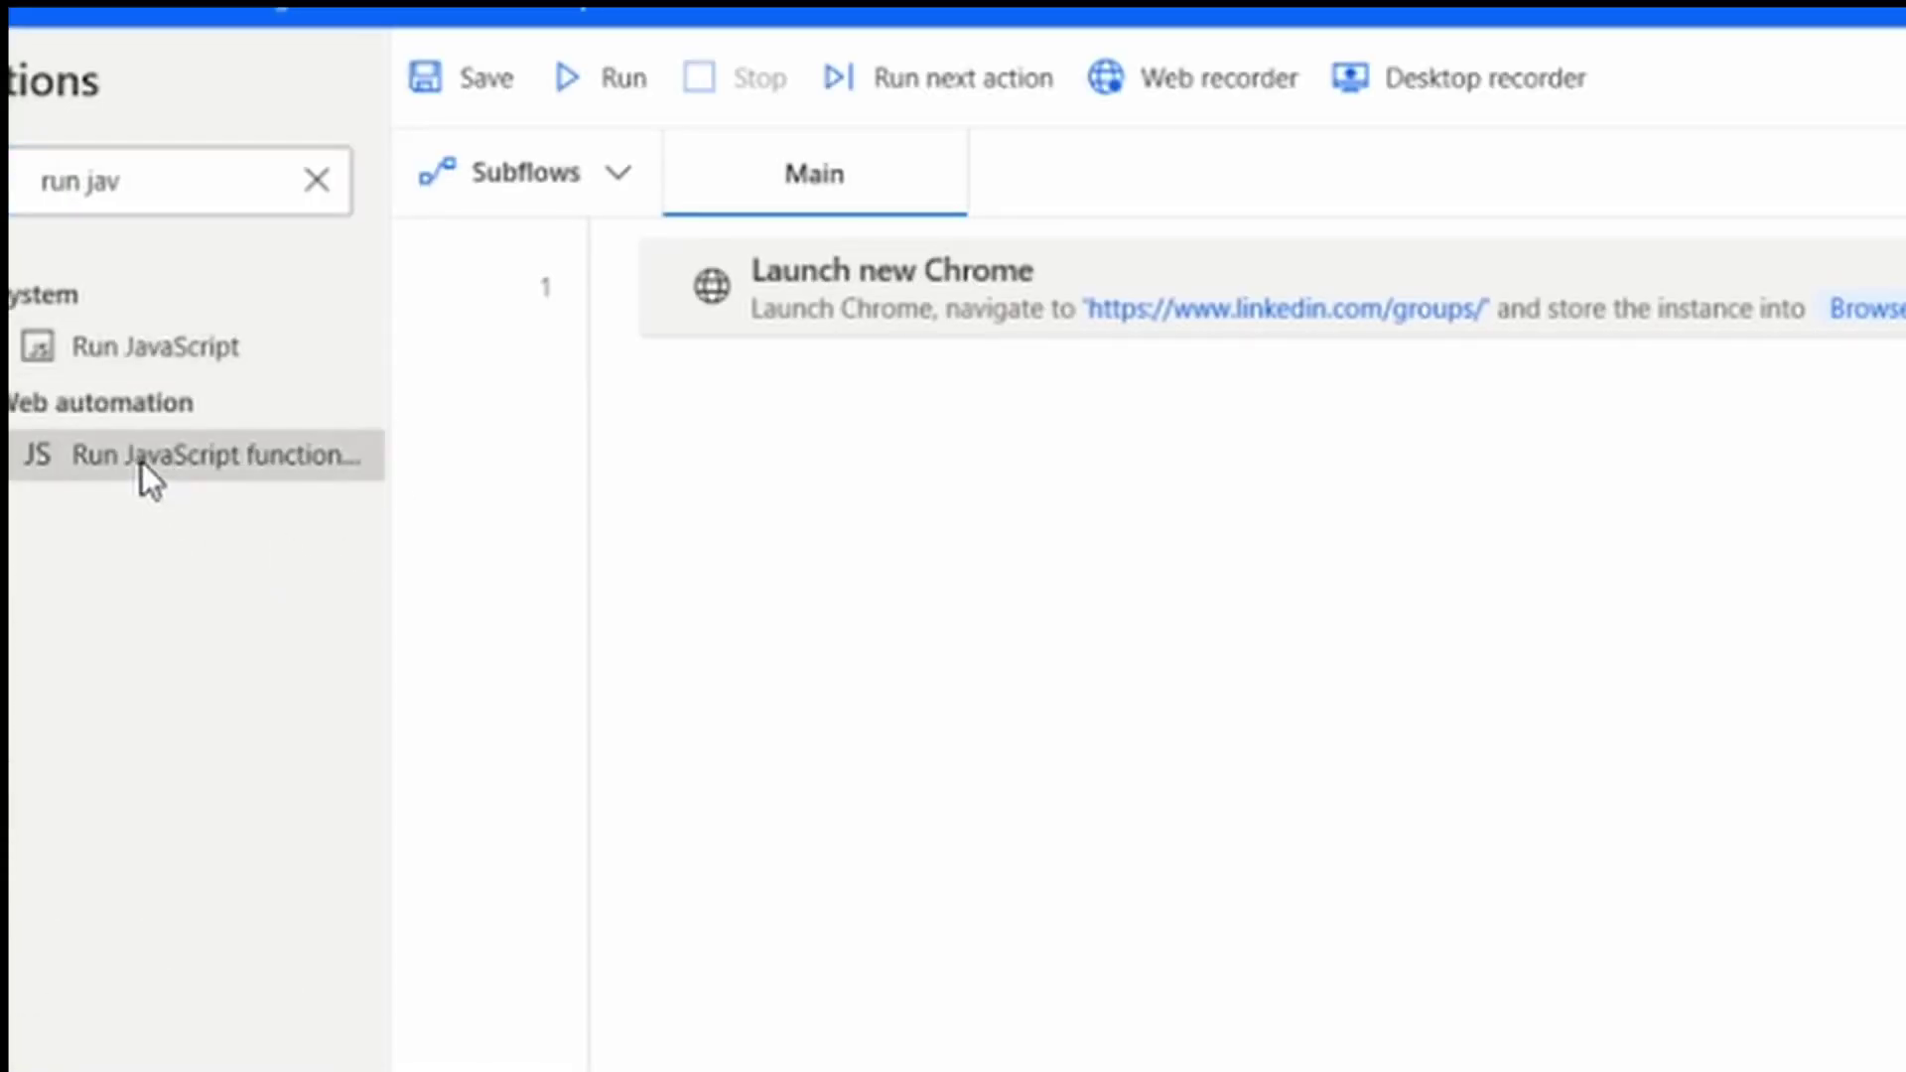
Step: Add a Run JavaScript function on web page step with default code and run the flow
left_click_drag(142, 464, 460, 196)
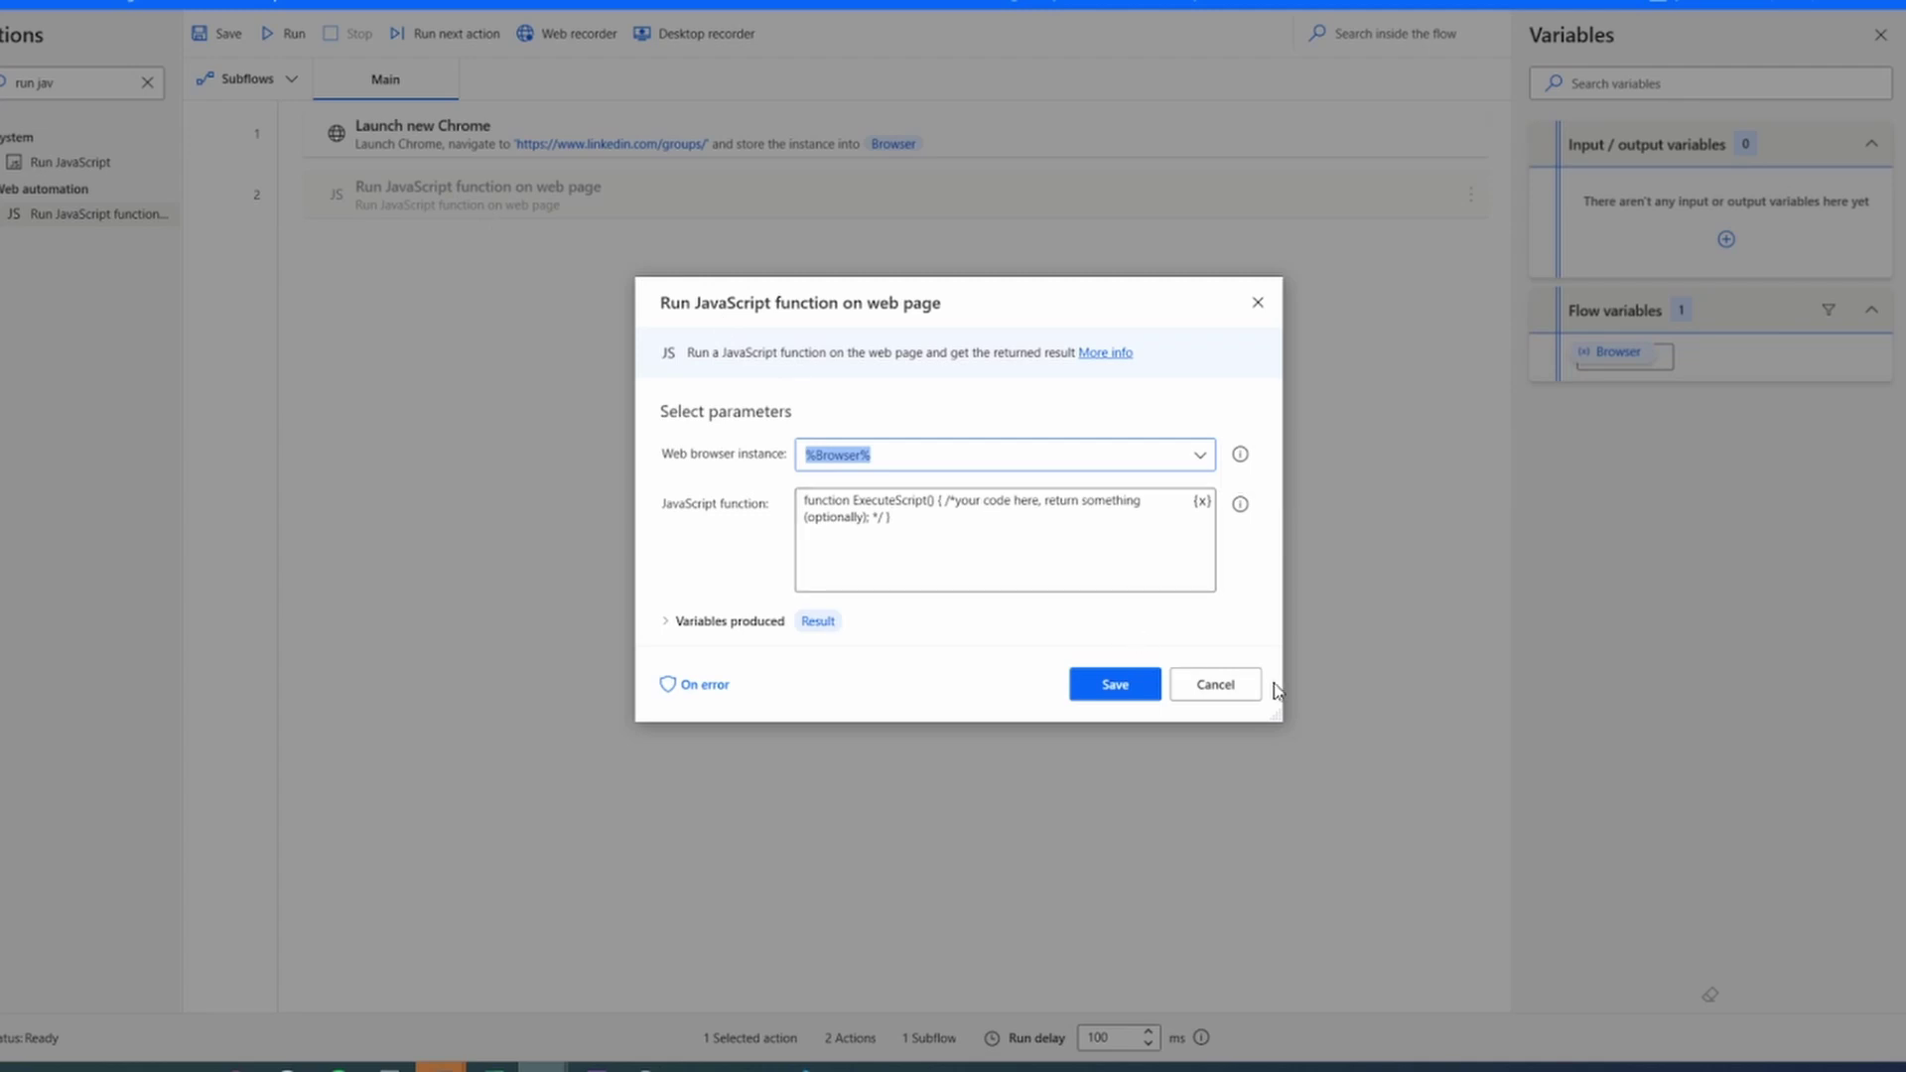
left_click(1149, 687)
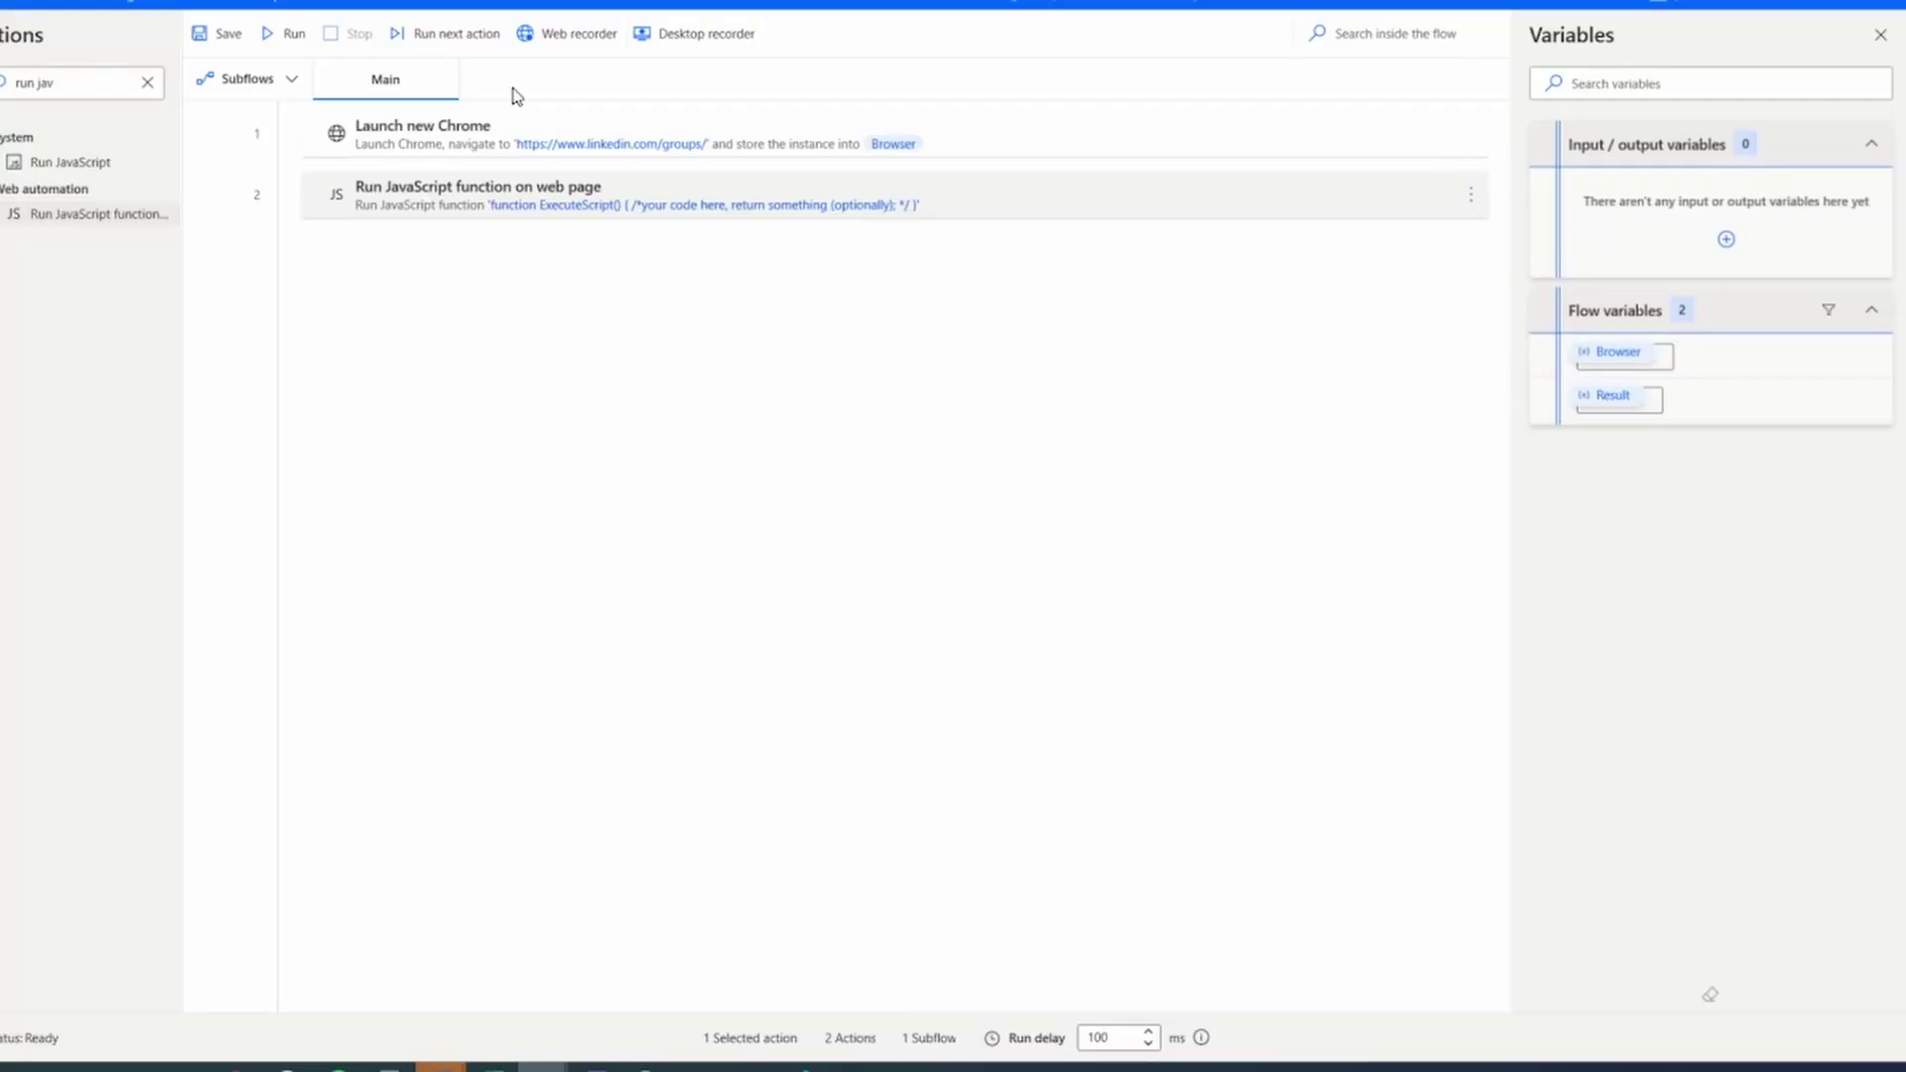
left_click(291, 37)
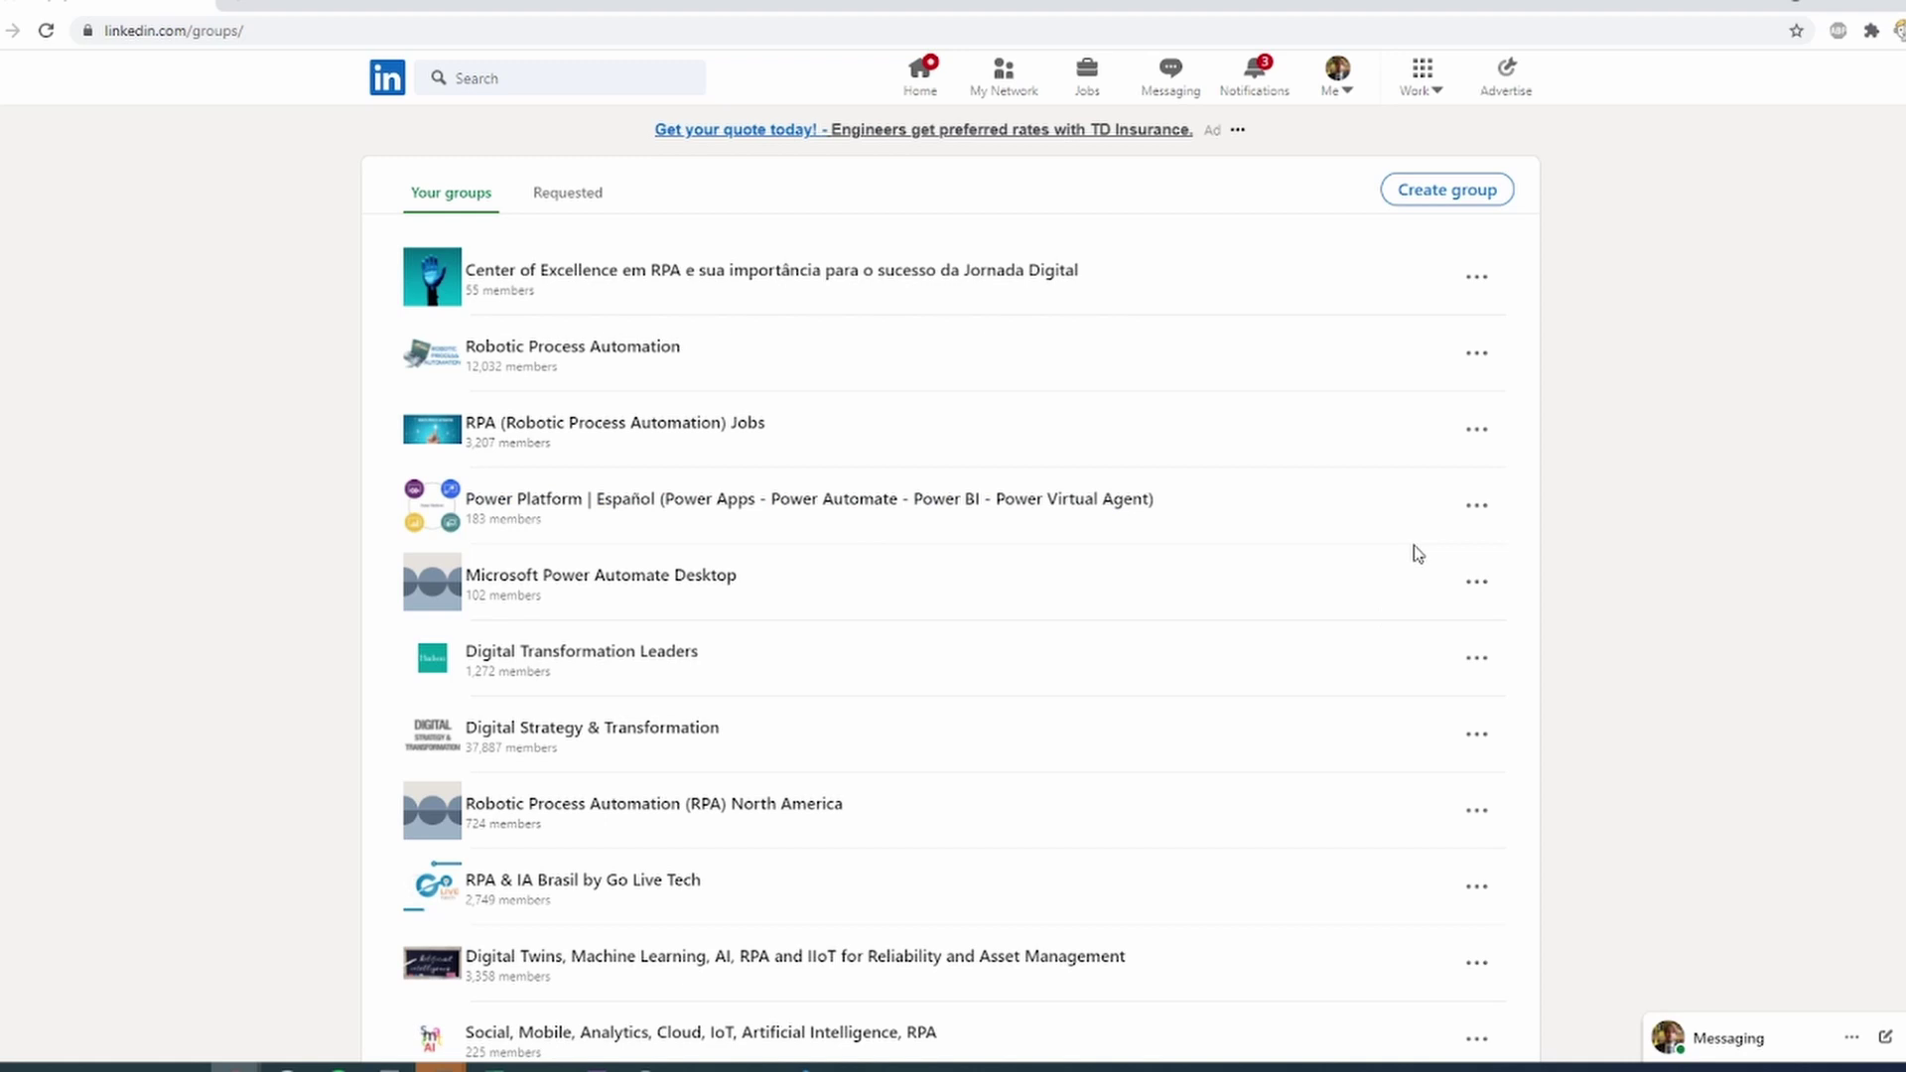
scroll(1421, 650, "down", 3)
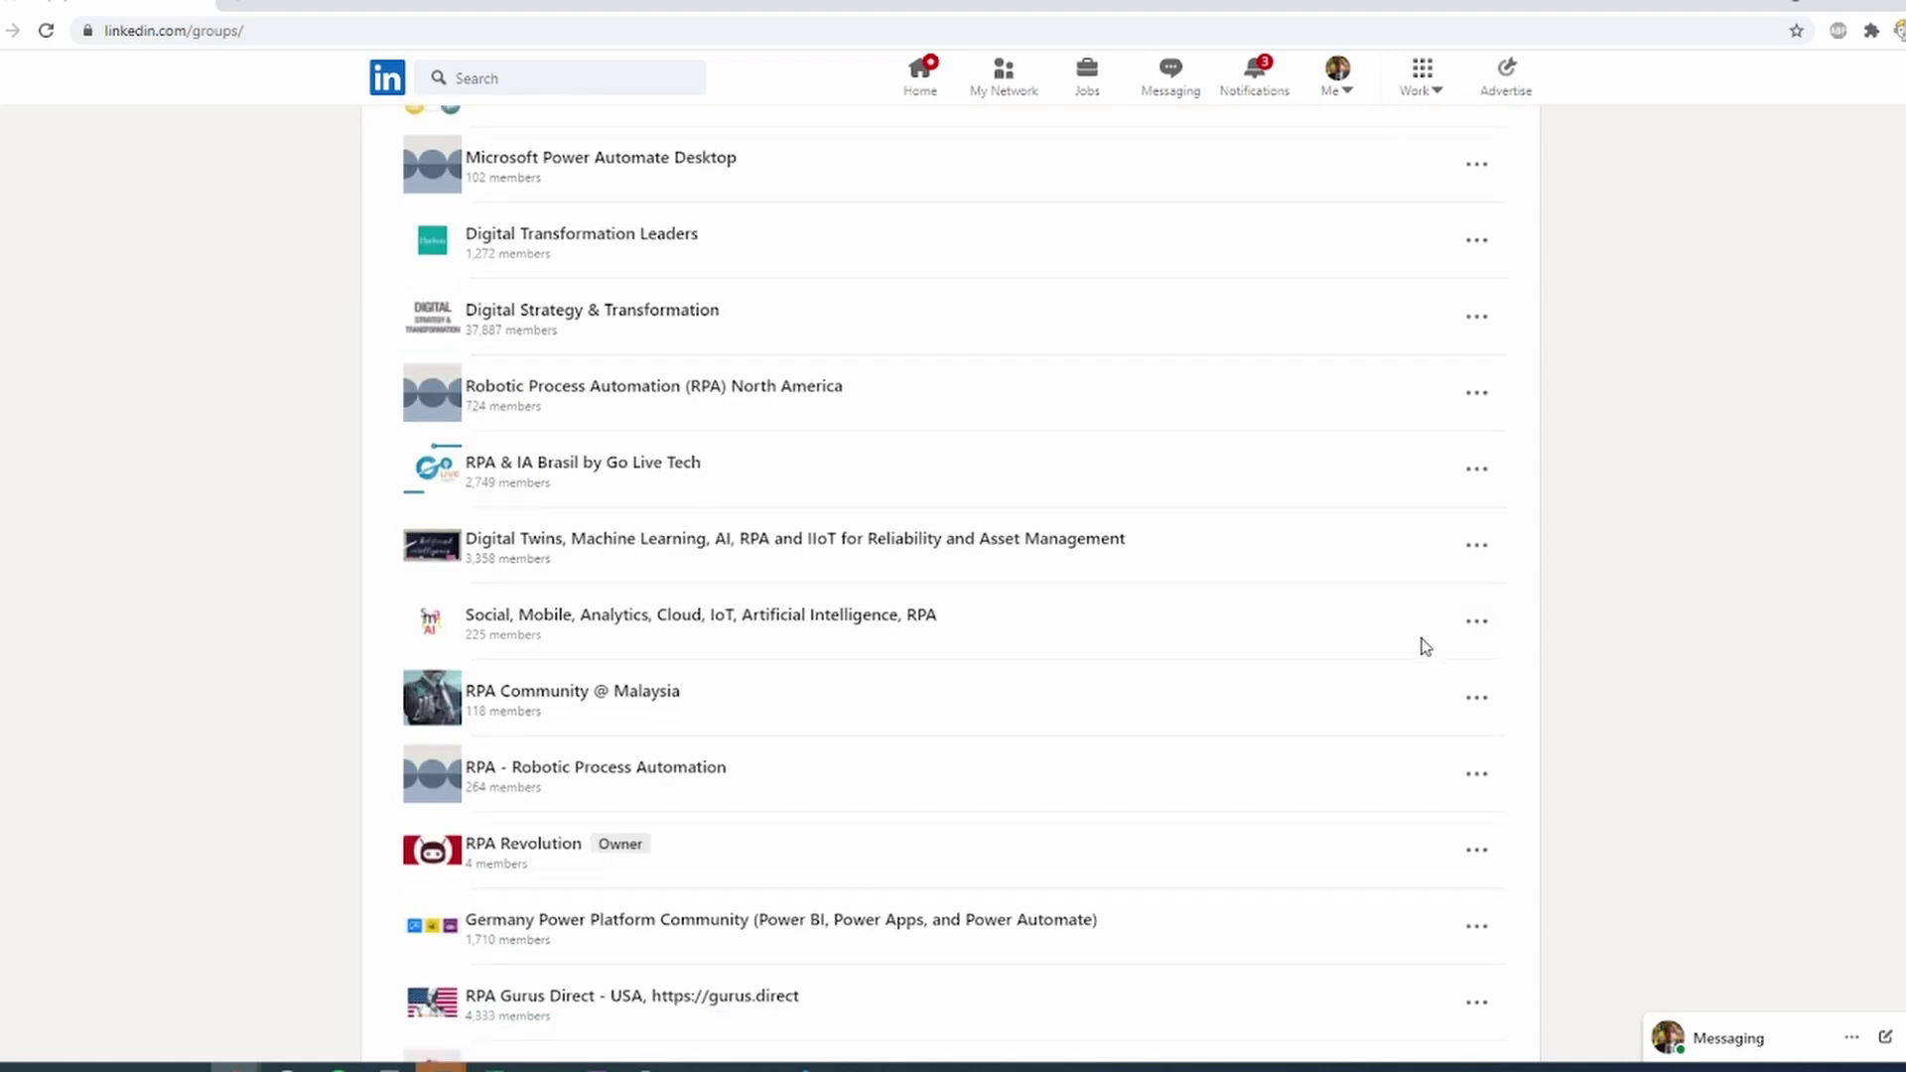
scroll(1414, 664, "down", 5)
scroll(1374, 728, "down", 2)
scroll(1372, 738, "down", 3)
scroll(1370, 737, "down", 3)
scroll(1370, 736, "down", 2)
scroll(1371, 738, "down", 4)
scroll(1368, 739, "down", 2)
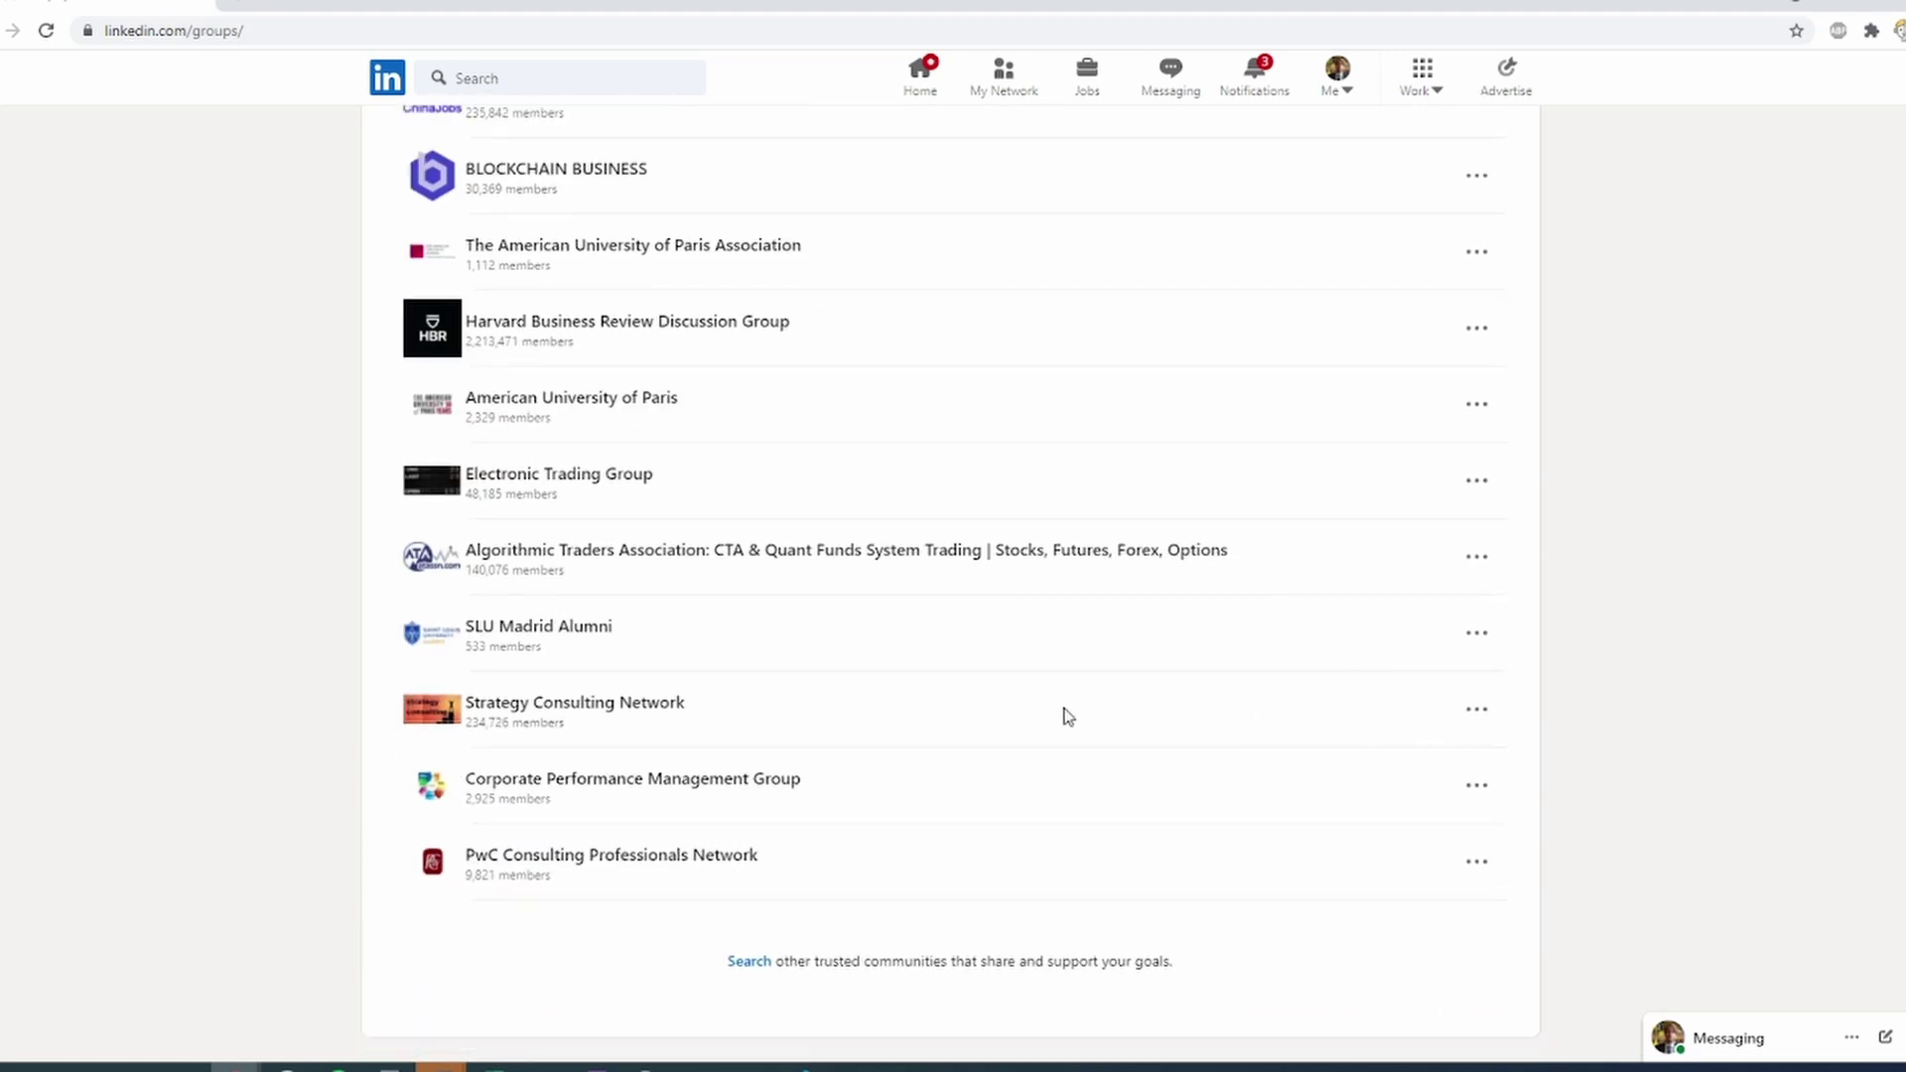
scroll(994, 721, "up", 3)
scroll(997, 723, "up", 4)
scroll(1004, 723, "up", 4)
scroll(1009, 723, "up", 4)
scroll(1009, 721, "up", 4)
scroll(1009, 724, "up", 3)
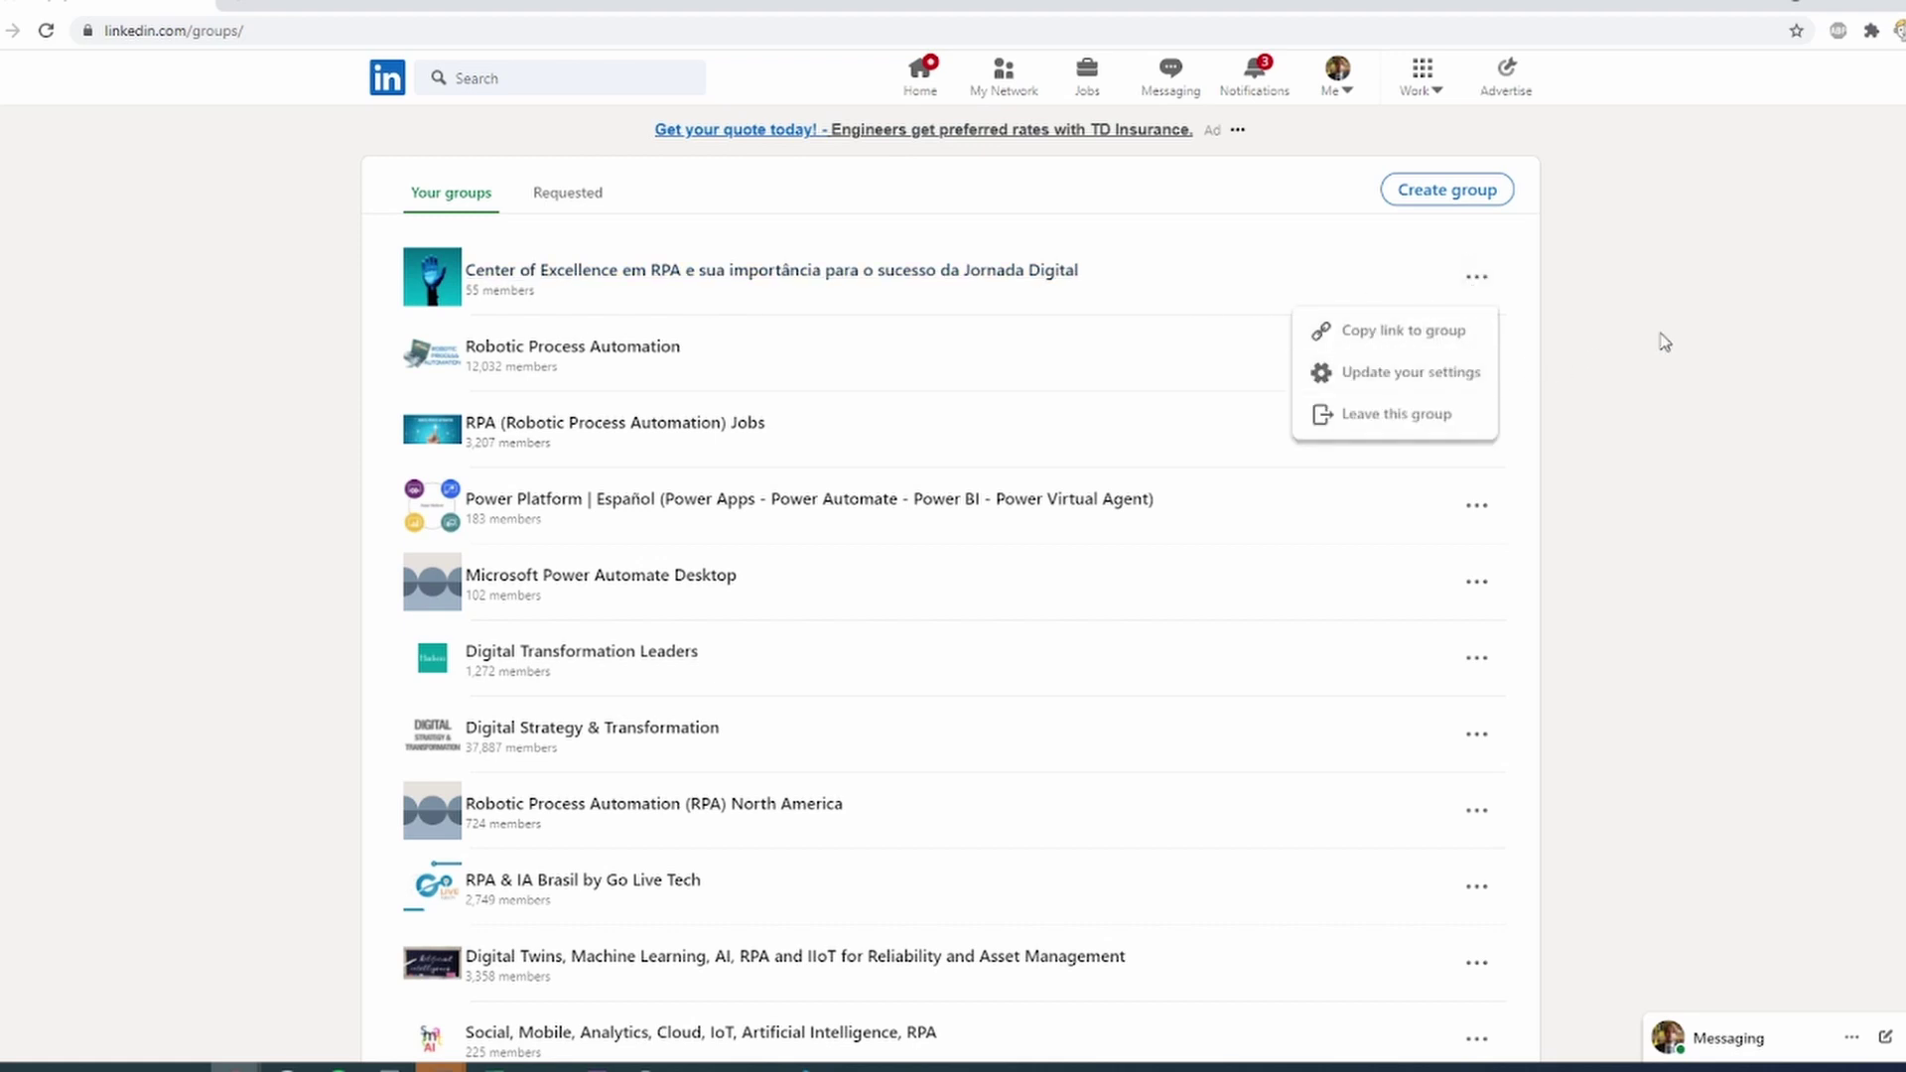
Step: Inspect two groups' option menus and the first group name's right-click link options
left_click(1475, 357)
left_click(1403, 419)
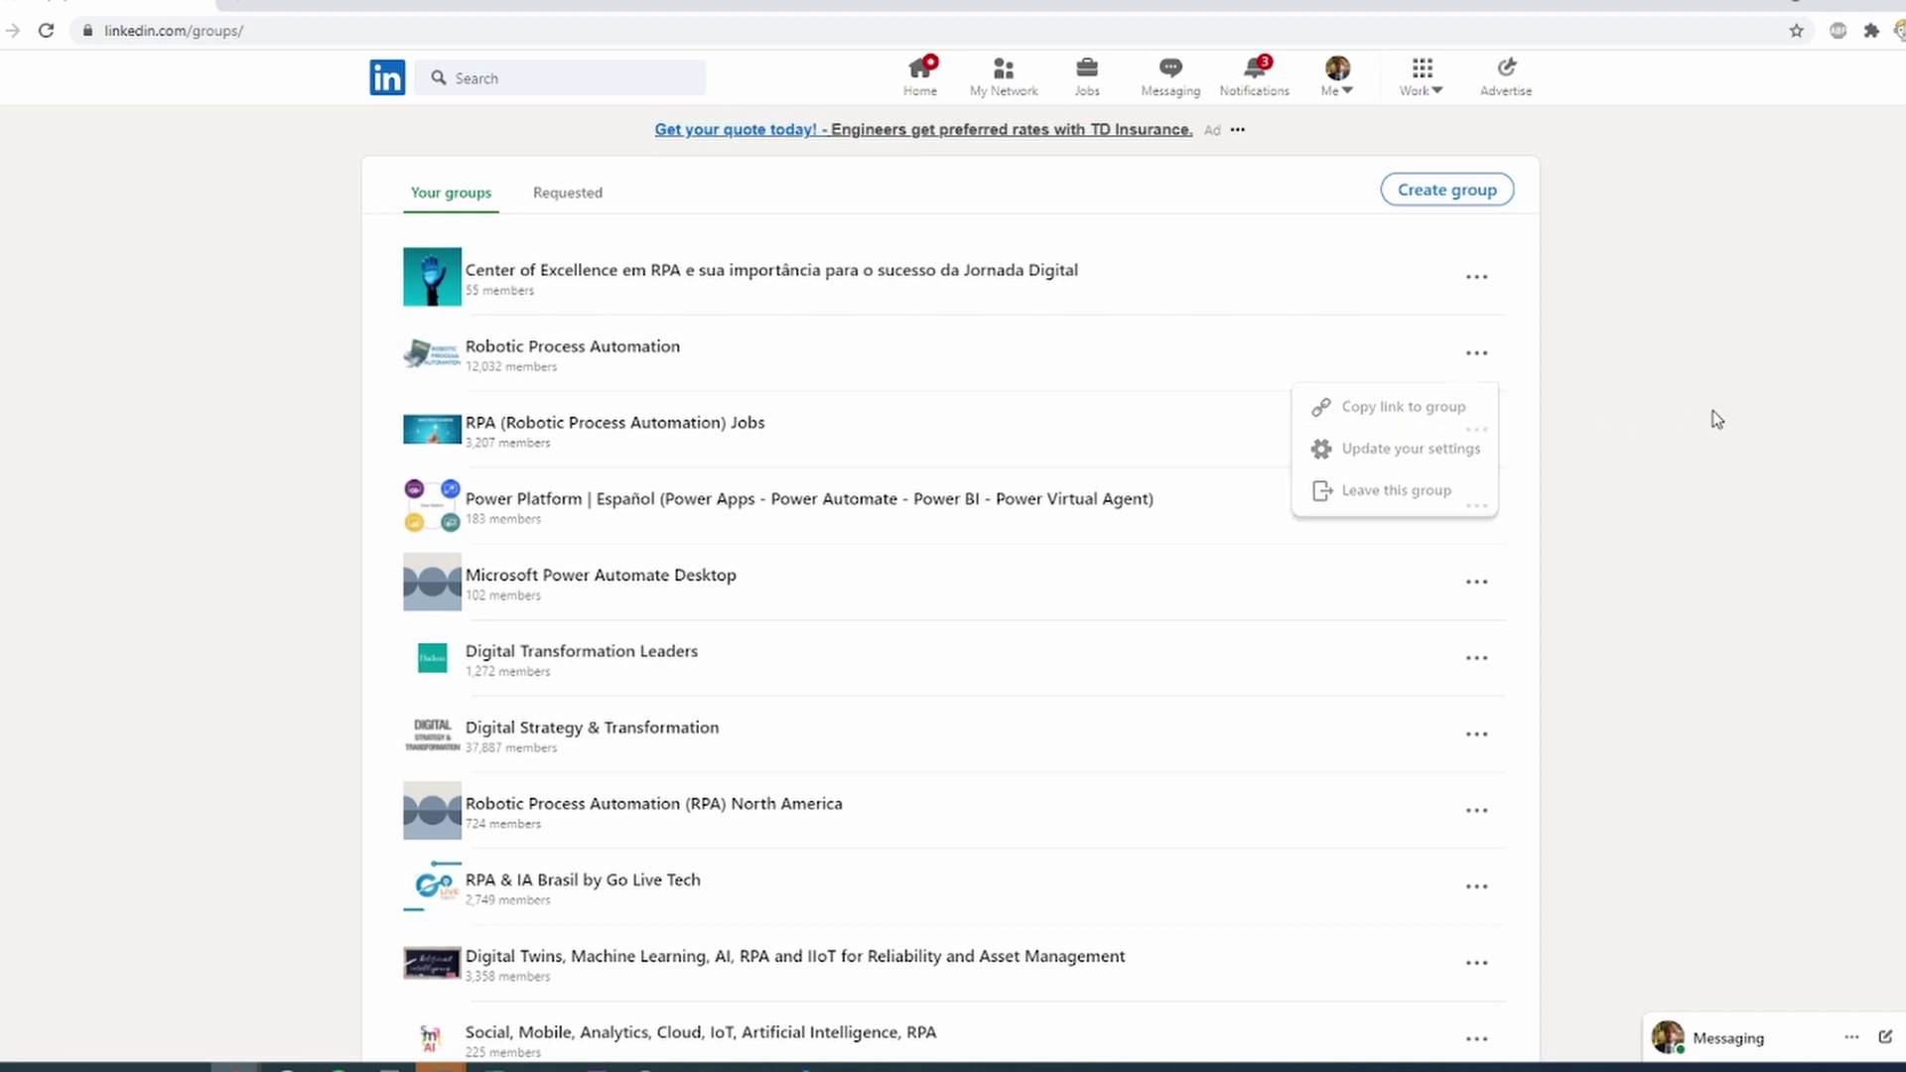
left_click(1473, 435)
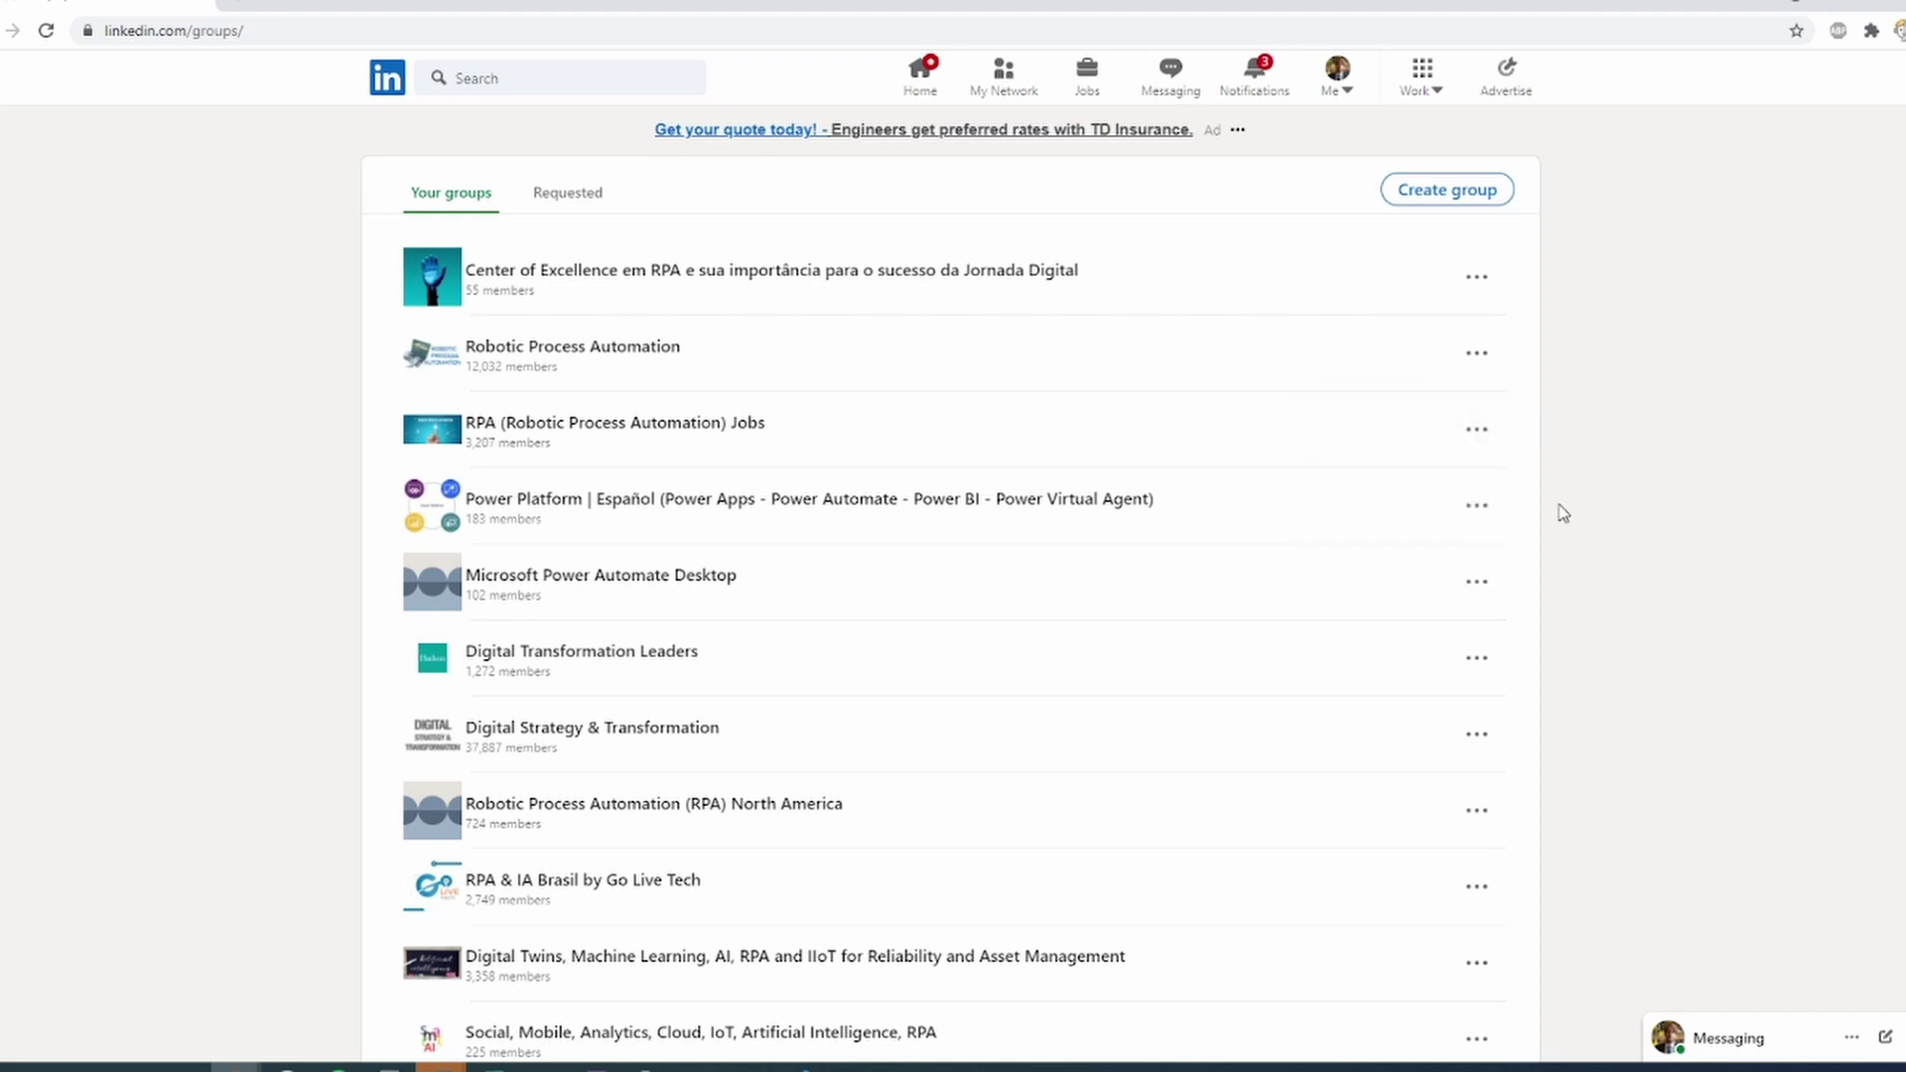
left_click(1422, 558)
right_click(783, 273)
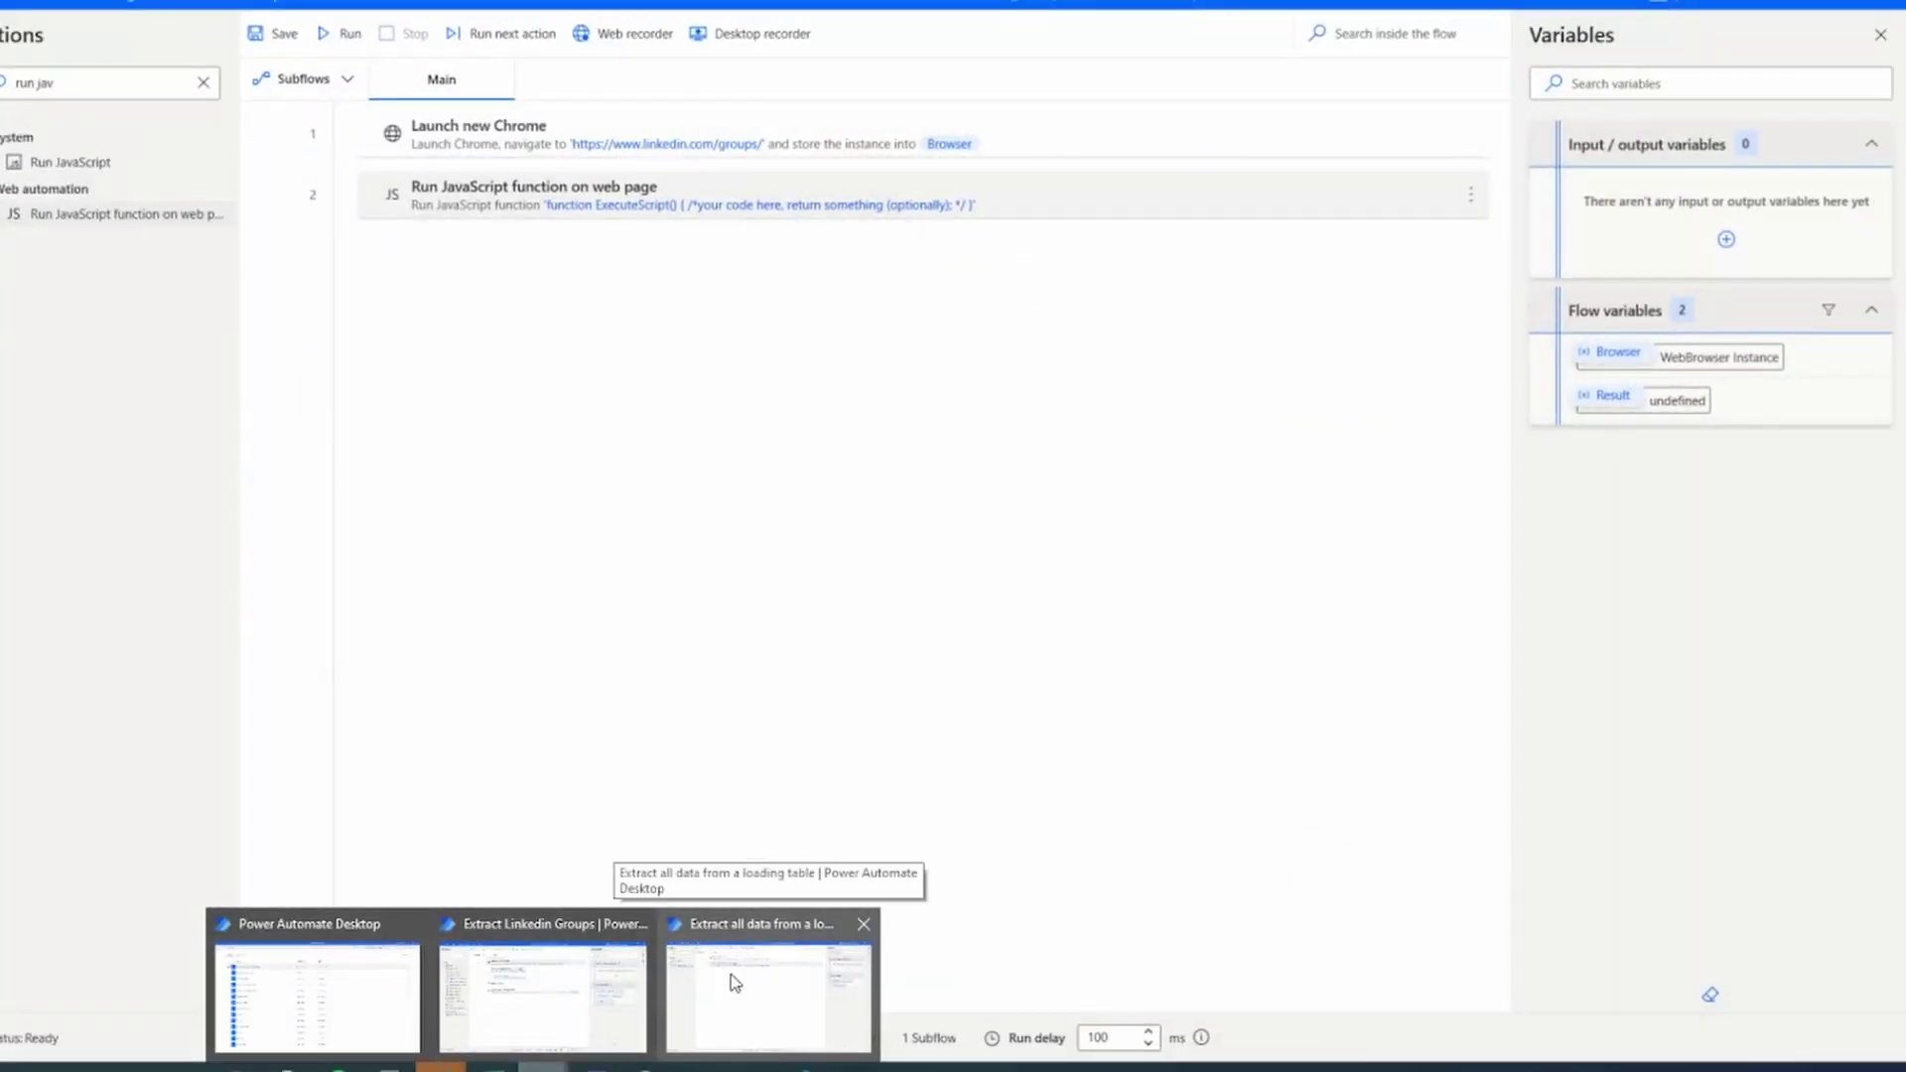
Step: Bring the Power Automate Desktop flow editor window back into view
left_click(730, 982)
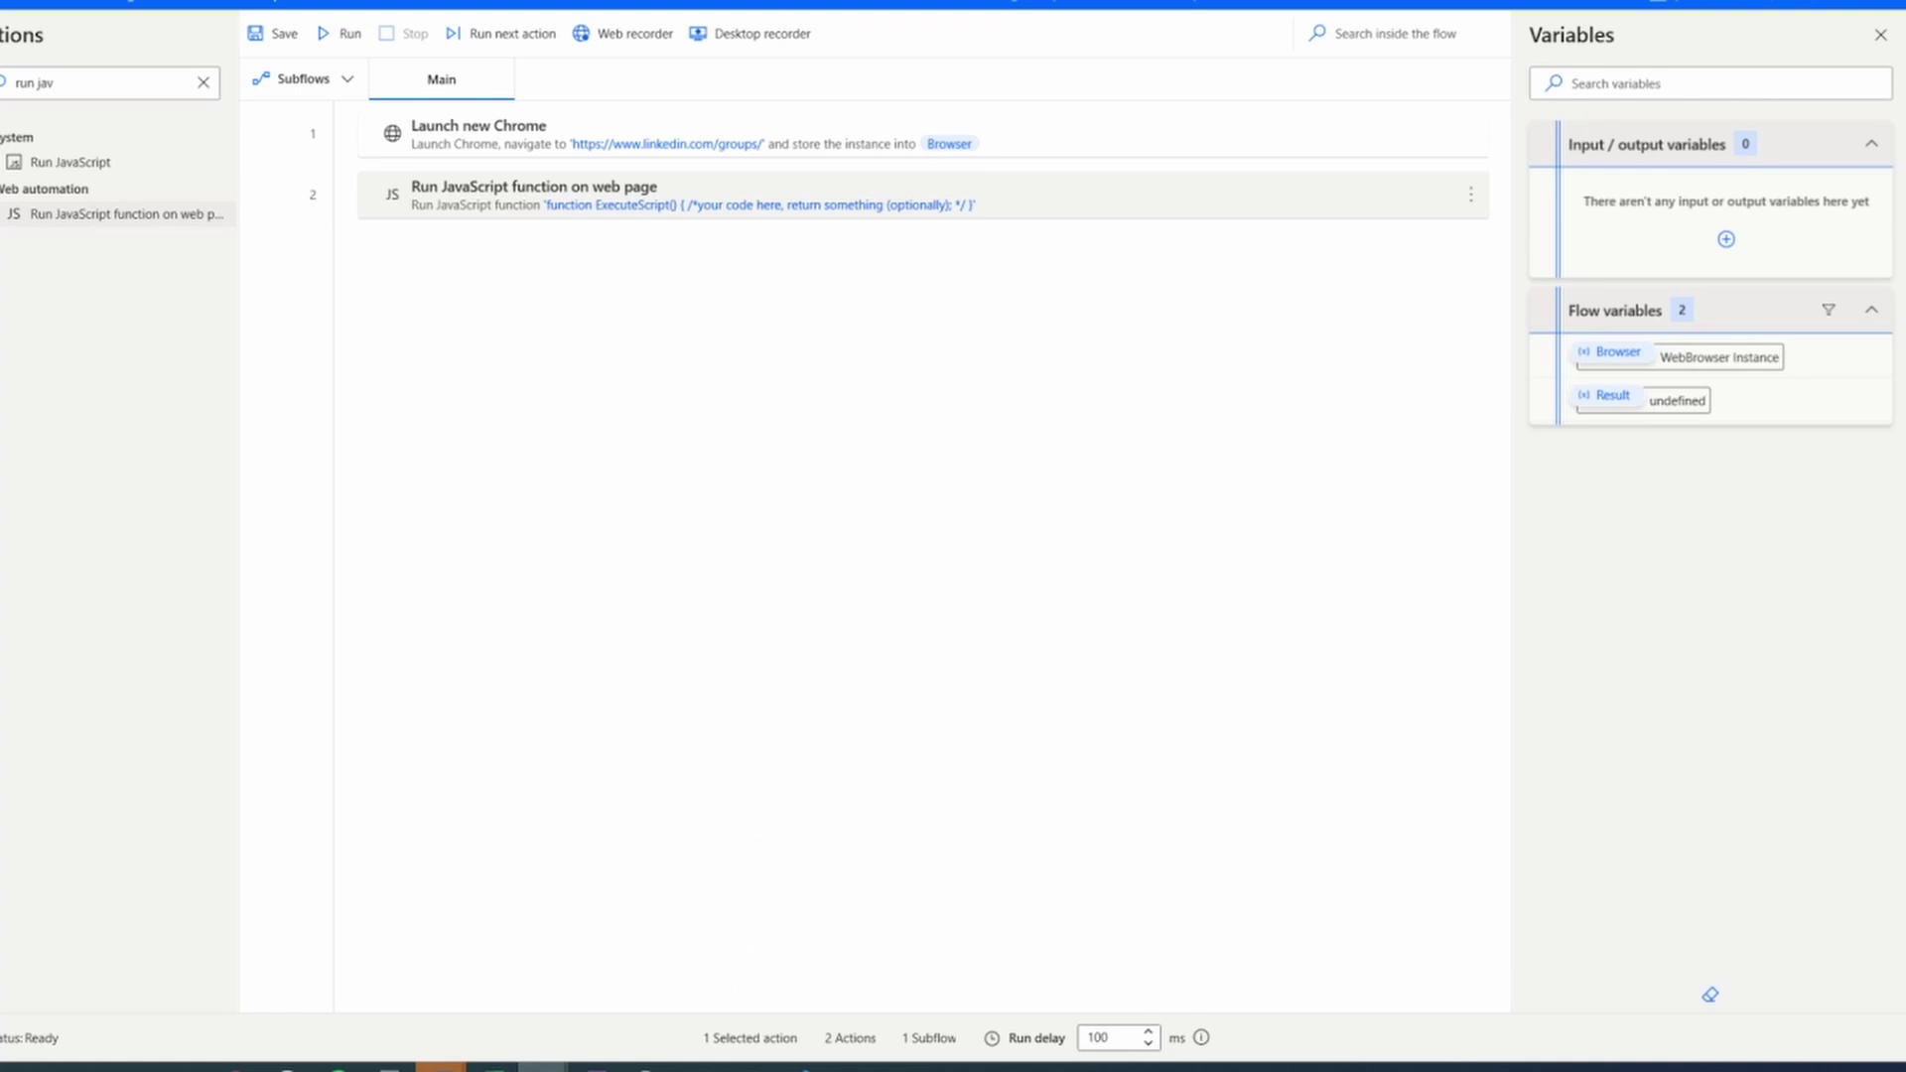
Step: Replace the JavaScript step's placeholder comment with the pasted autoScrolling/setInterval script
double_click(503, 200)
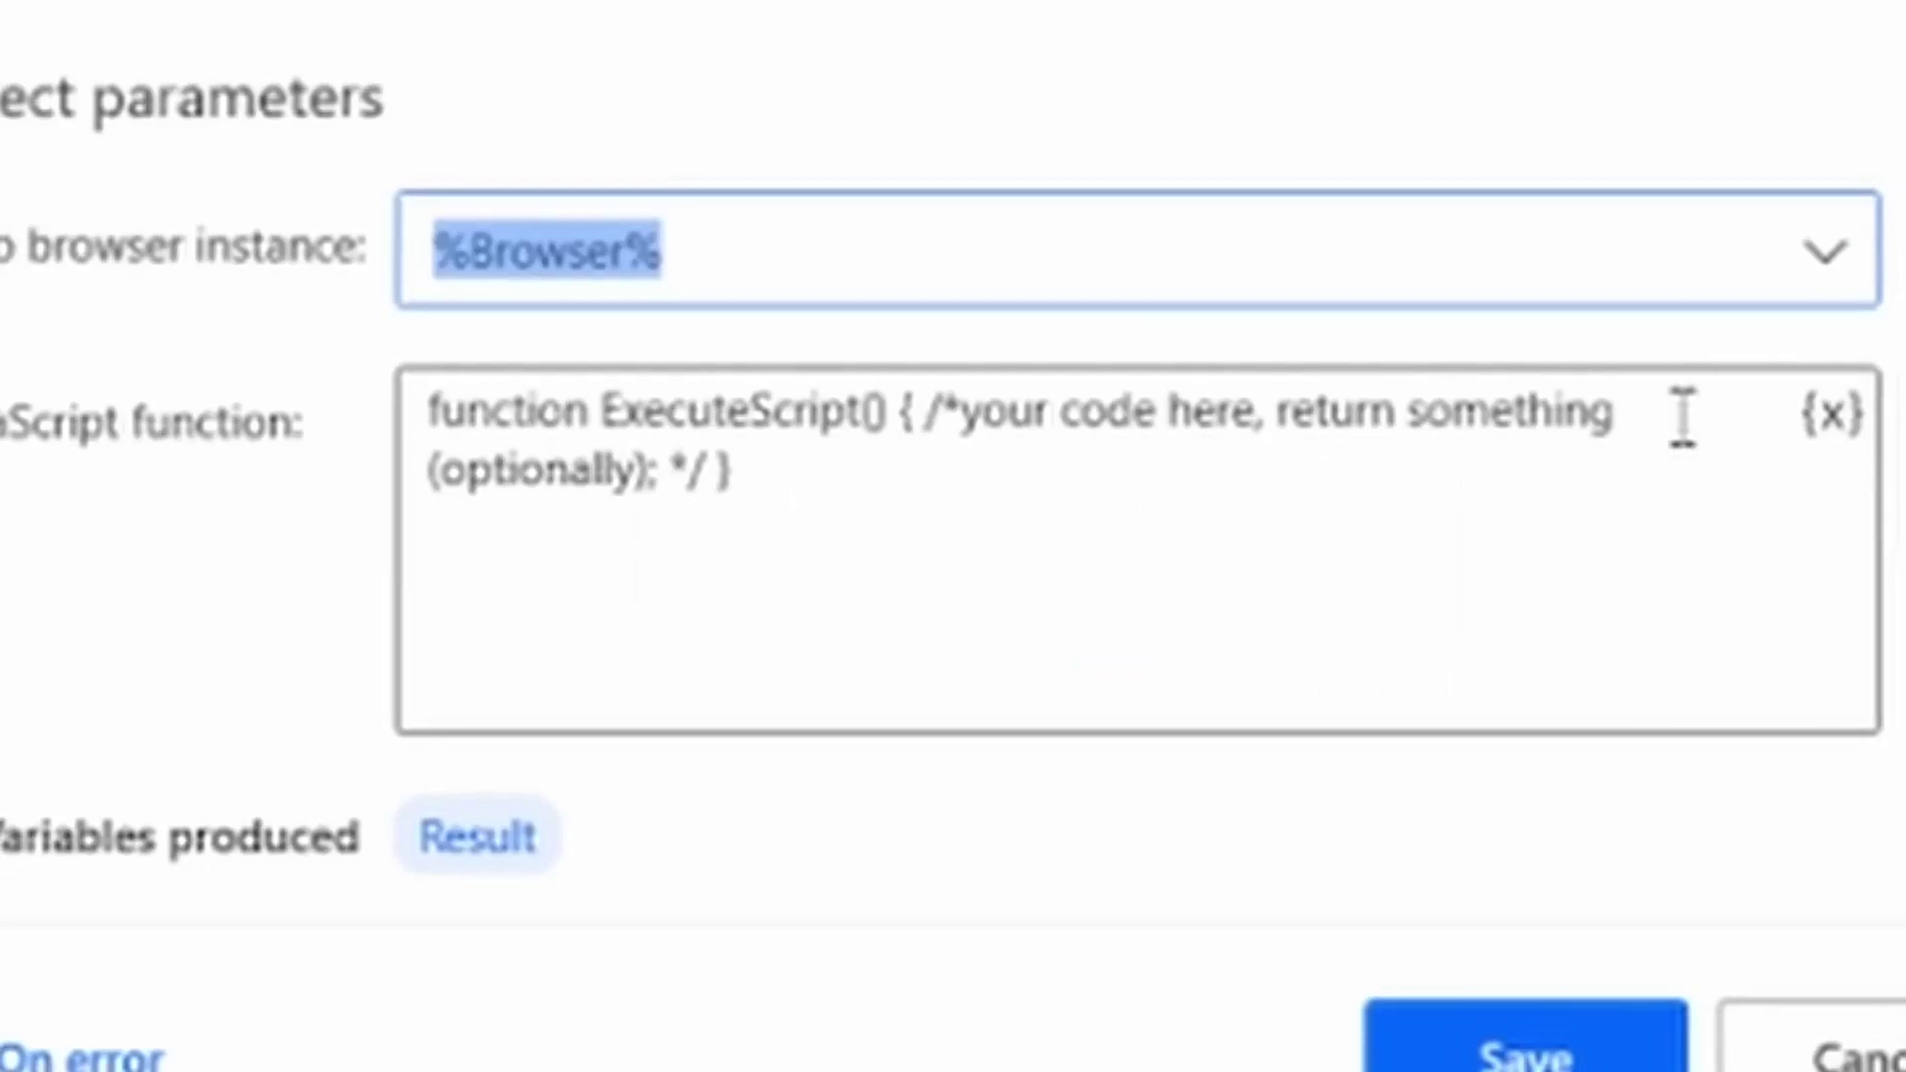
left_click(1161, 502)
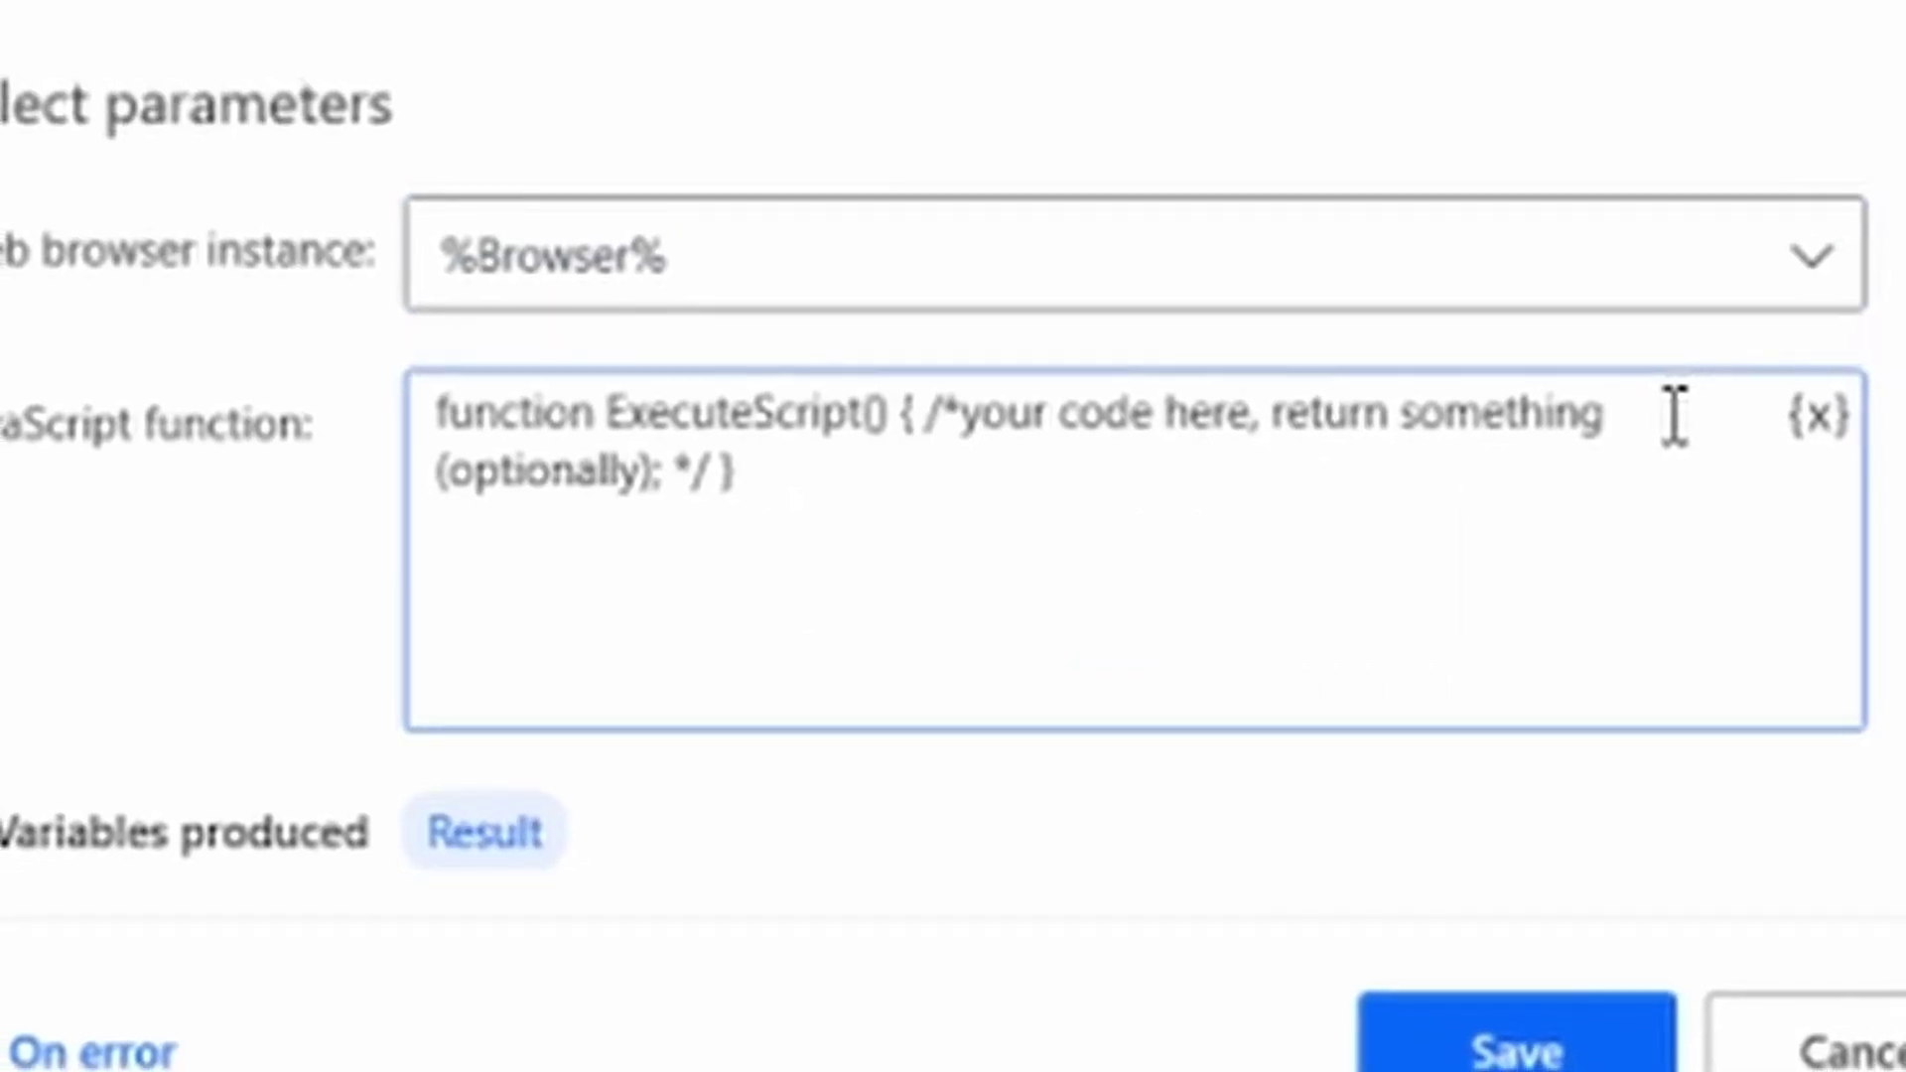
key("Down")
key("Left")
key("Return")
key("Return")
key("Up")
key("Return")
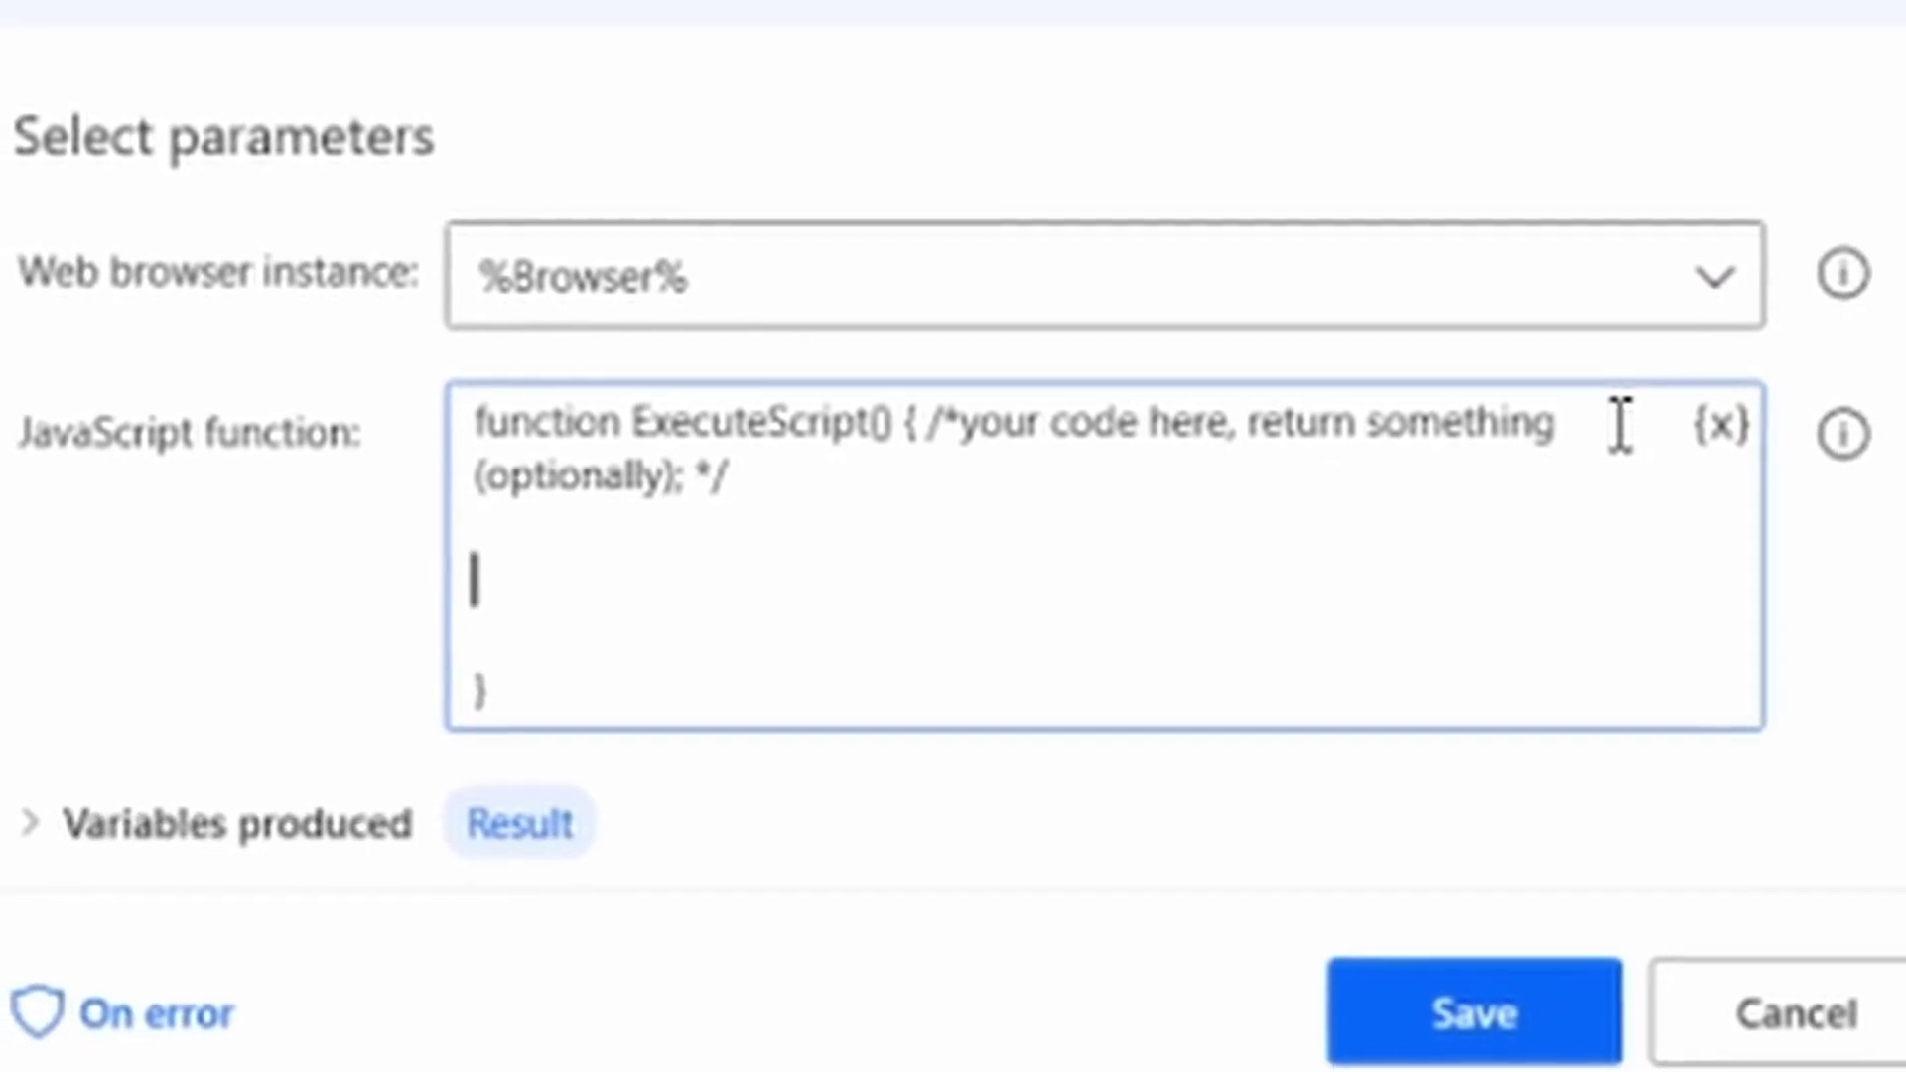
key("Up")
type("\\")
key("BackSpace")
key("shift+Up")
key("shift+Up")
key("ctrl+shift+Right")
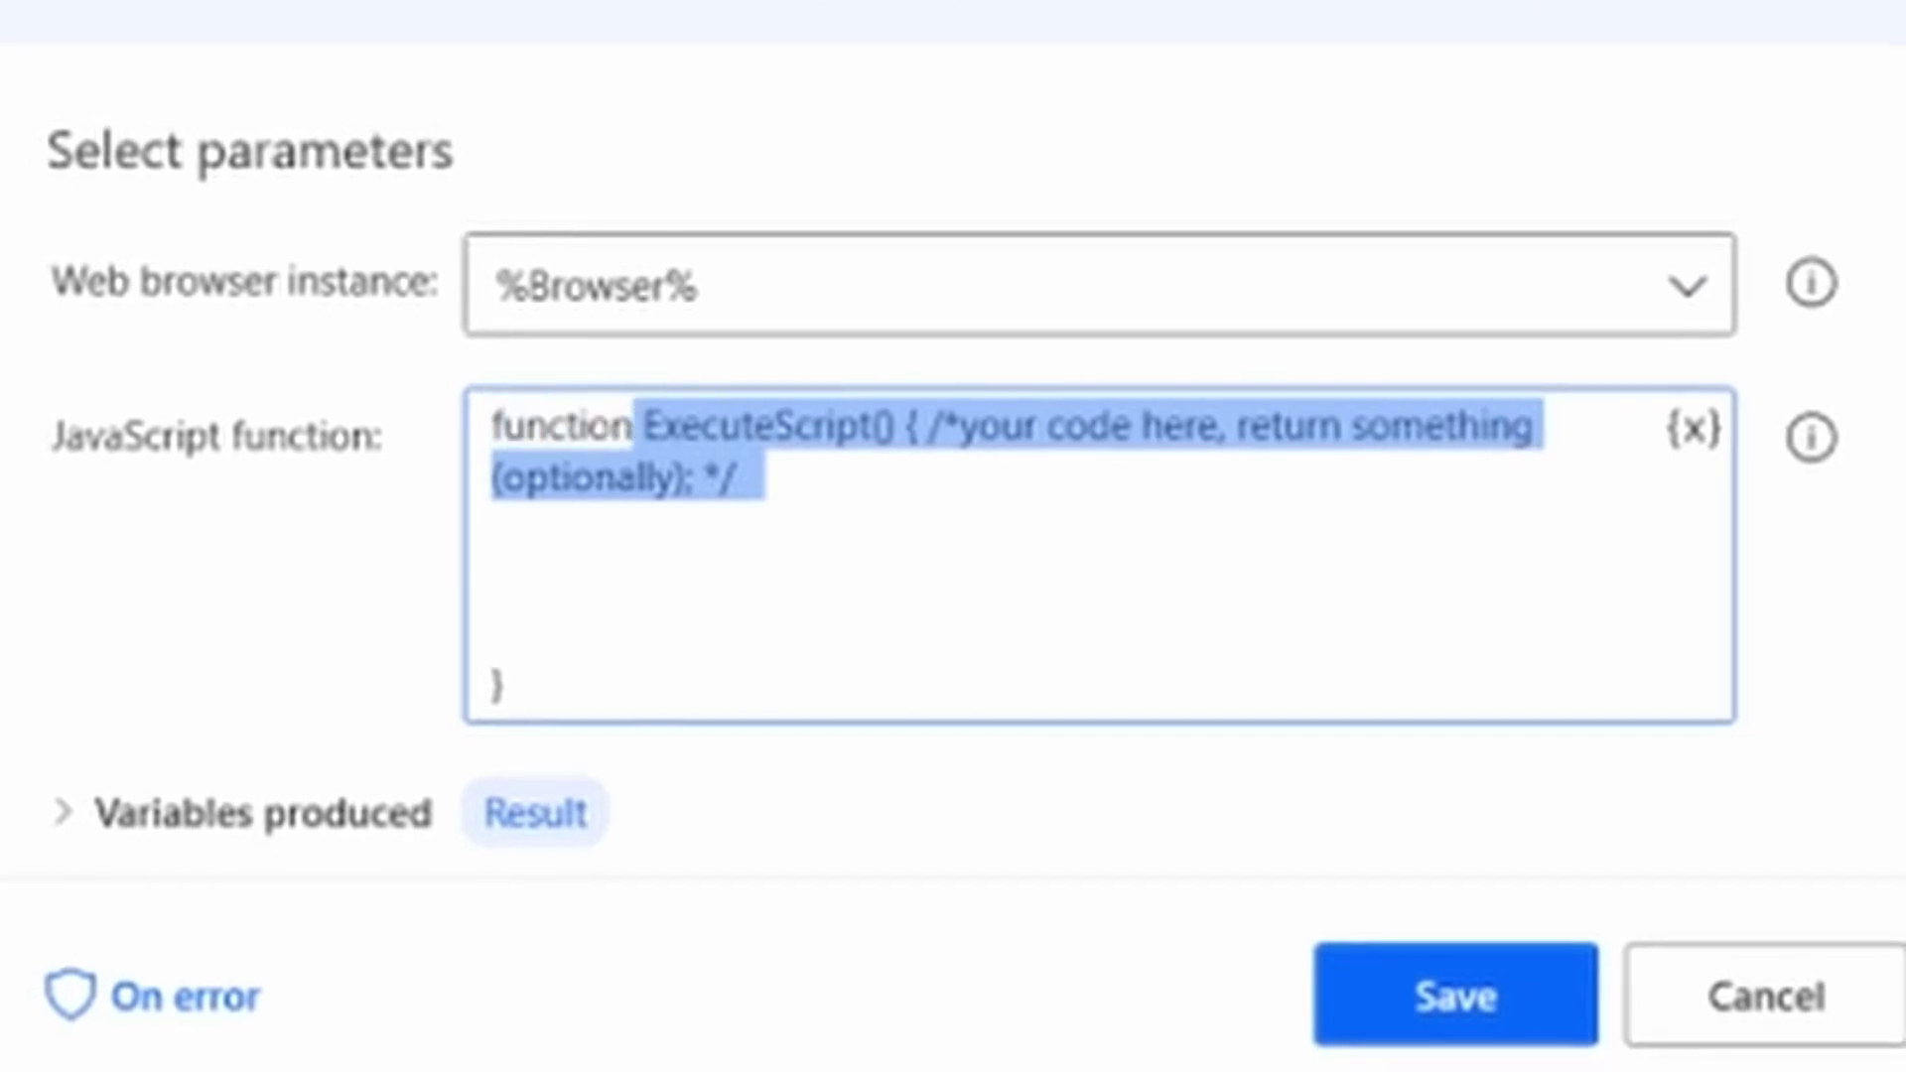
key("ctrl+shift+Right")
key("ctrl+shift+Right")
key("ctrl+shift+Right")
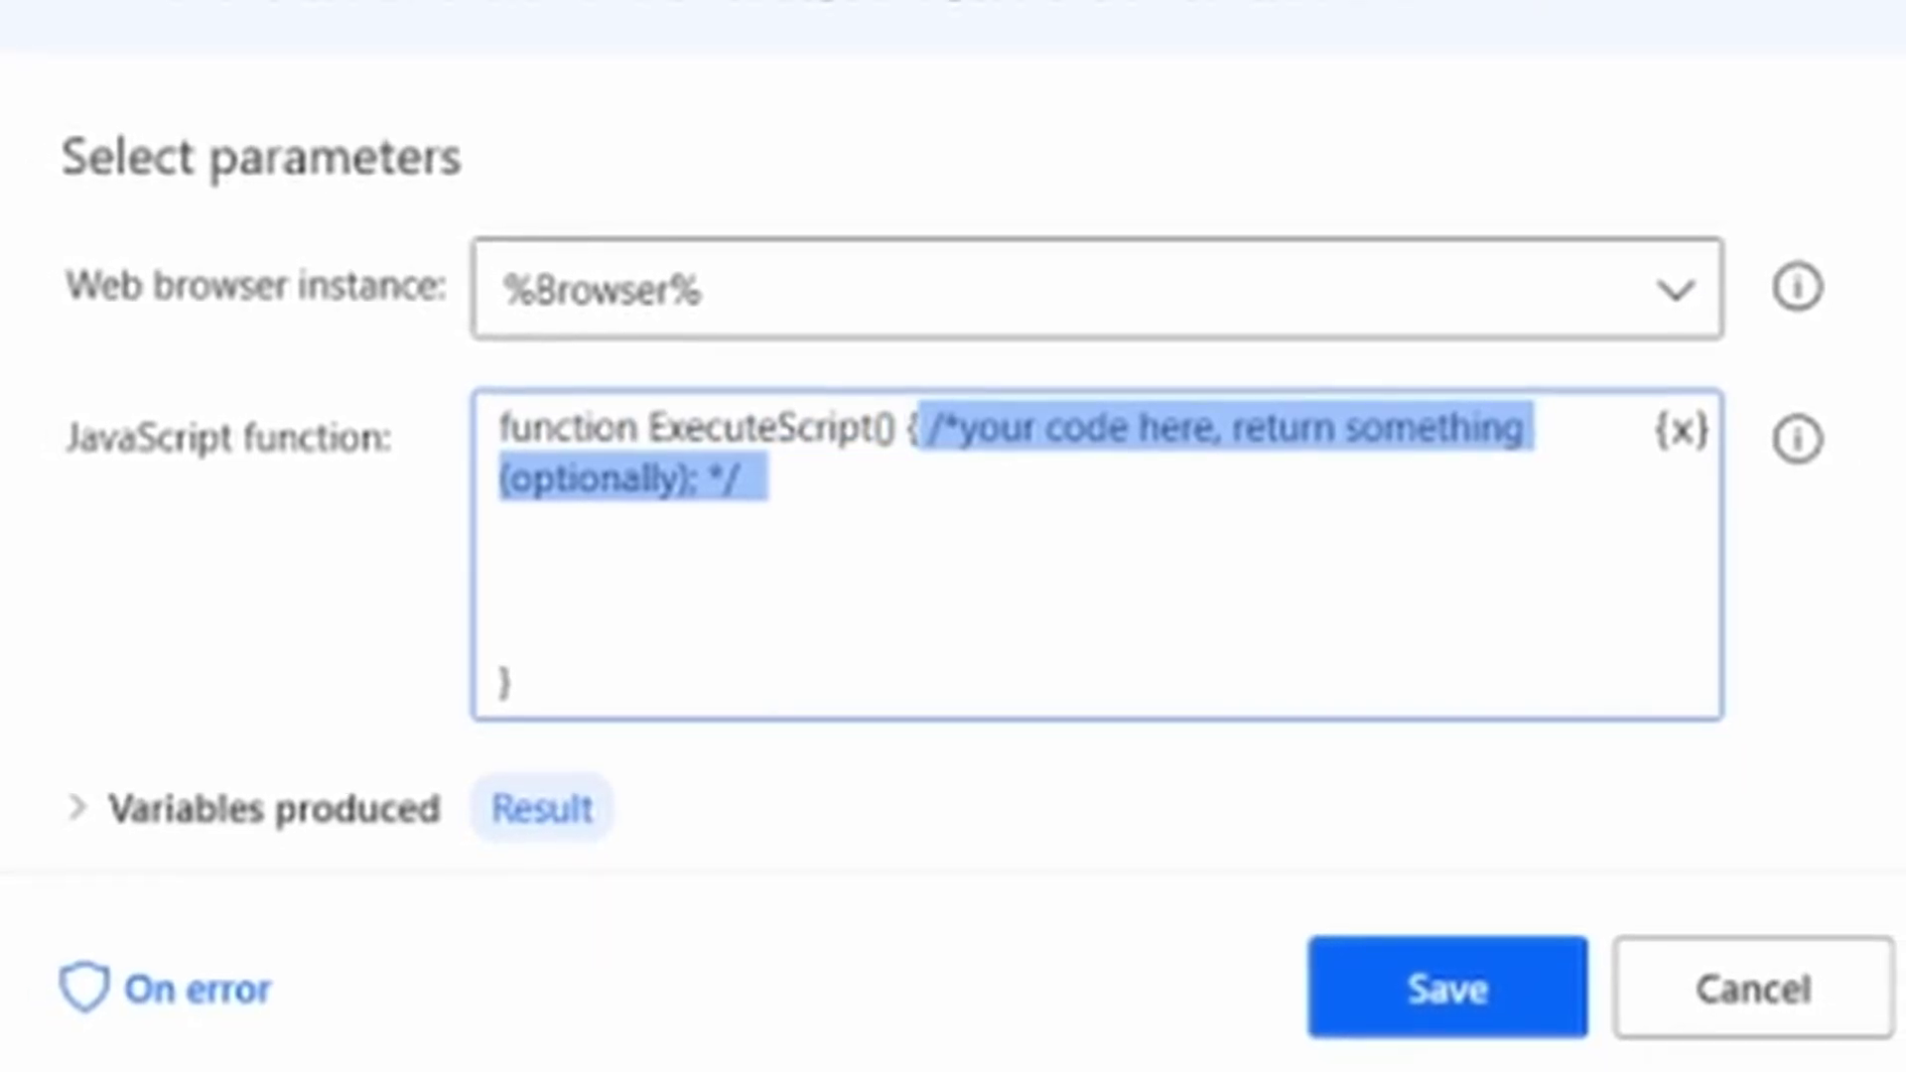
key("BackSpace")
key("Return")
key("ctrl+v")
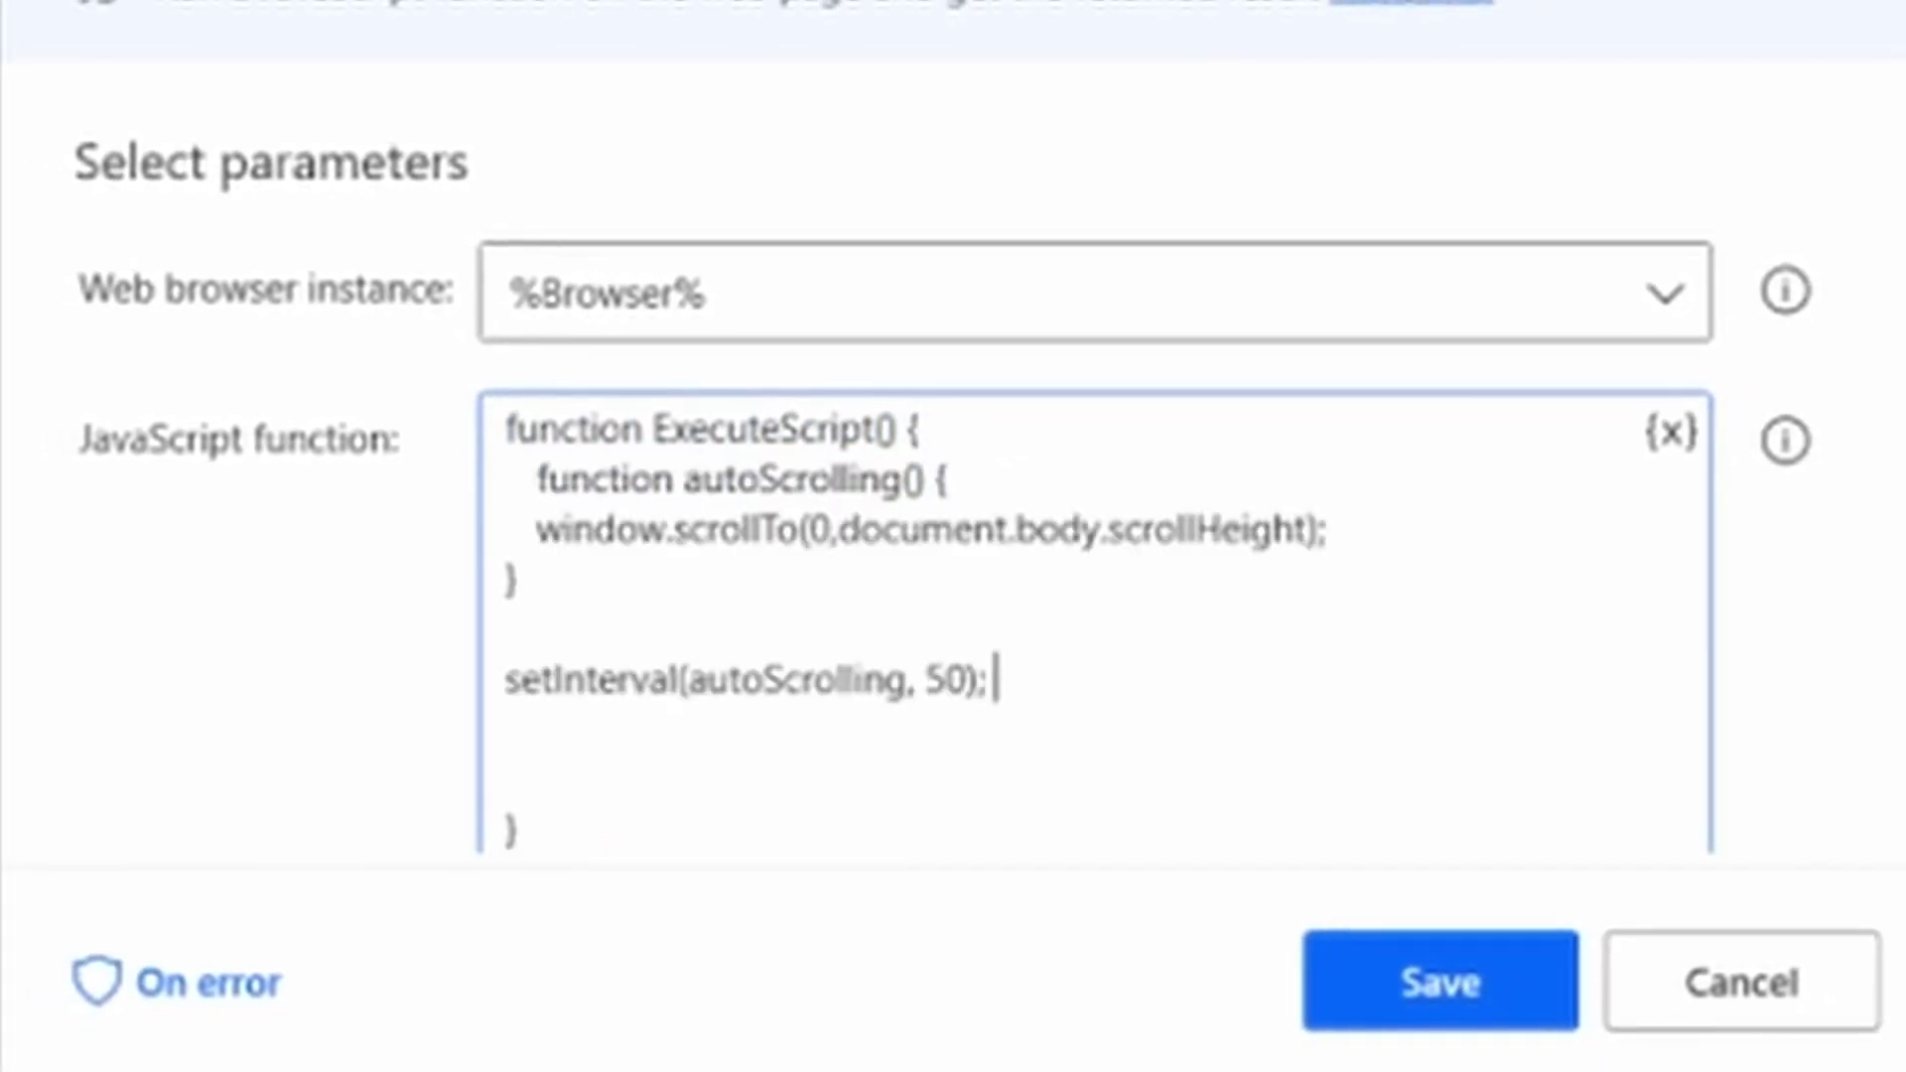
key("Delete")
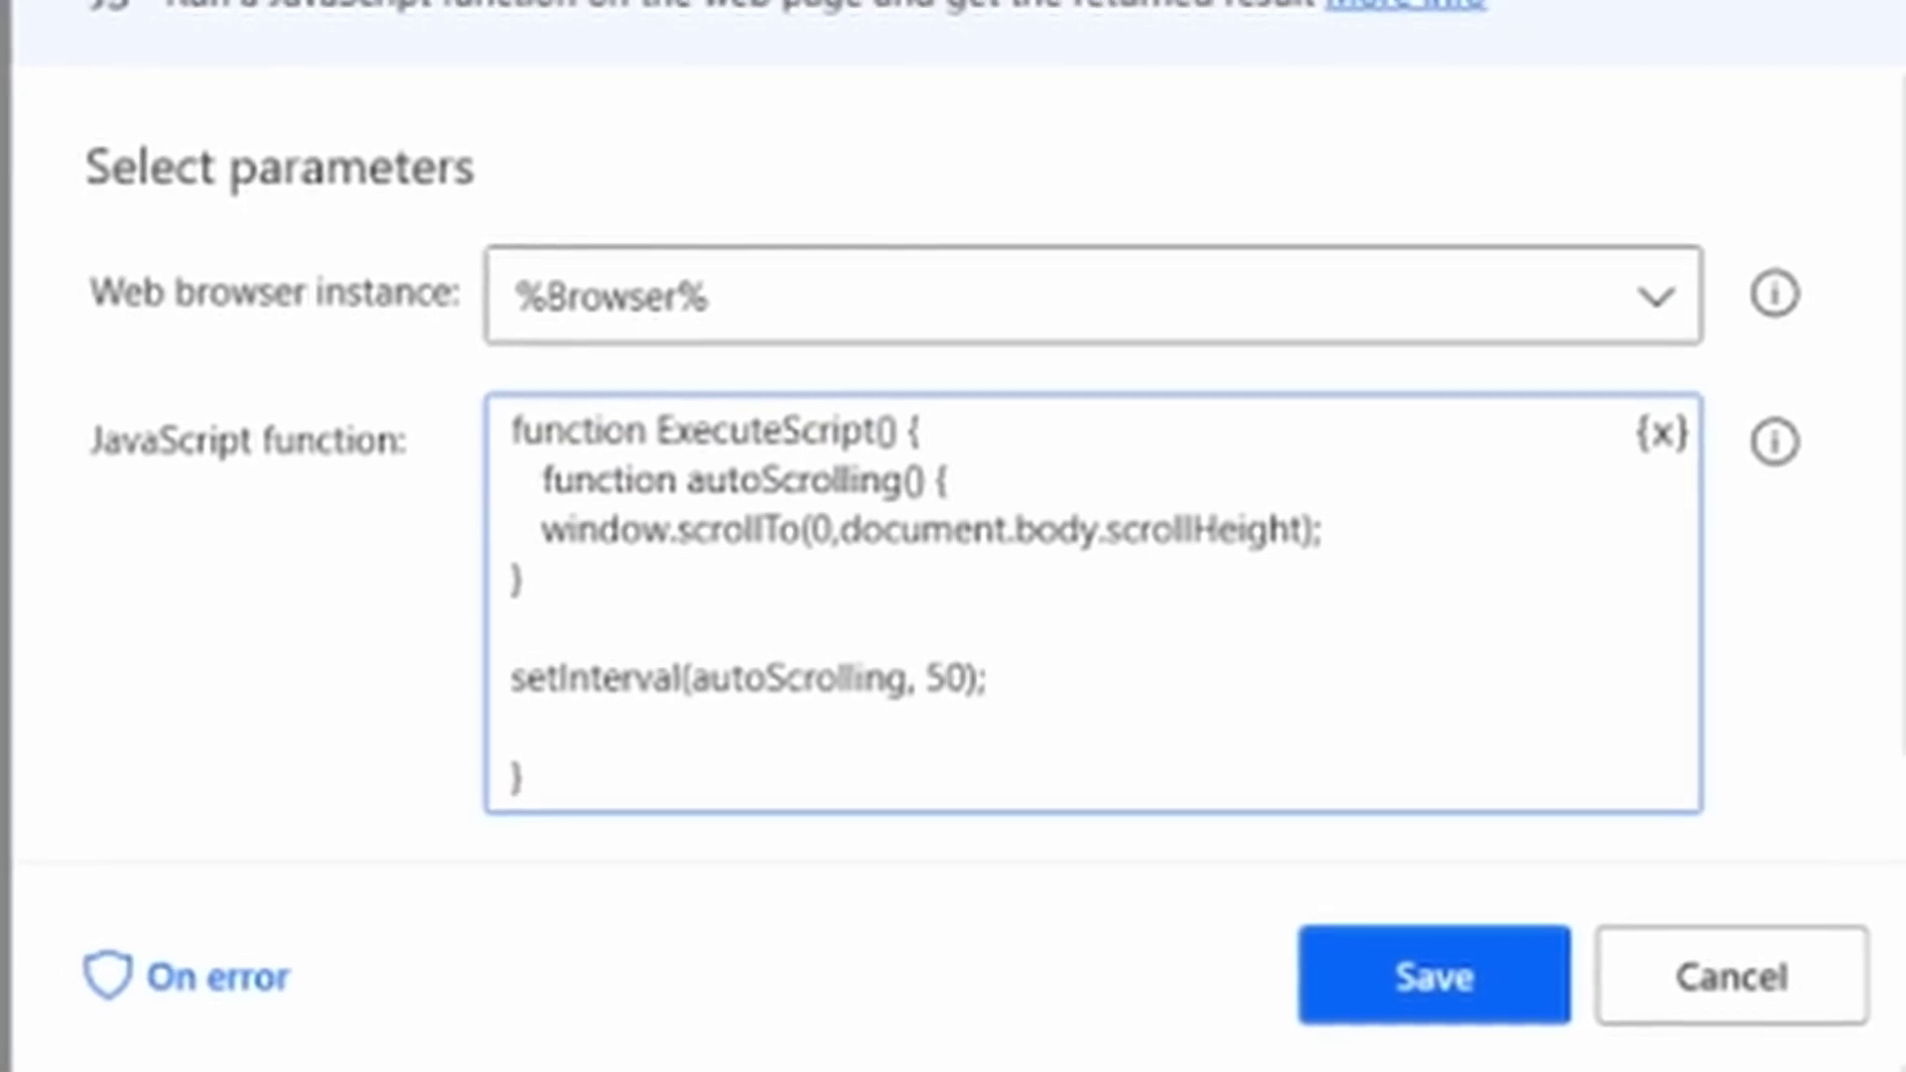
mouse_move(1784, 440)
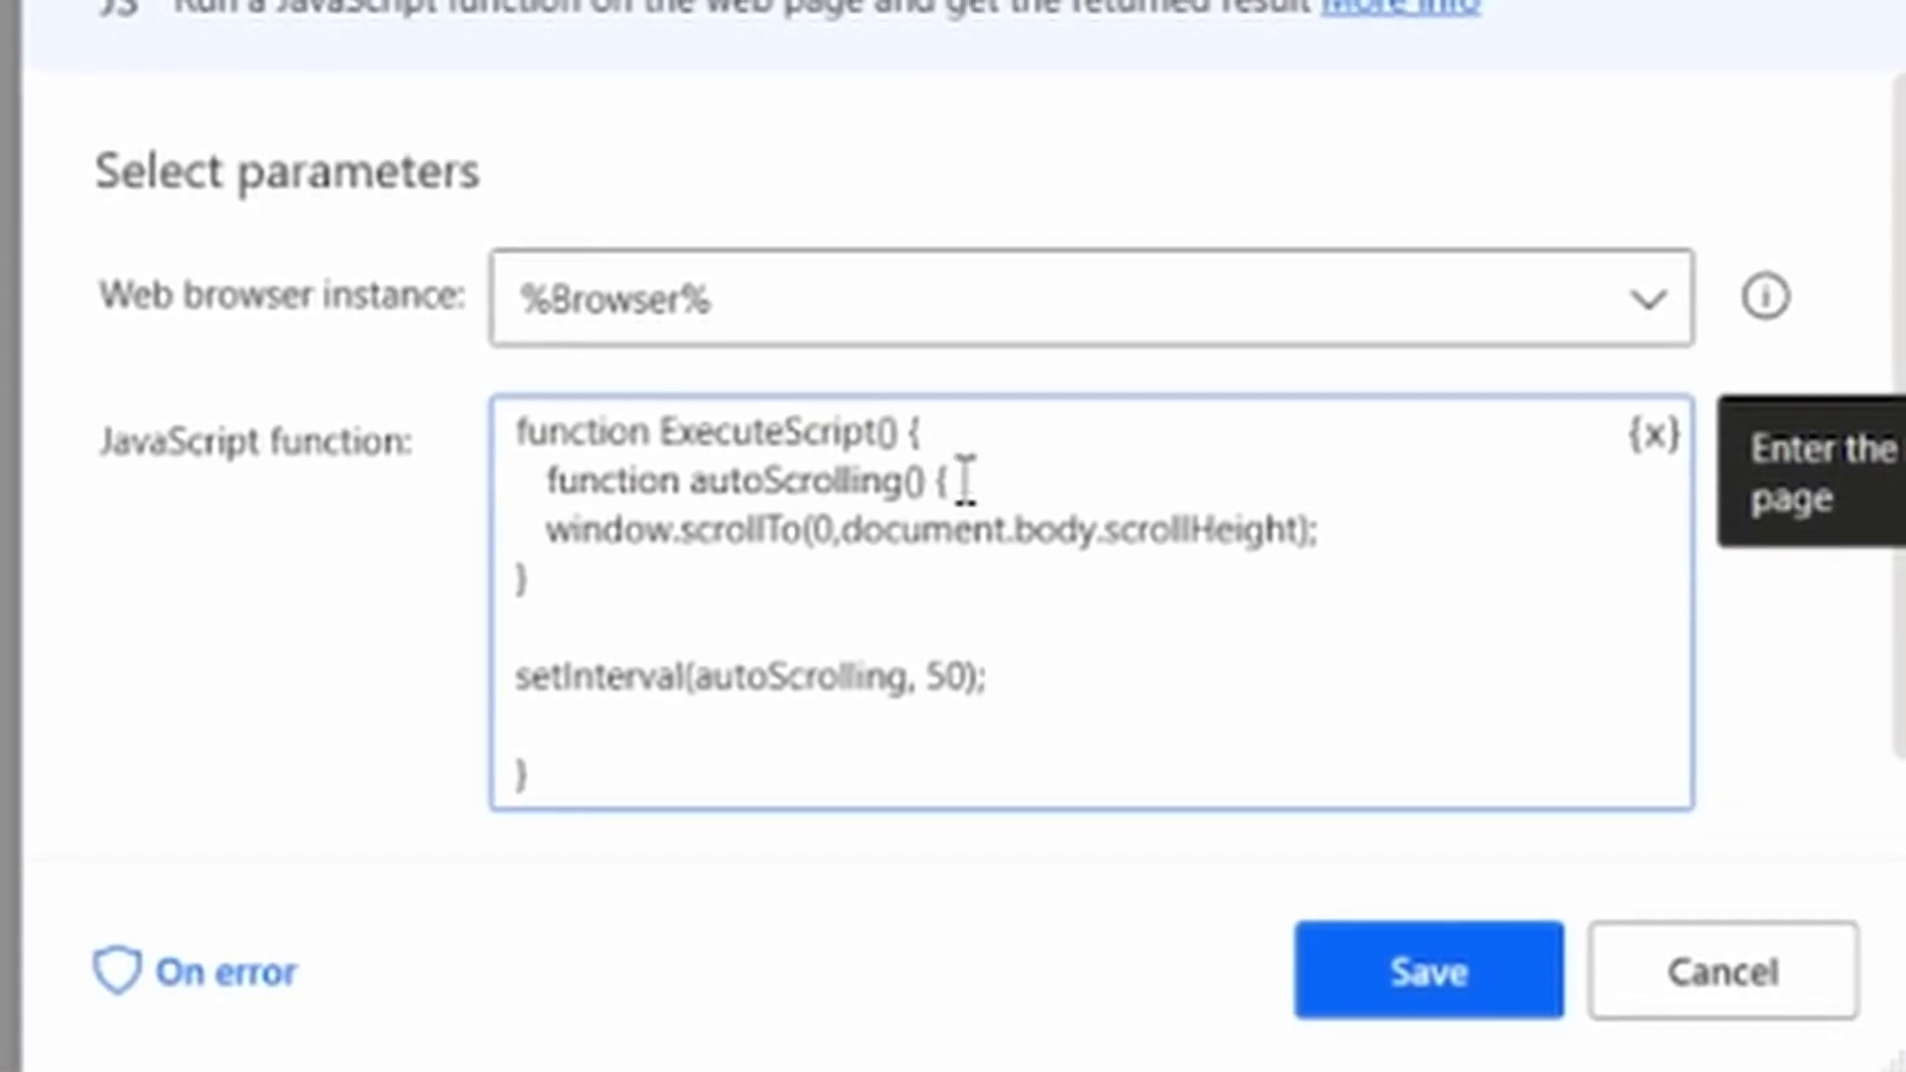
Step: Review the autoScrolling, window.scrollTo and setInterval lines and save the JavaScript step
left_click_drag(549, 479, 962, 476)
left_click(731, 532)
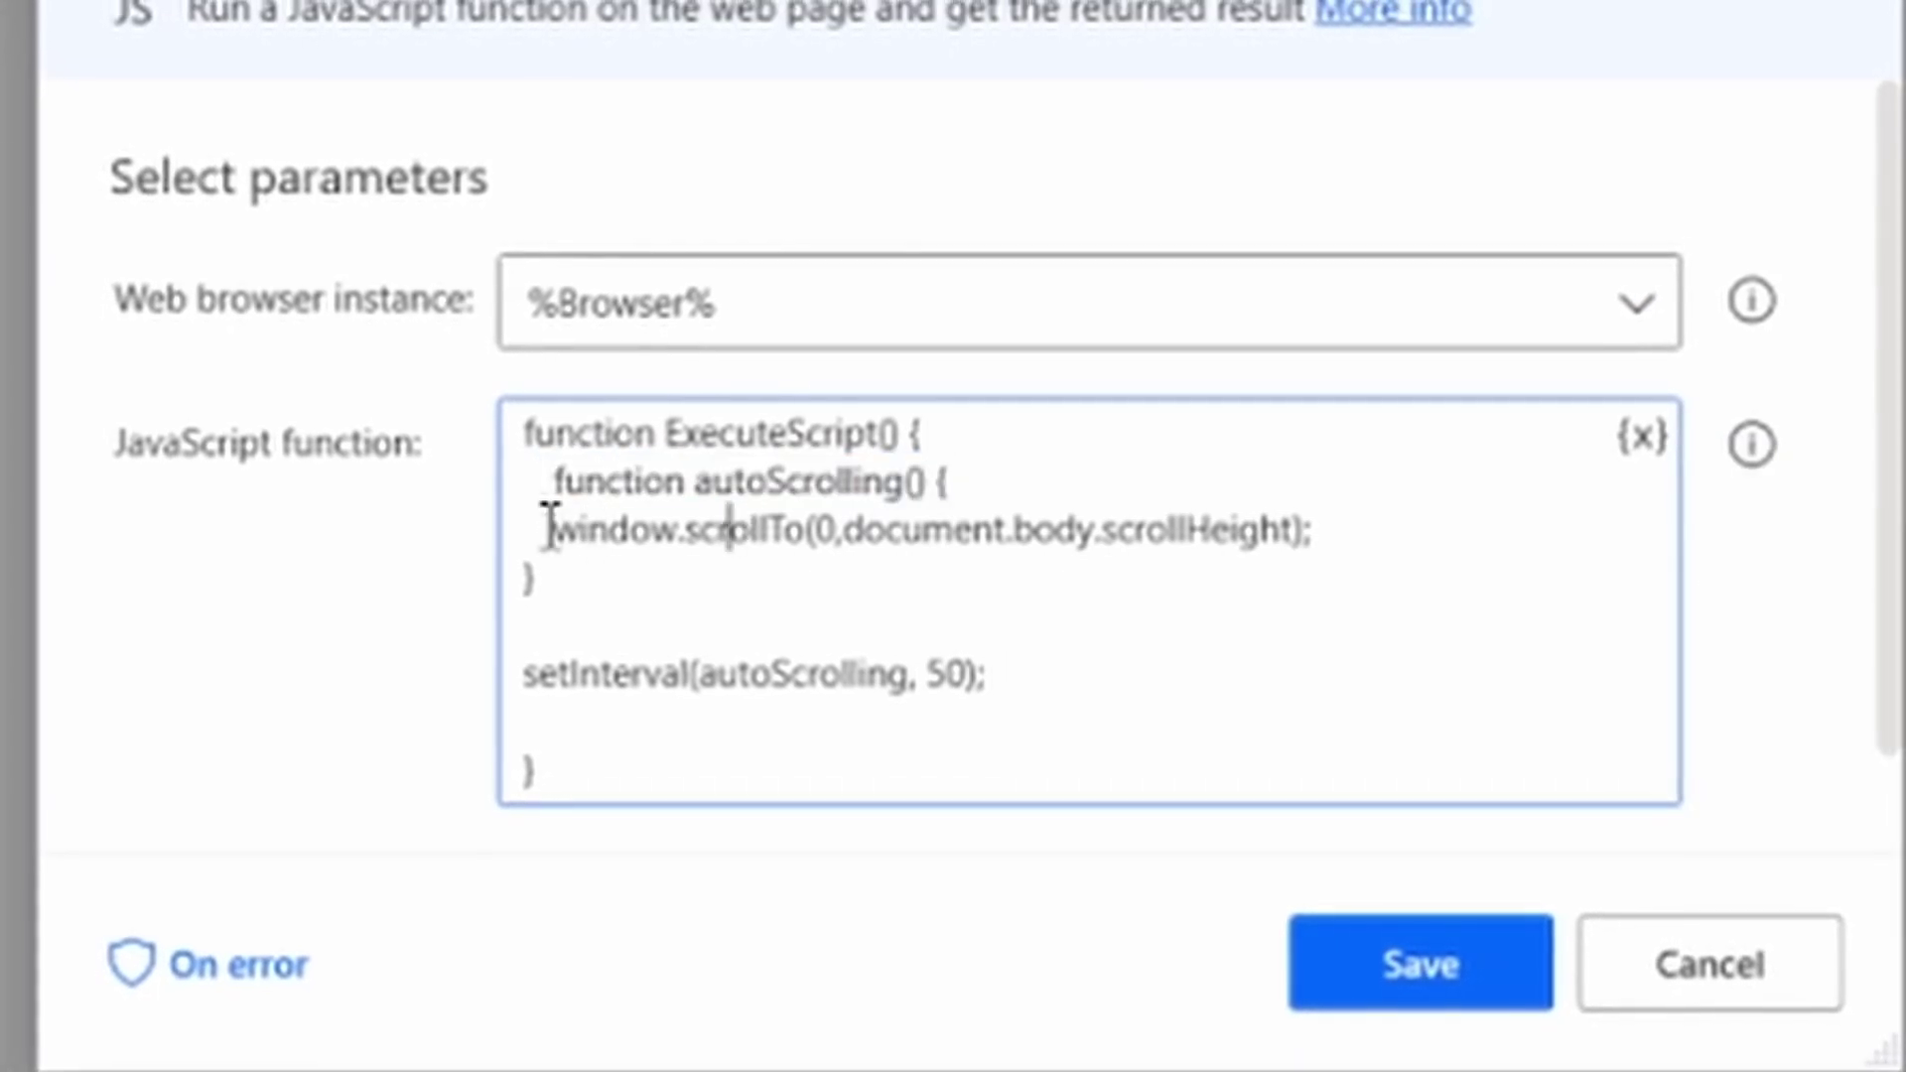
mouse_move(549, 527)
left_mouse_down()
mouse_move(745, 531)
mouse_move(800, 512)
mouse_move(821, 532)
left_mouse_up()
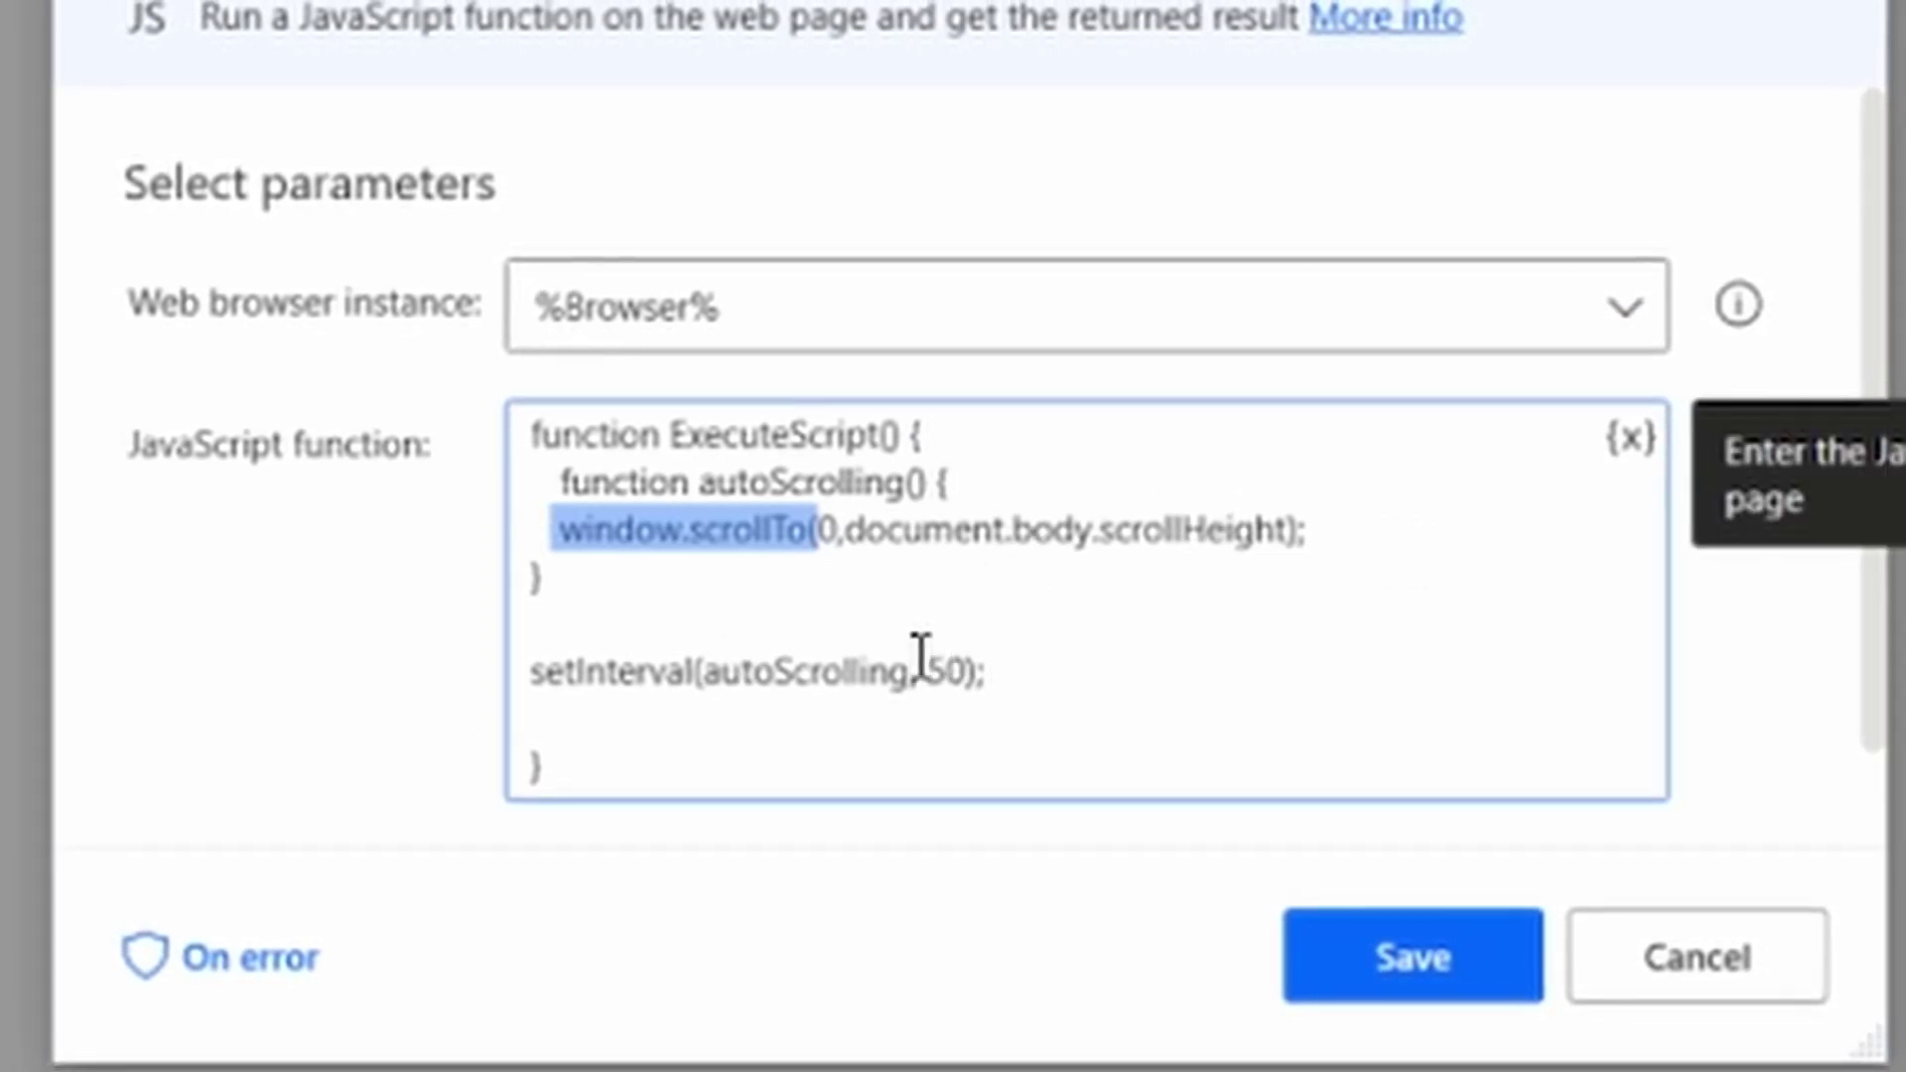
left_click_drag(919, 655, 961, 643)
left_click(964, 670)
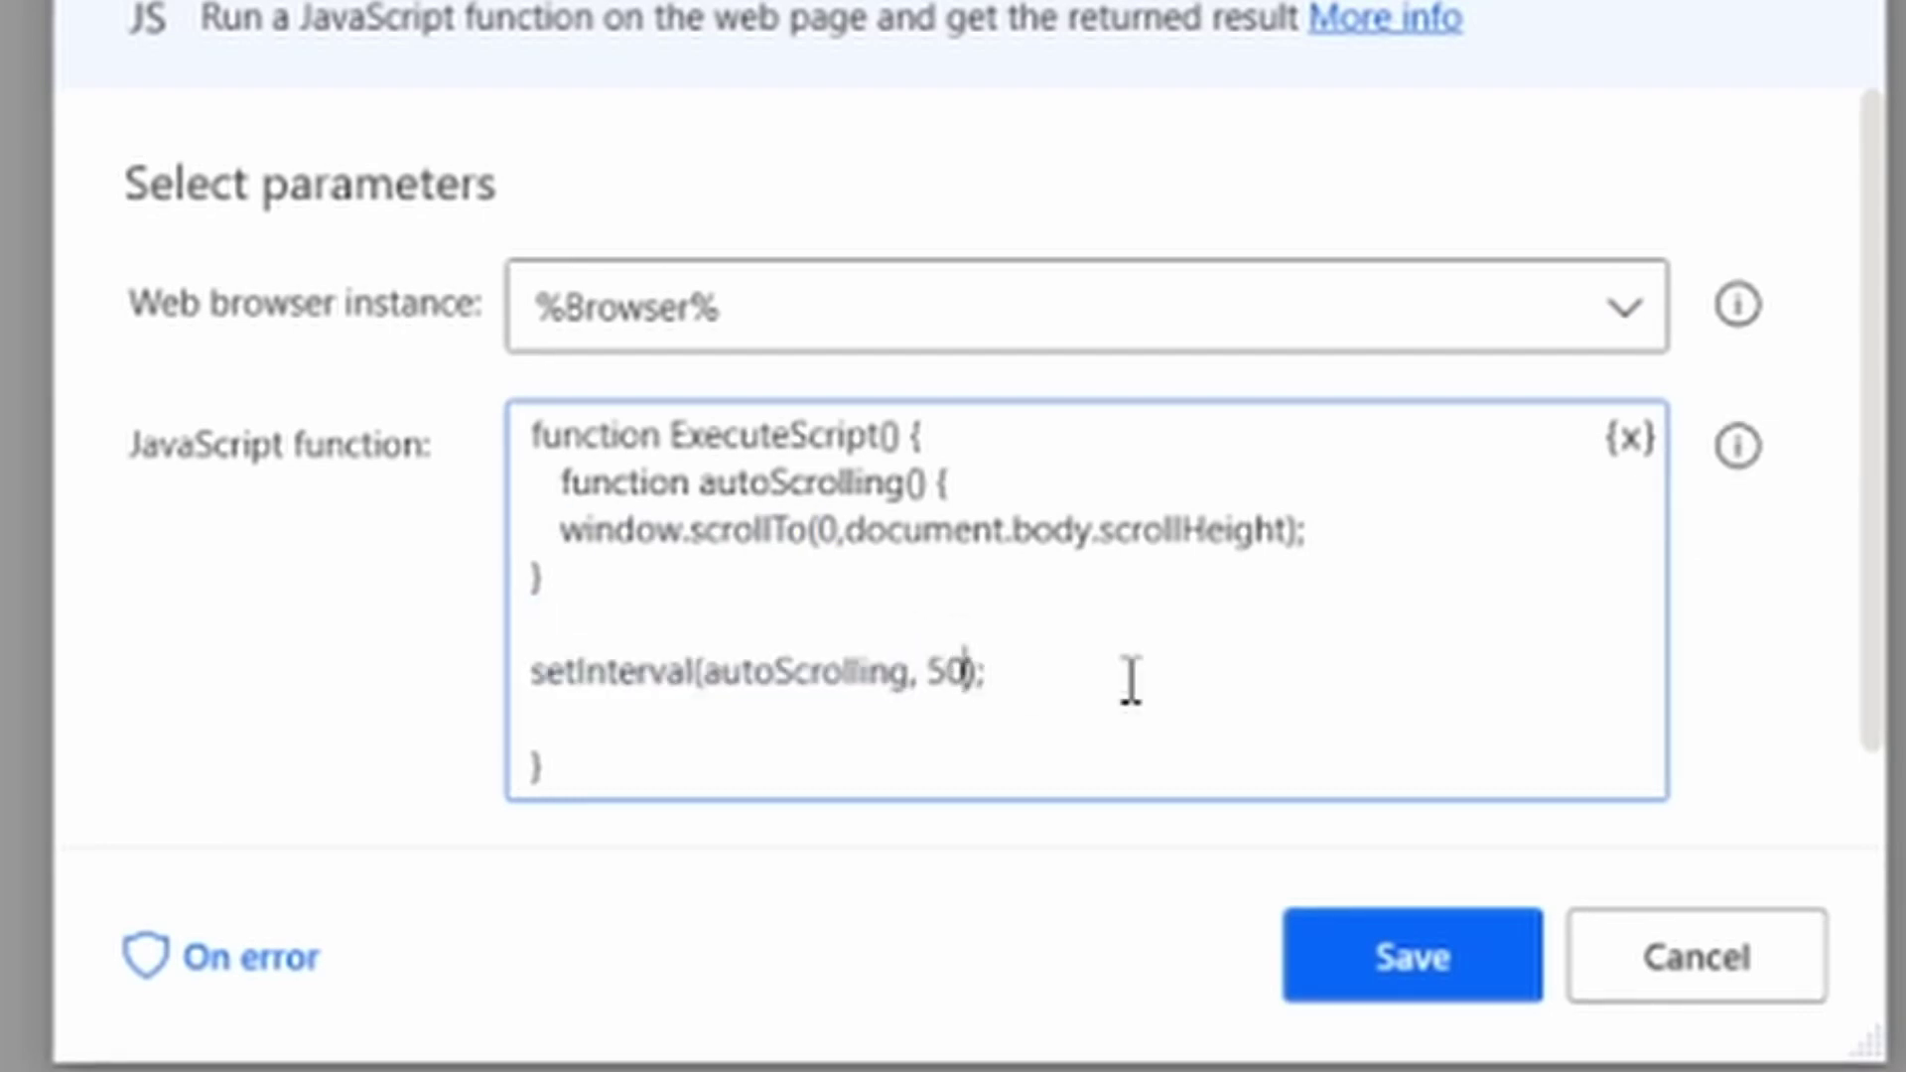
left_click(1117, 681)
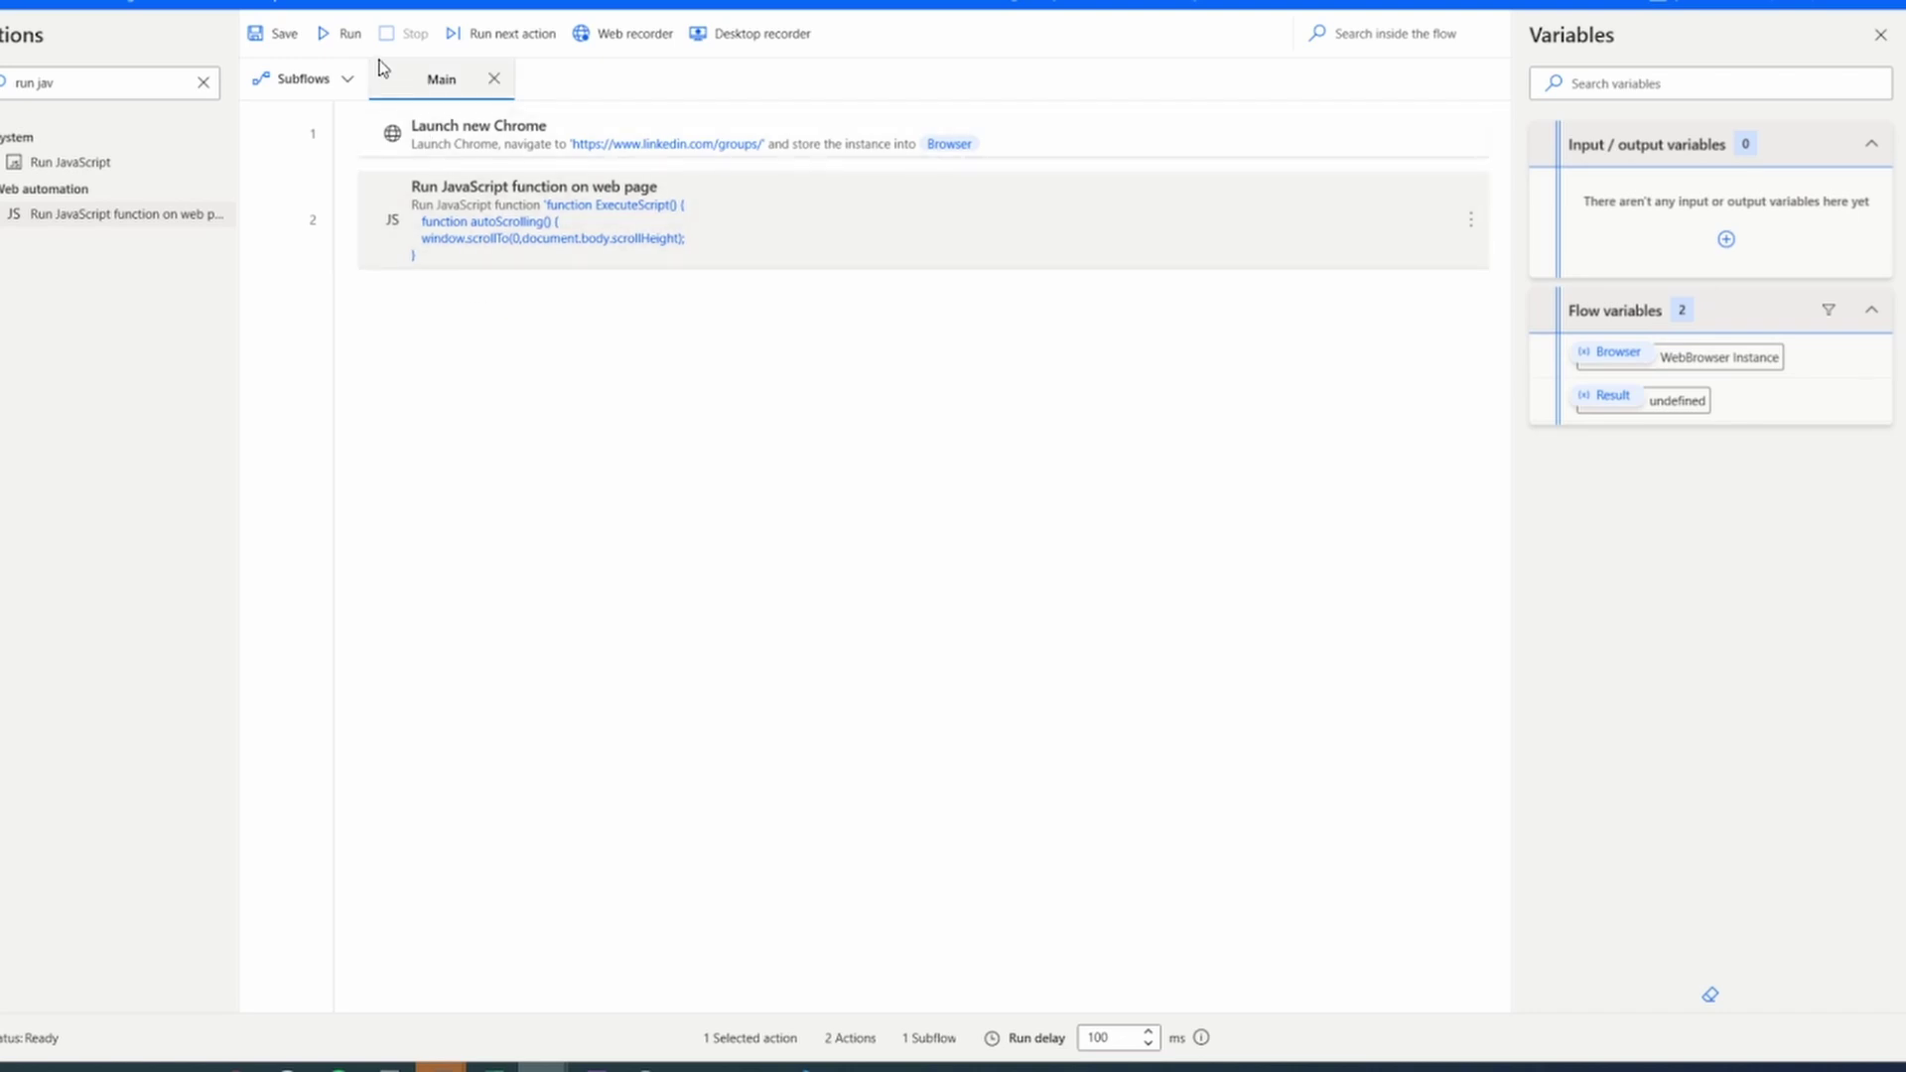
Step: Start a Web recorder session on the Chrome groups page
left_click(621, 42)
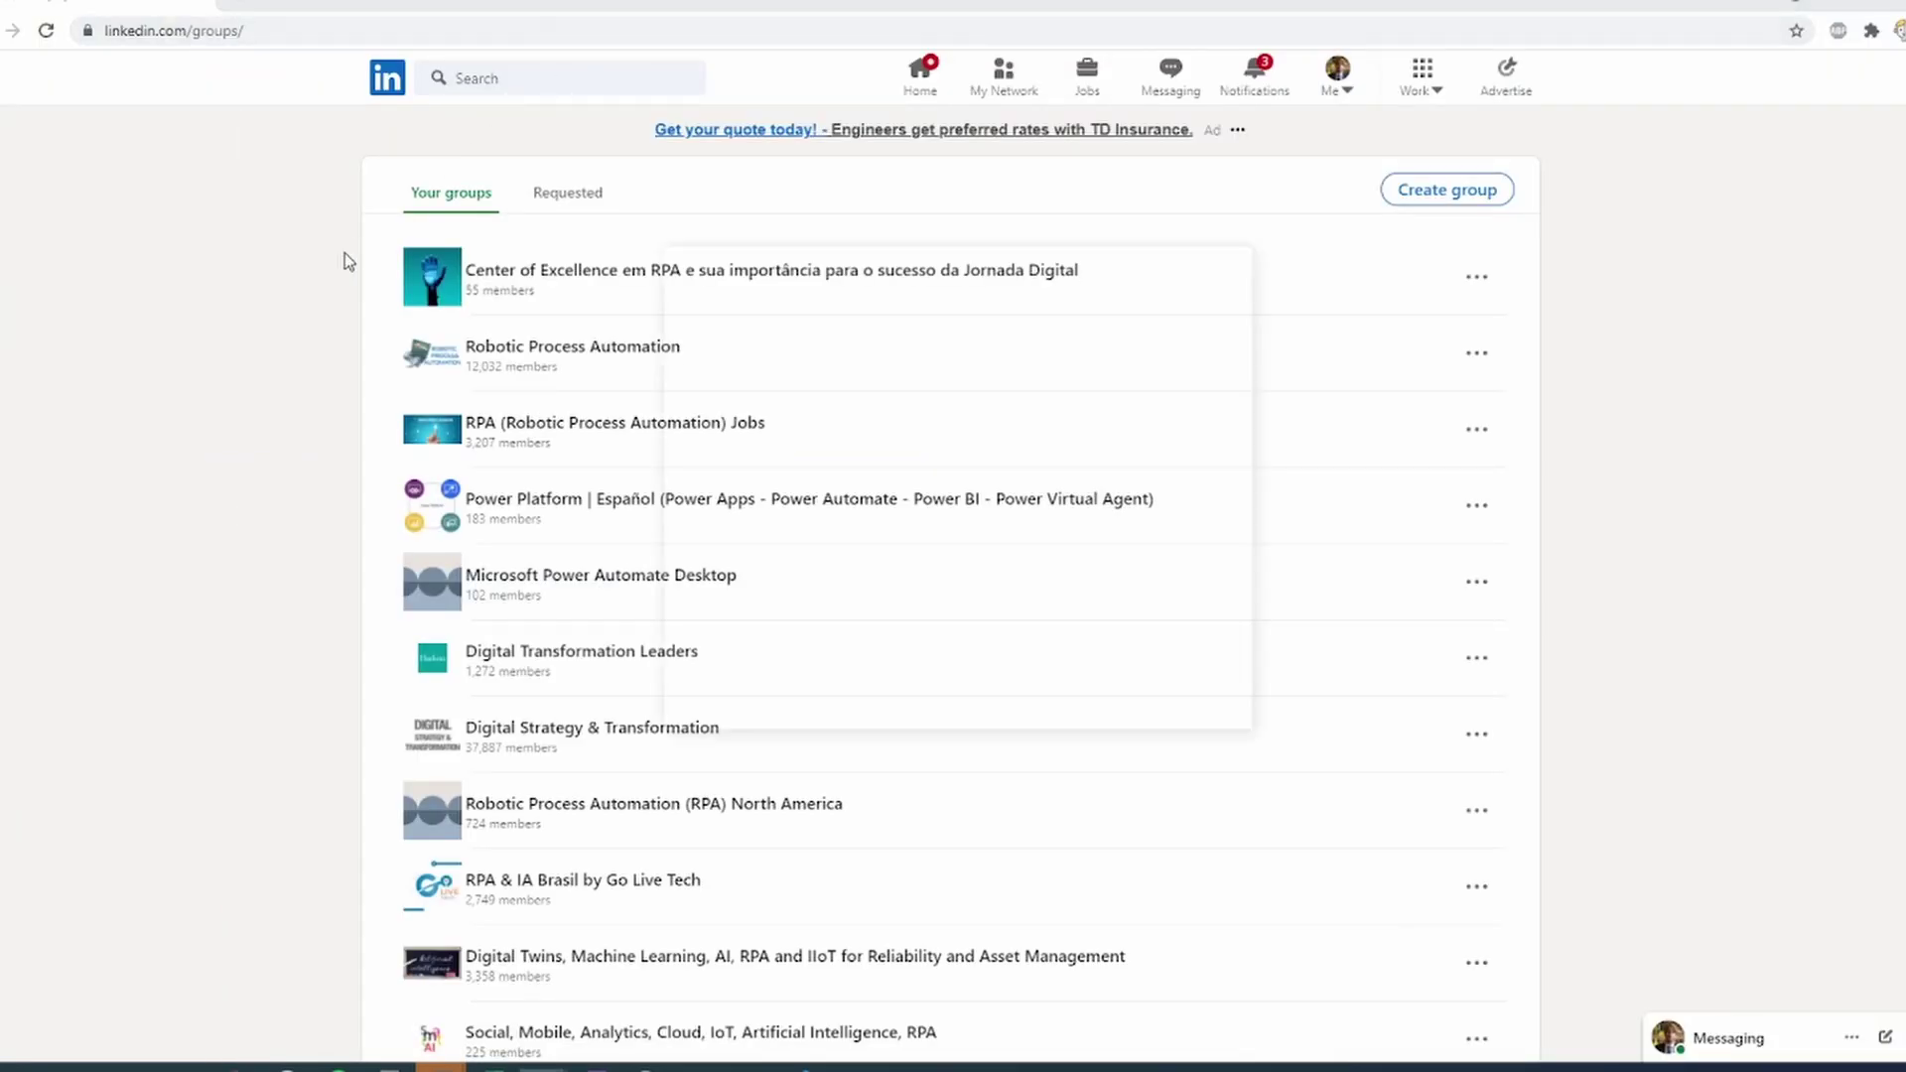
left_click(879, 461)
left_click(1092, 708)
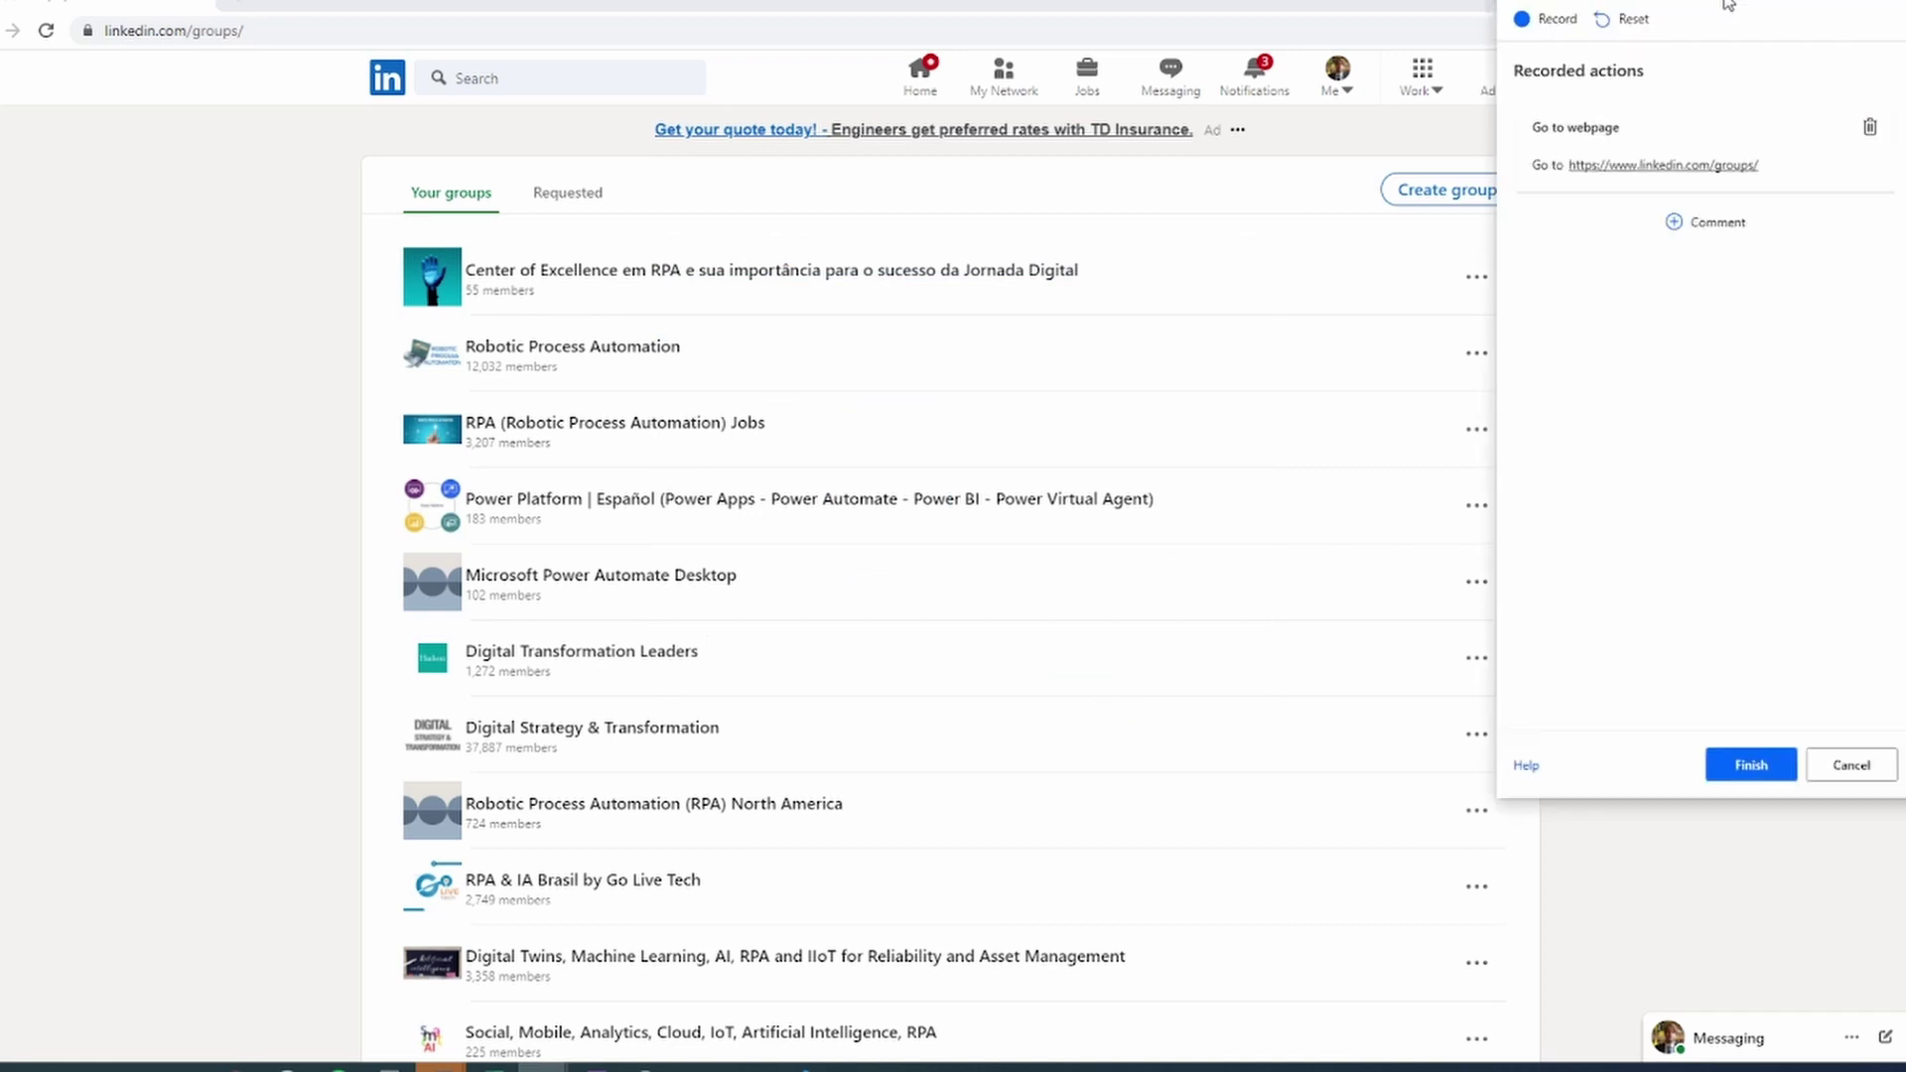
left_click(1490, 116)
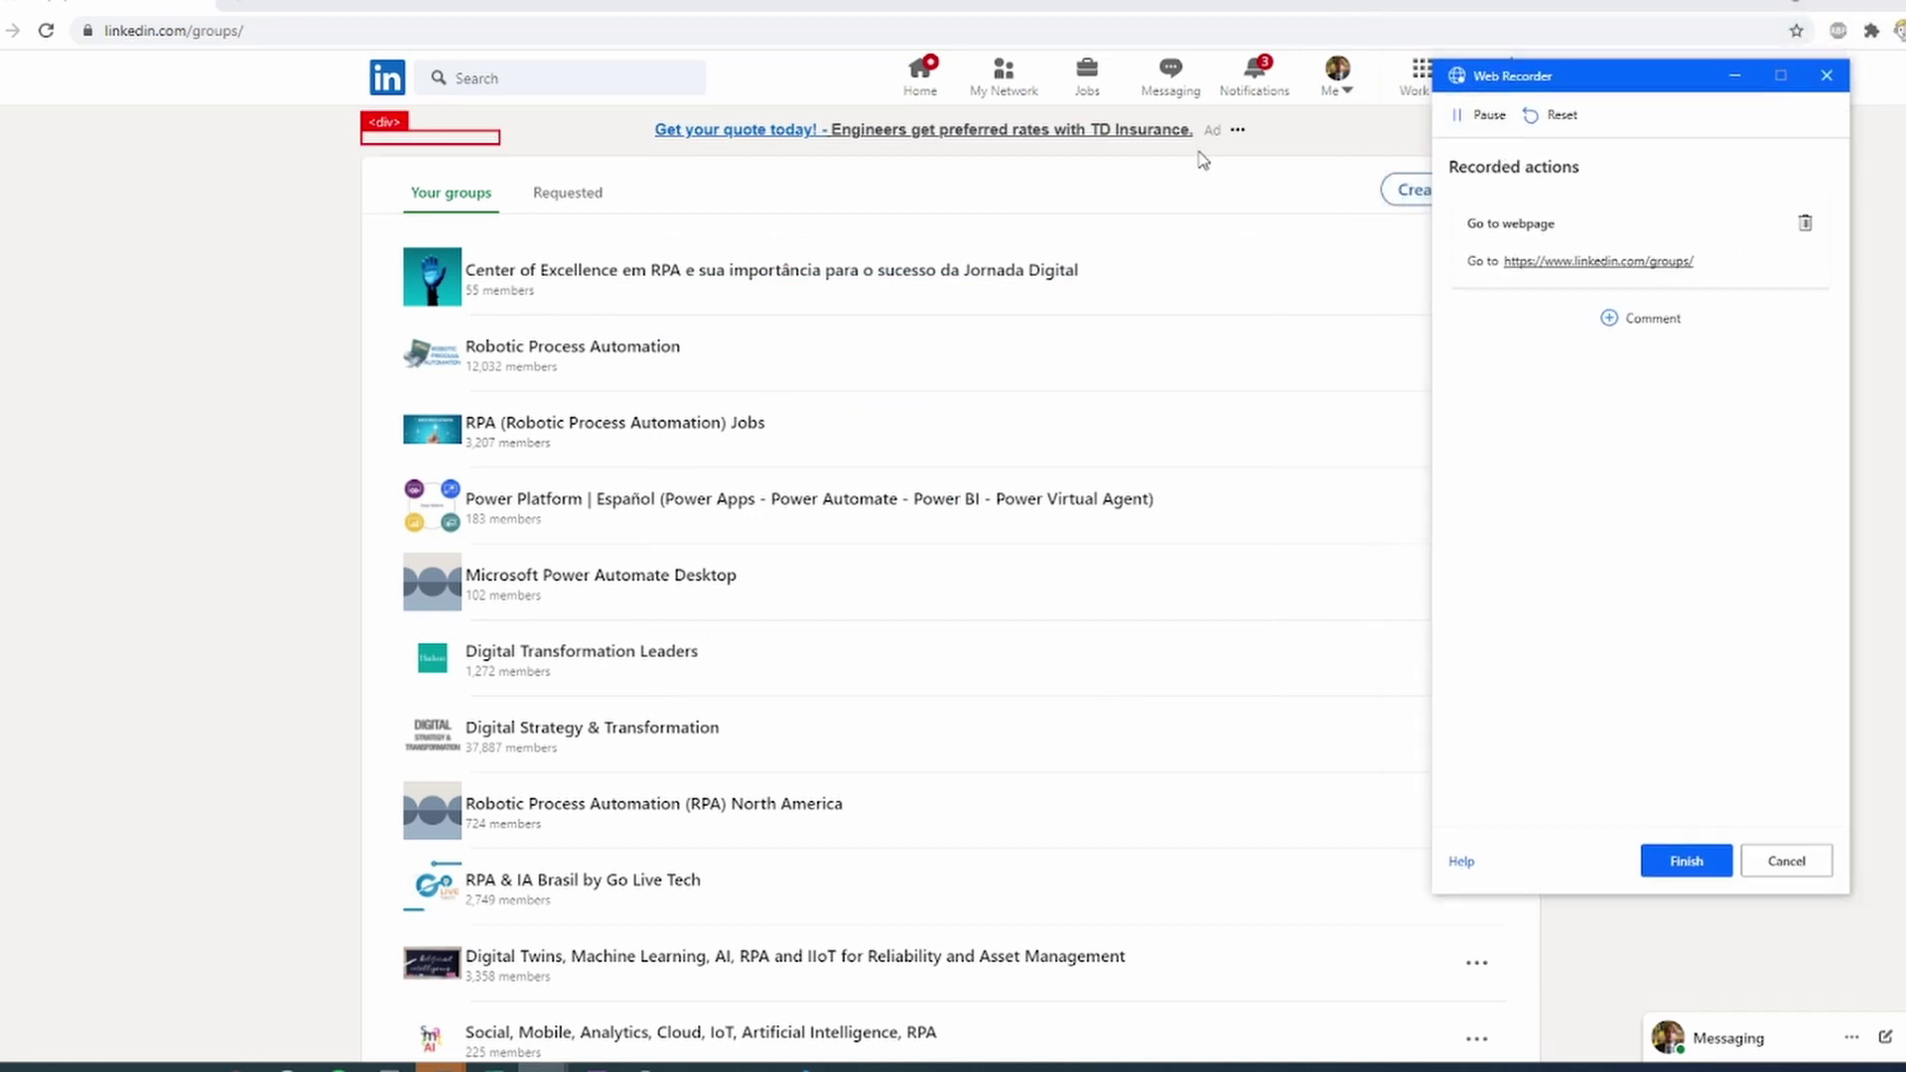
Step: Extract the first group's link URL, name text, image and members line as columns, then finish recording
right_click(815, 289)
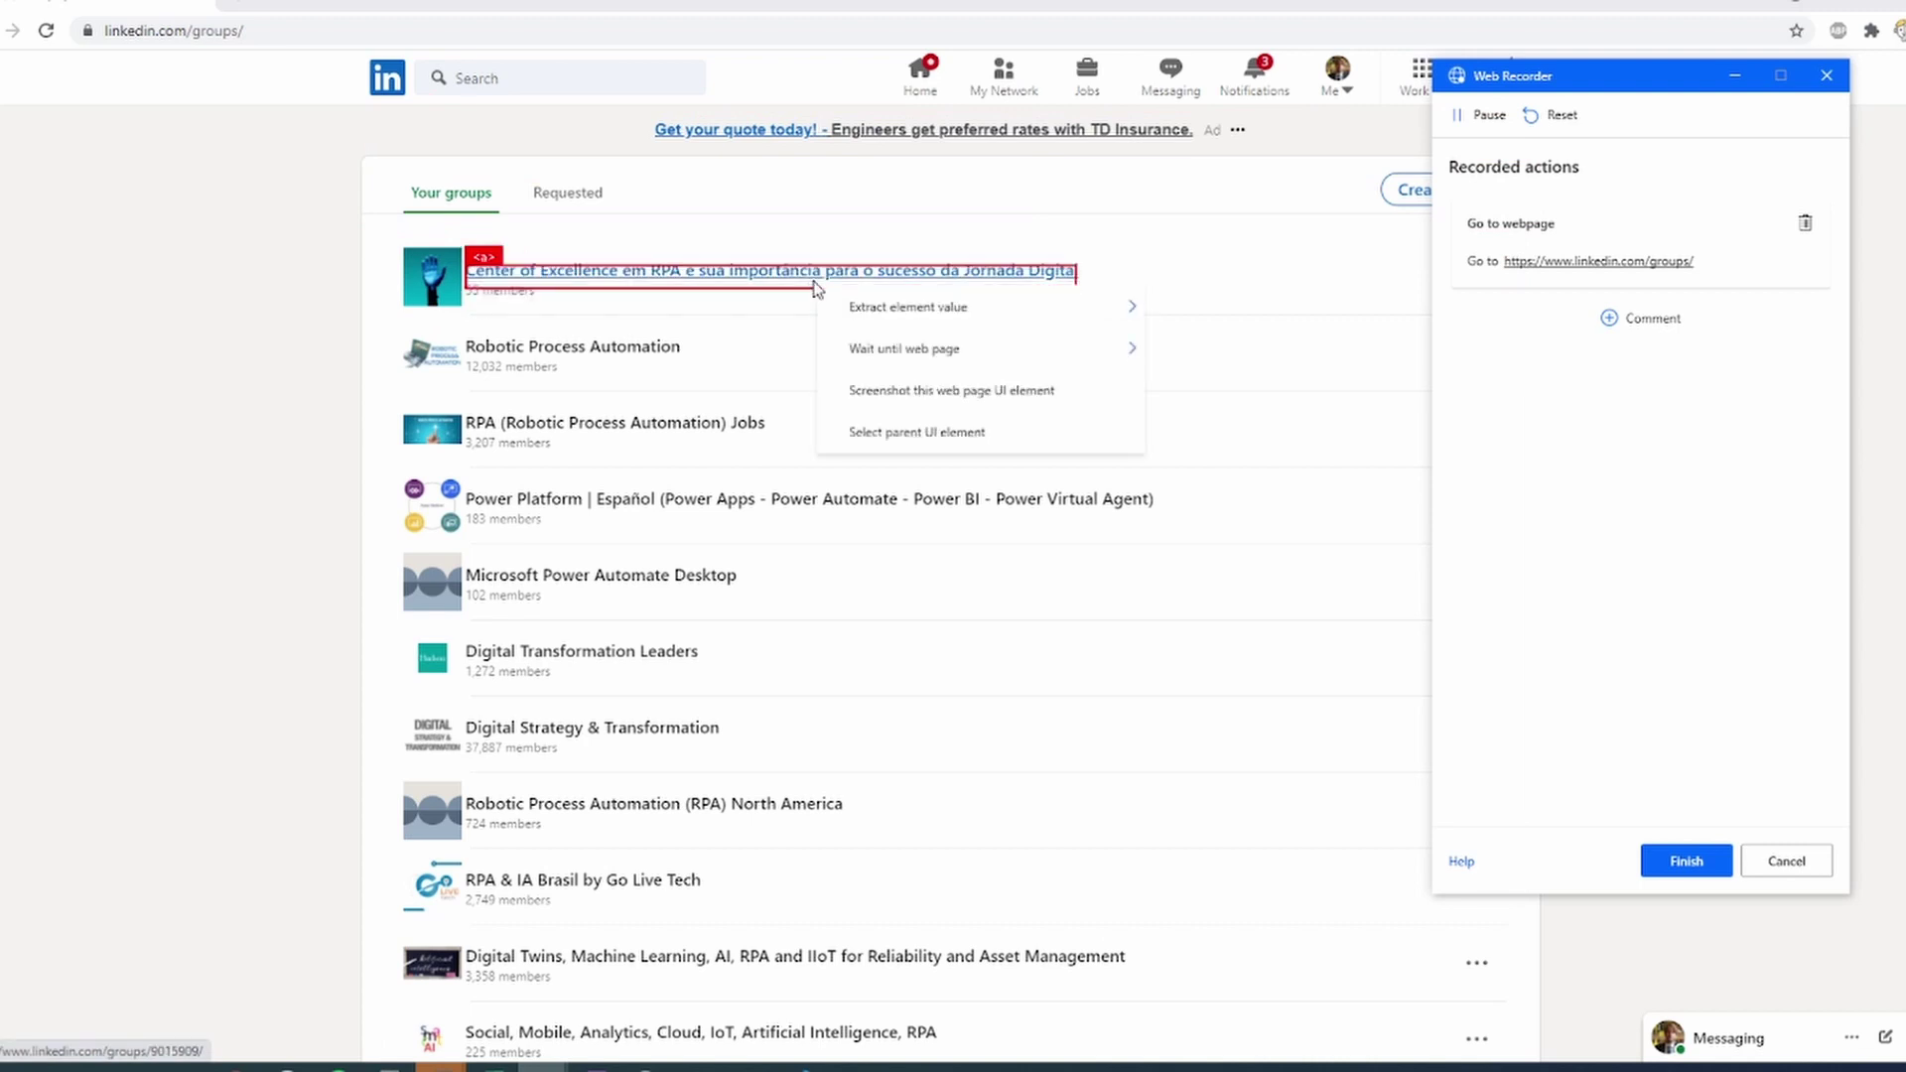
mouse_move(908, 307)
left_click(1240, 390)
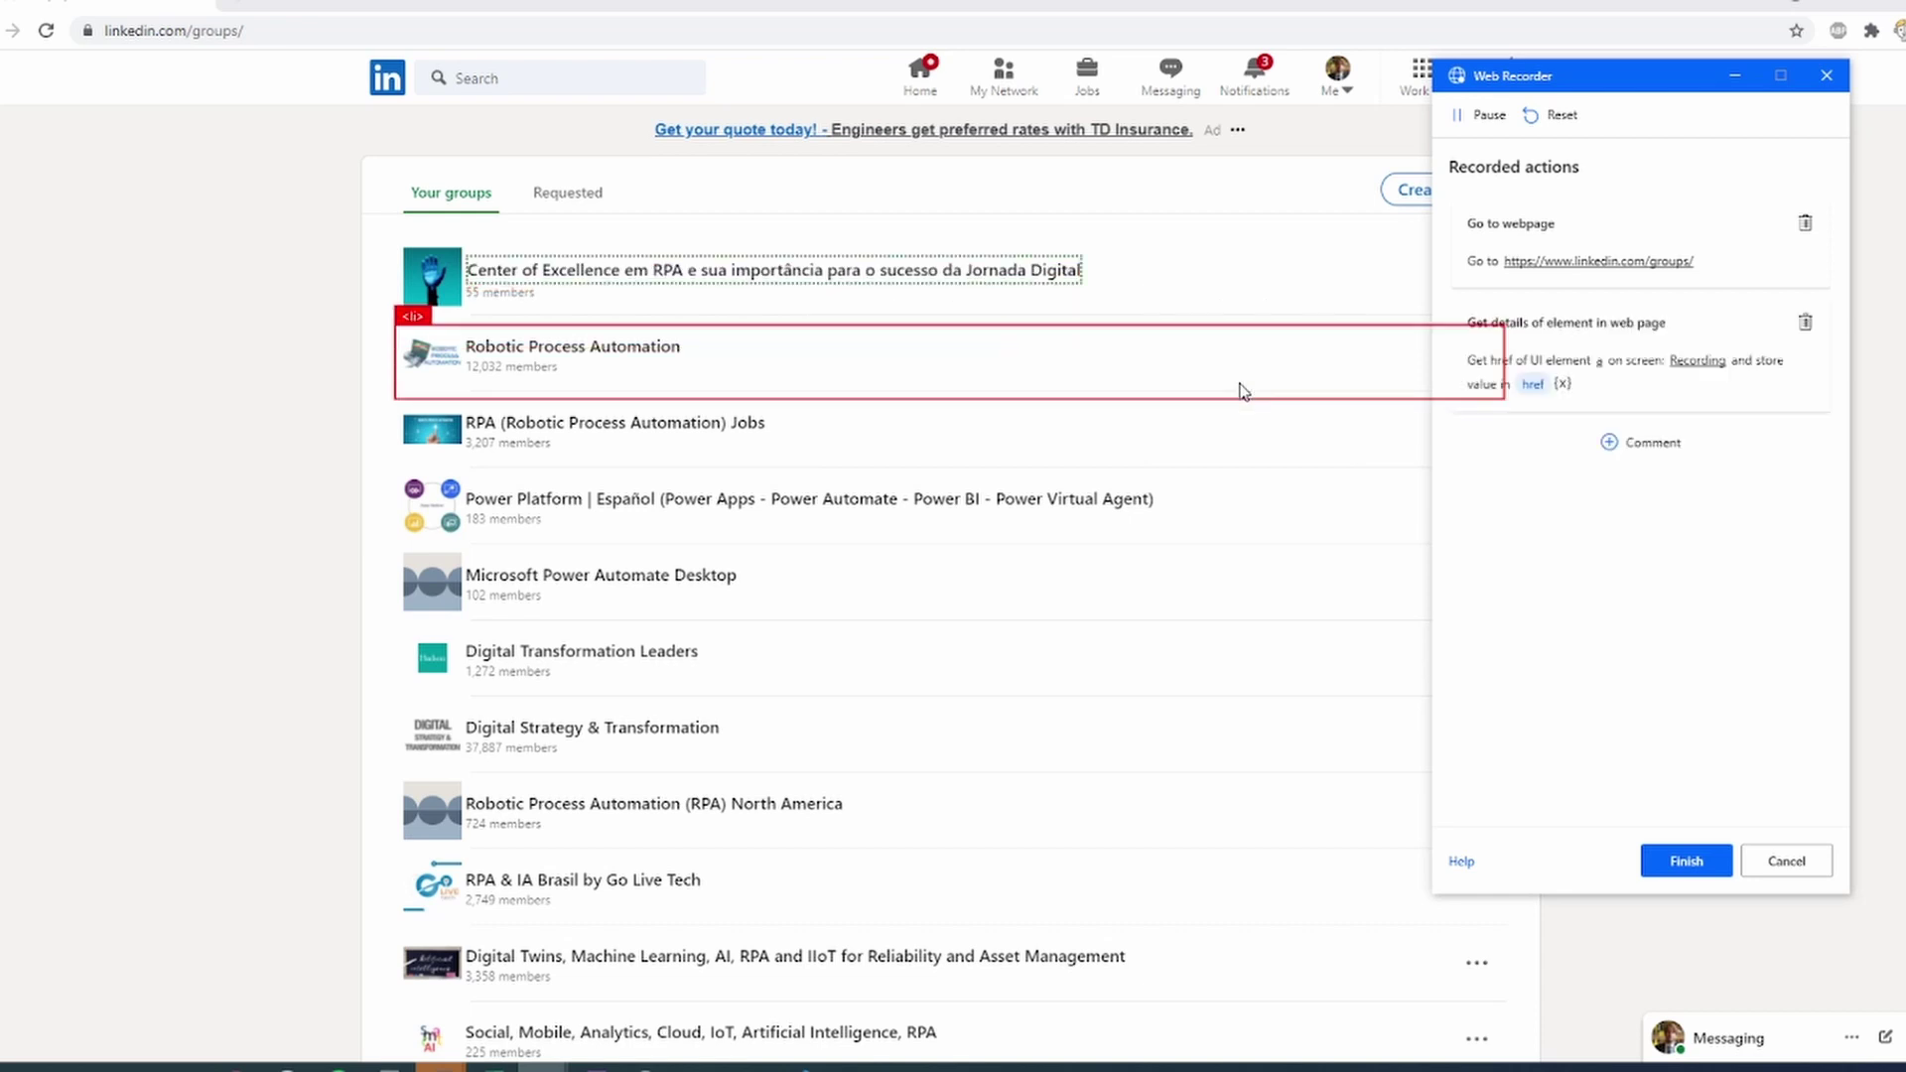
right_click(968, 279)
mouse_move(1139, 294)
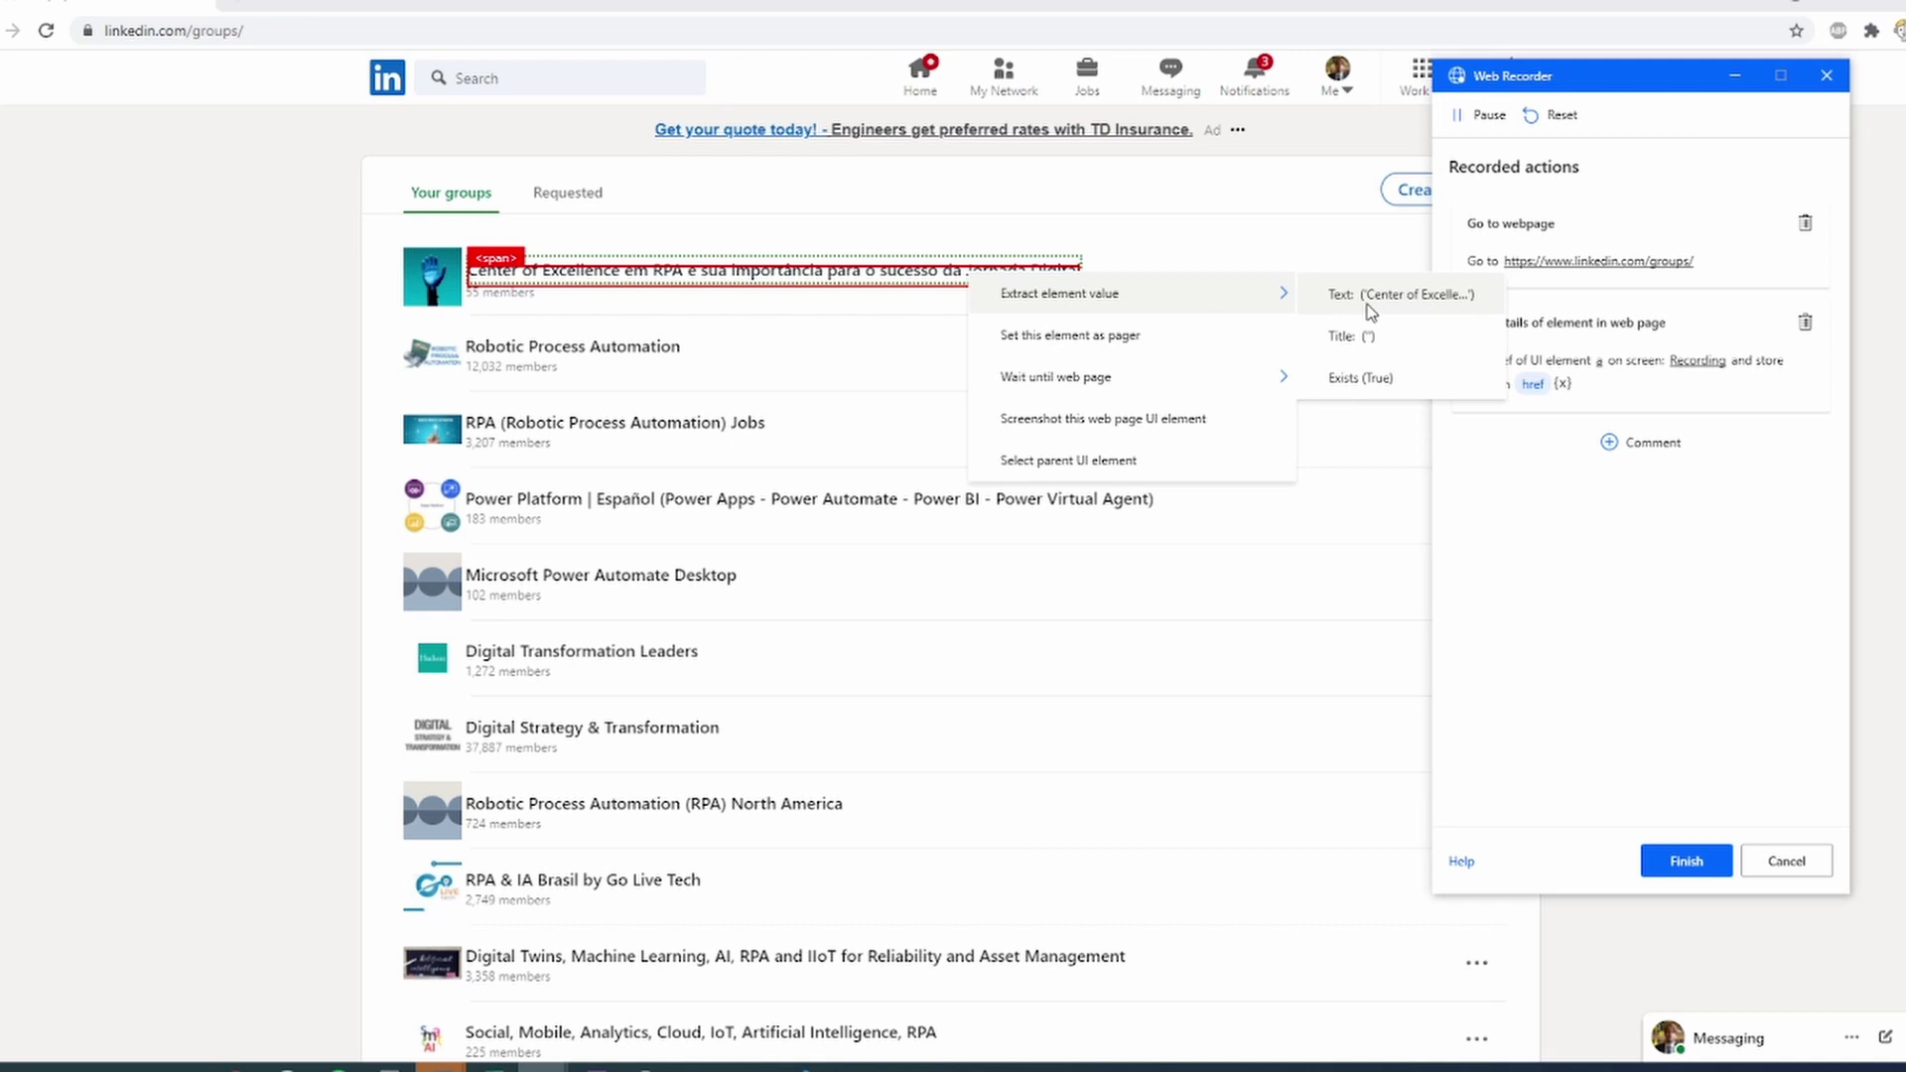
left_click(1369, 306)
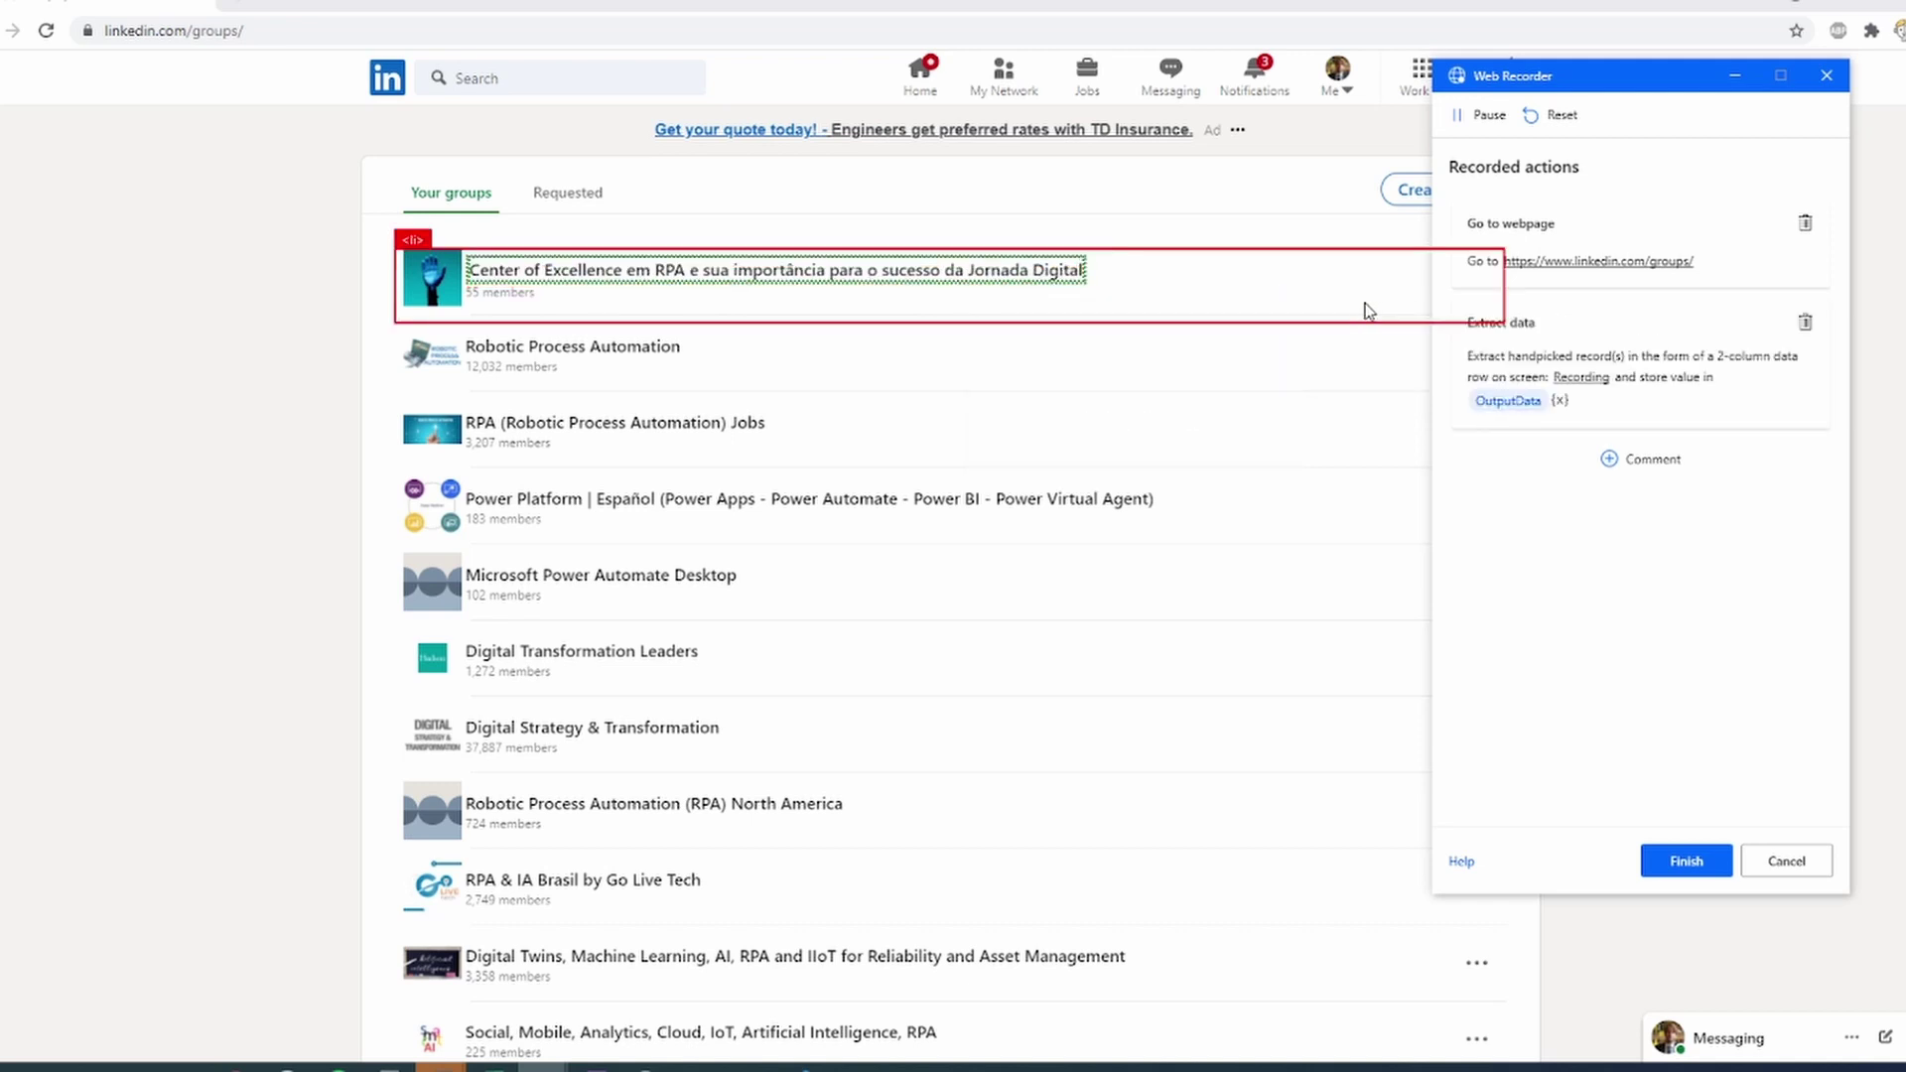
right_click(445, 260)
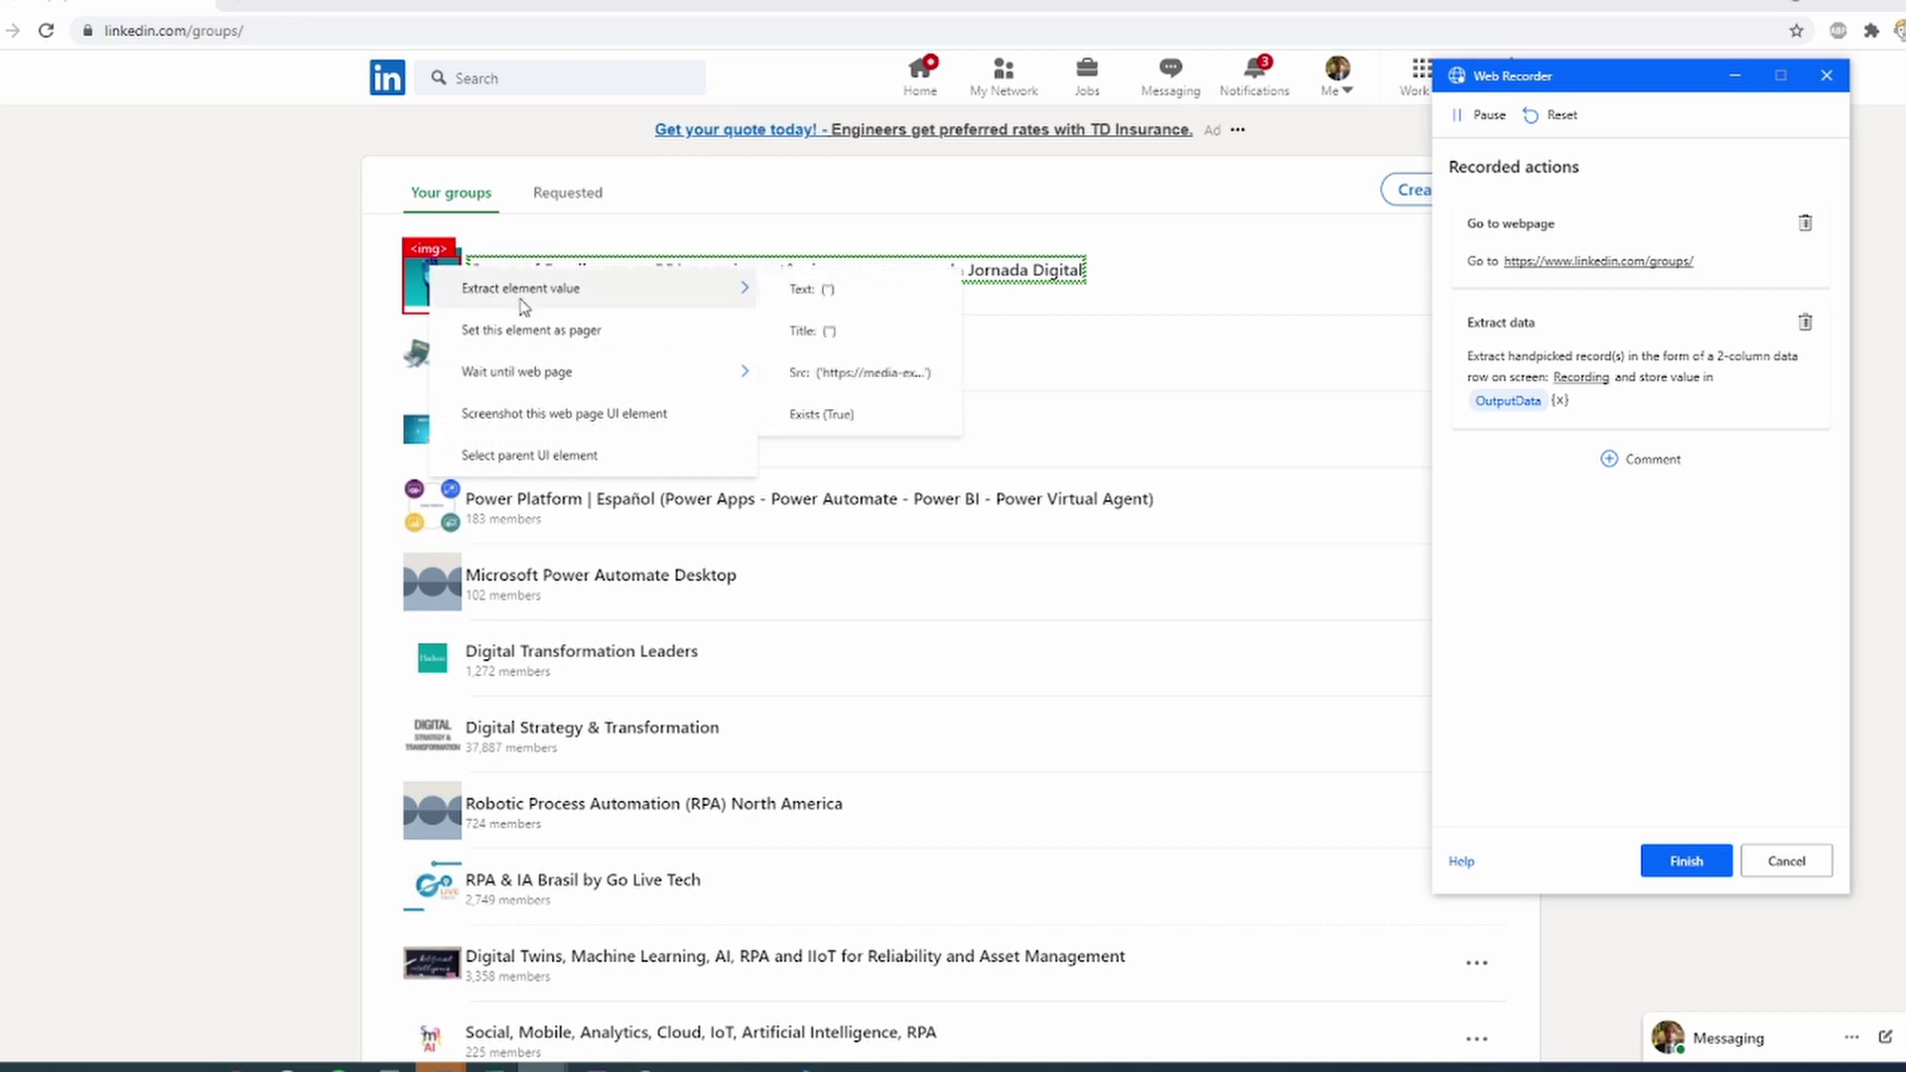
left_click(861, 373)
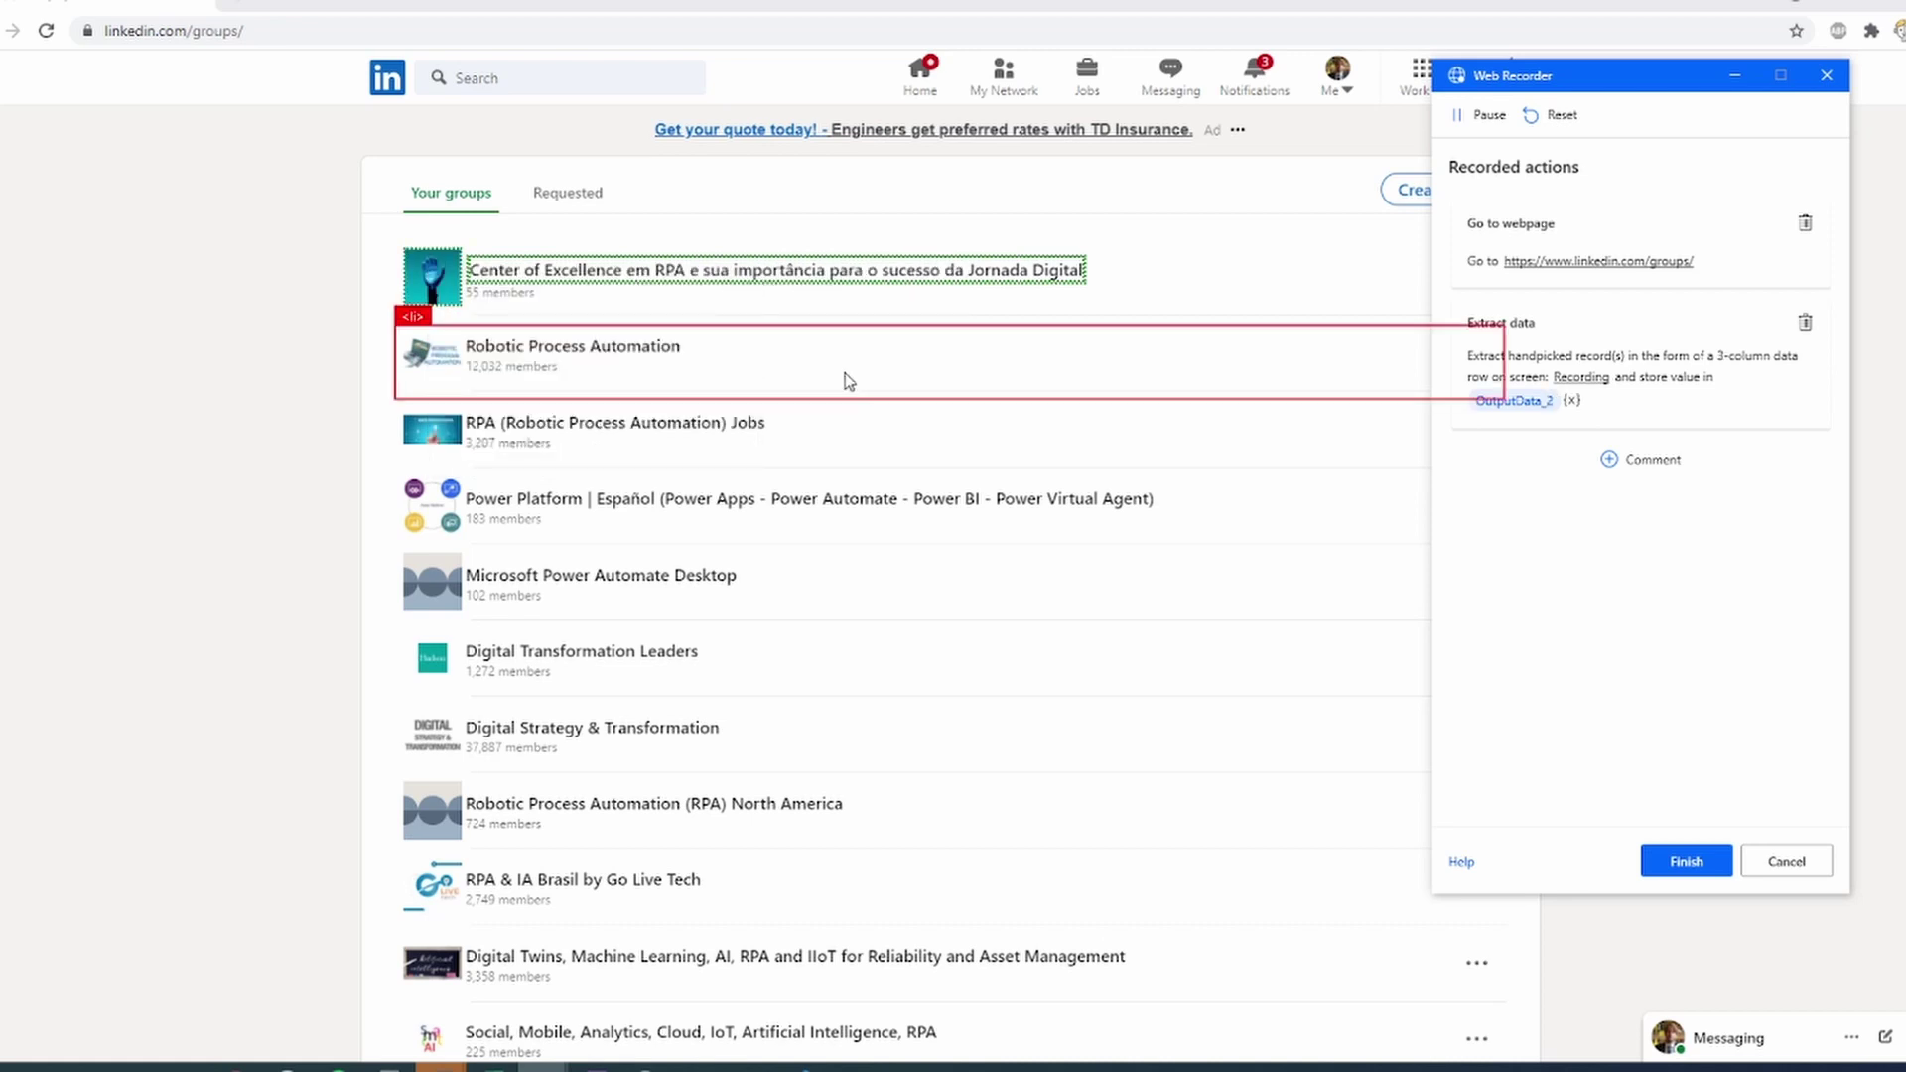
right_click(529, 289)
mouse_move(616, 318)
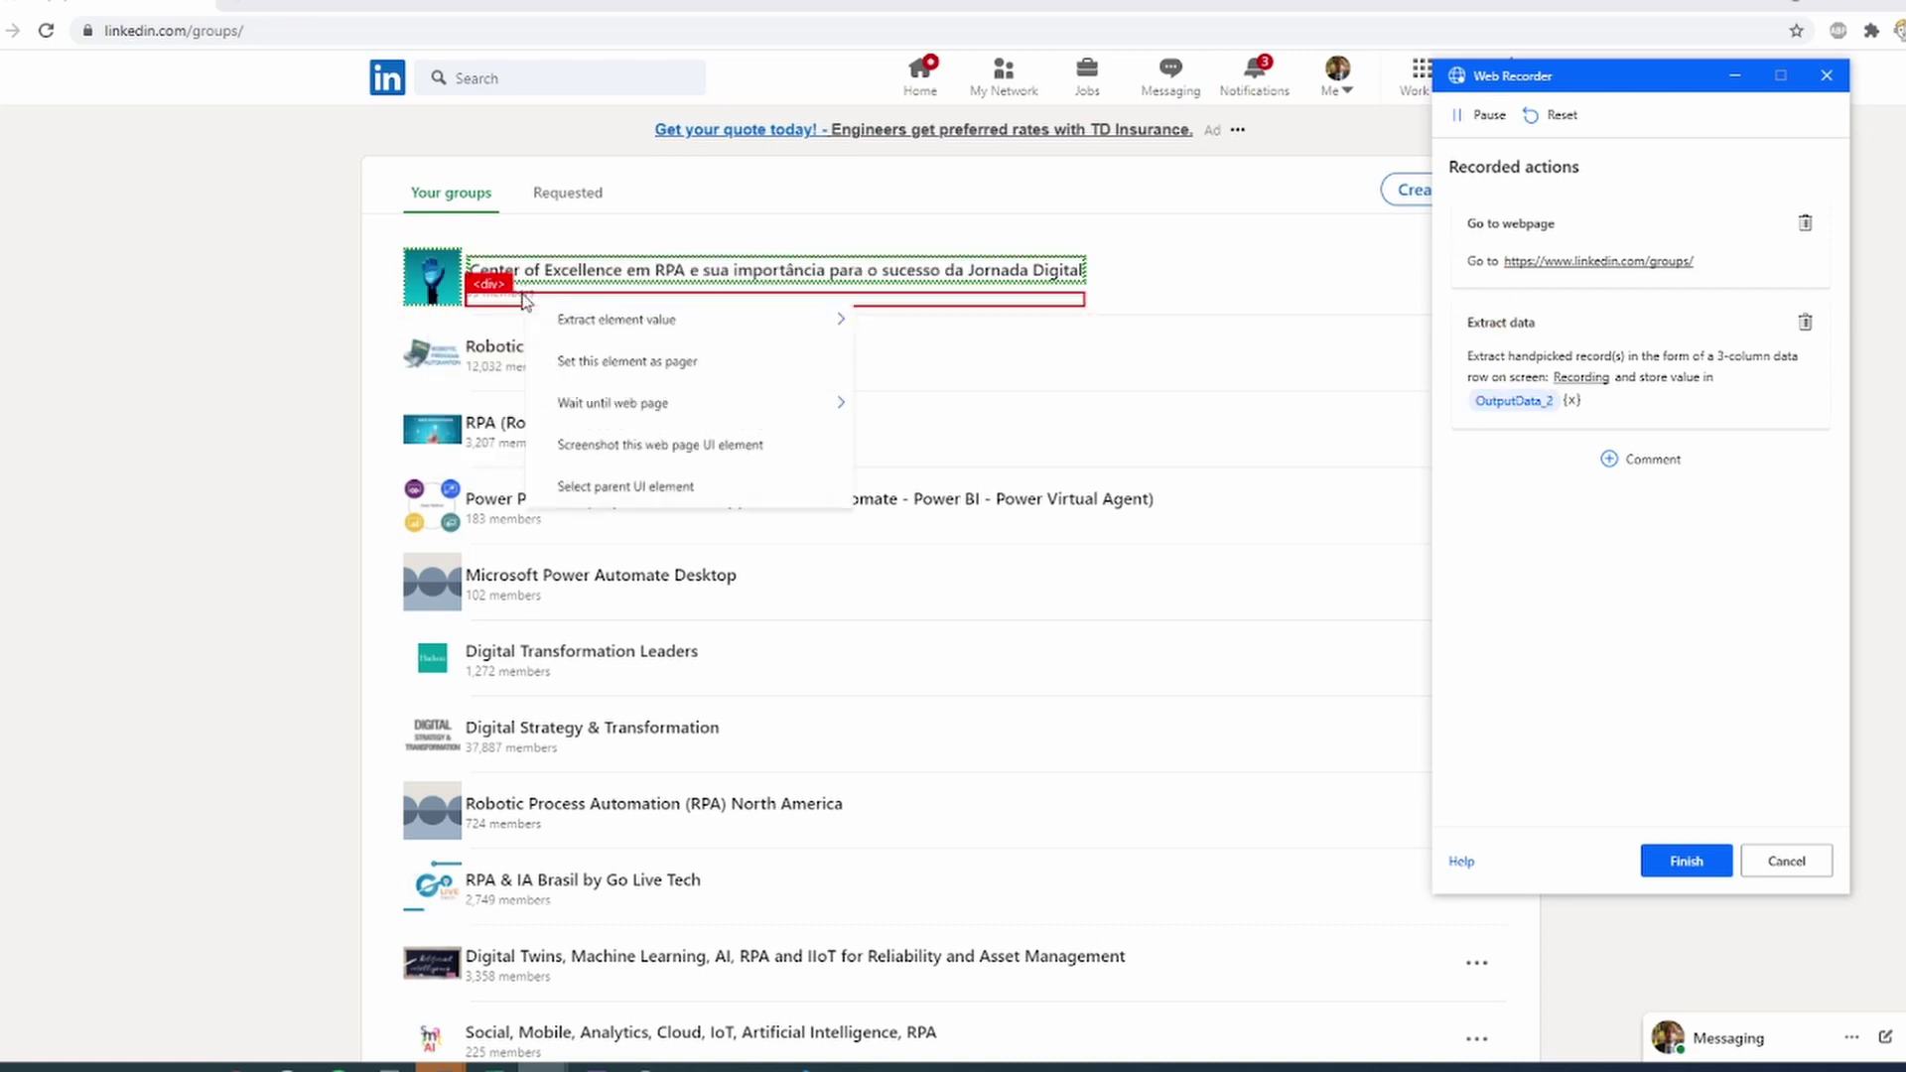
left_click(949, 320)
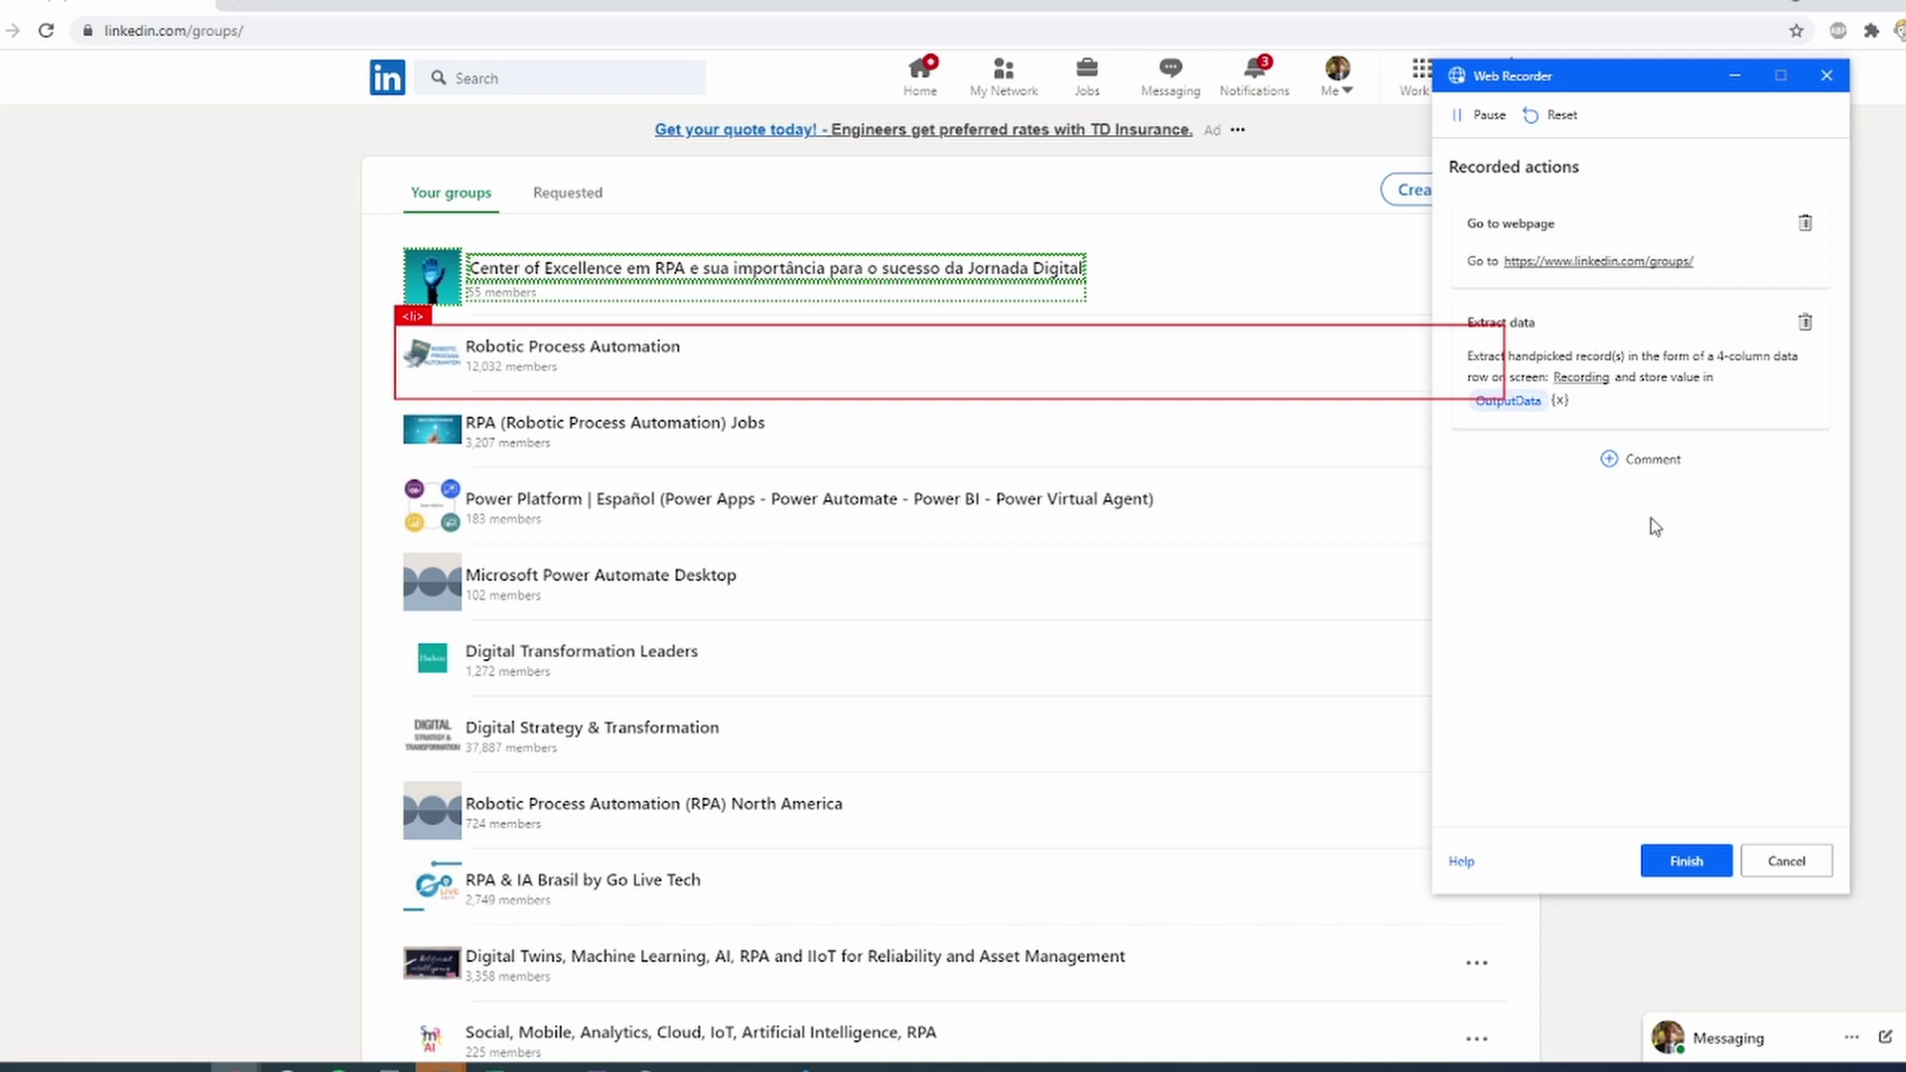
left_click(1687, 861)
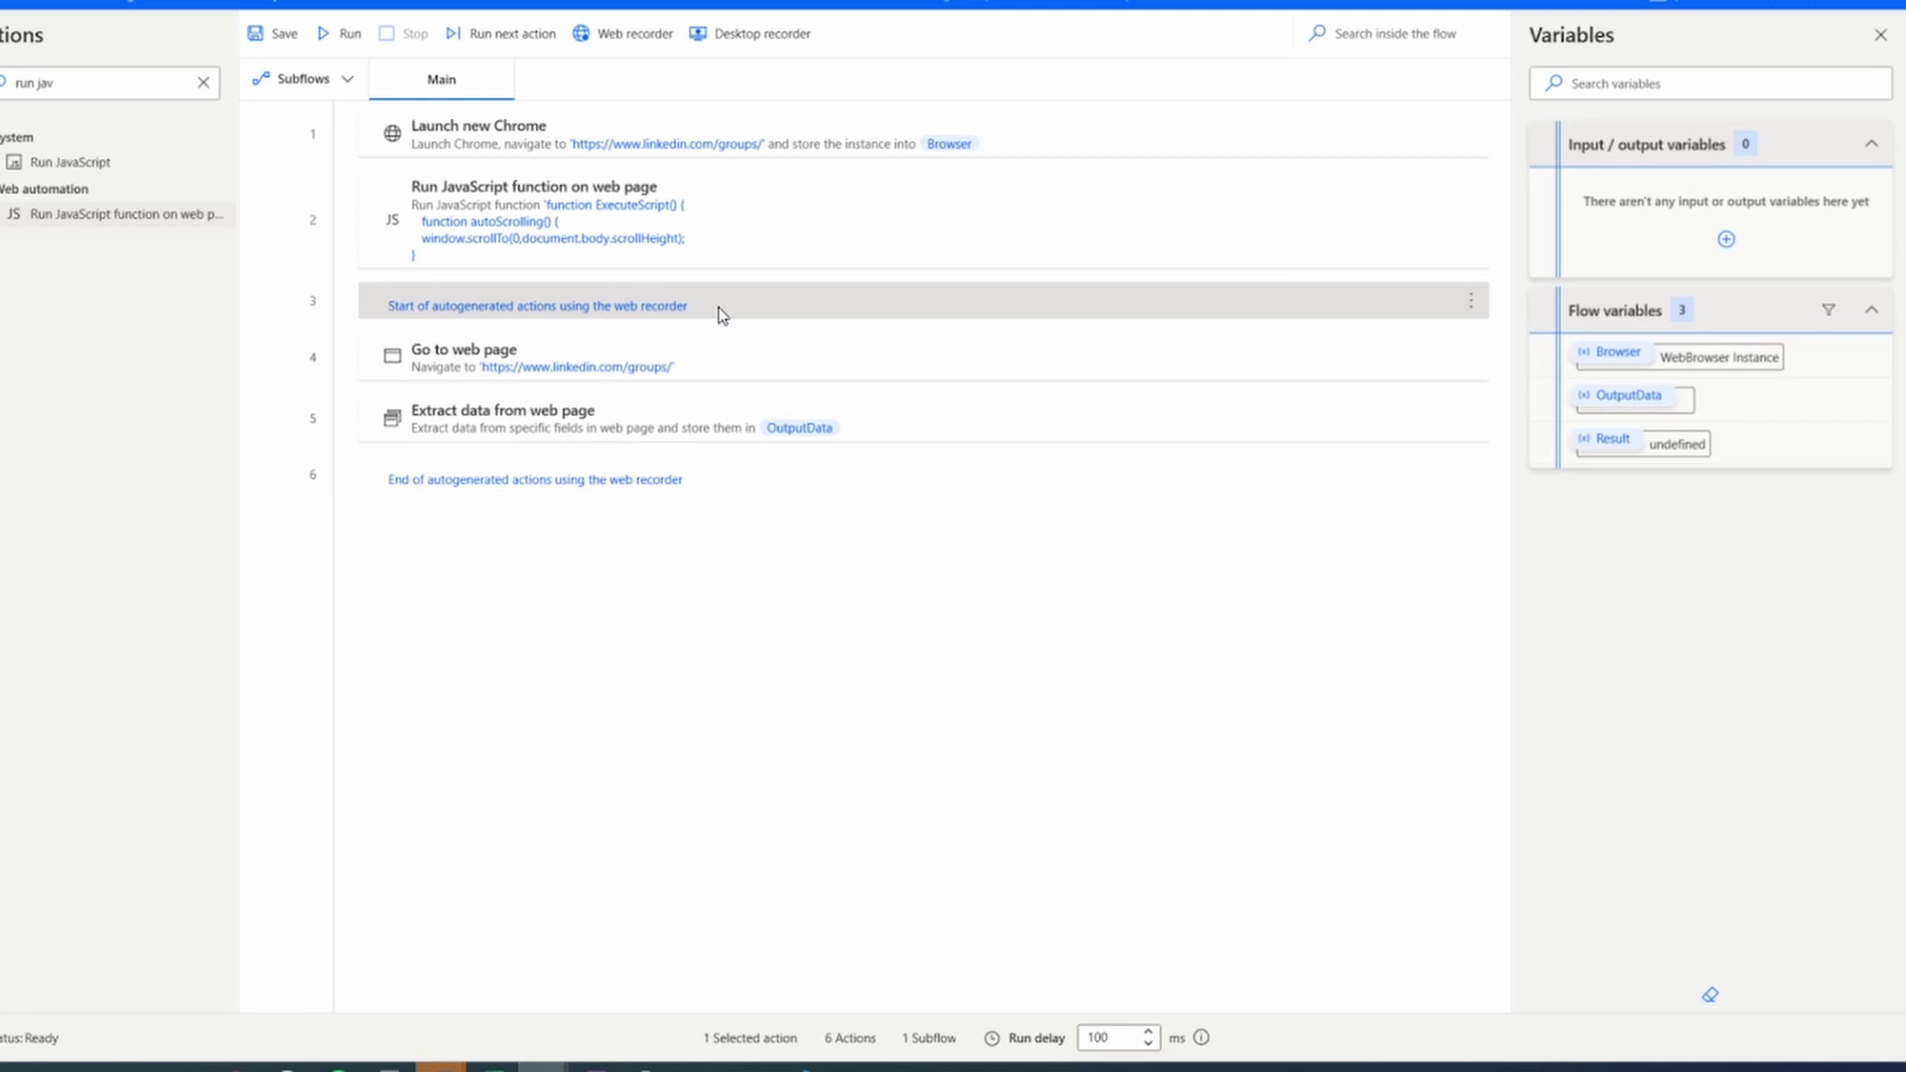
Step: Delete the recorder's start and end marker steps and the Go to web page step
key("Delete")
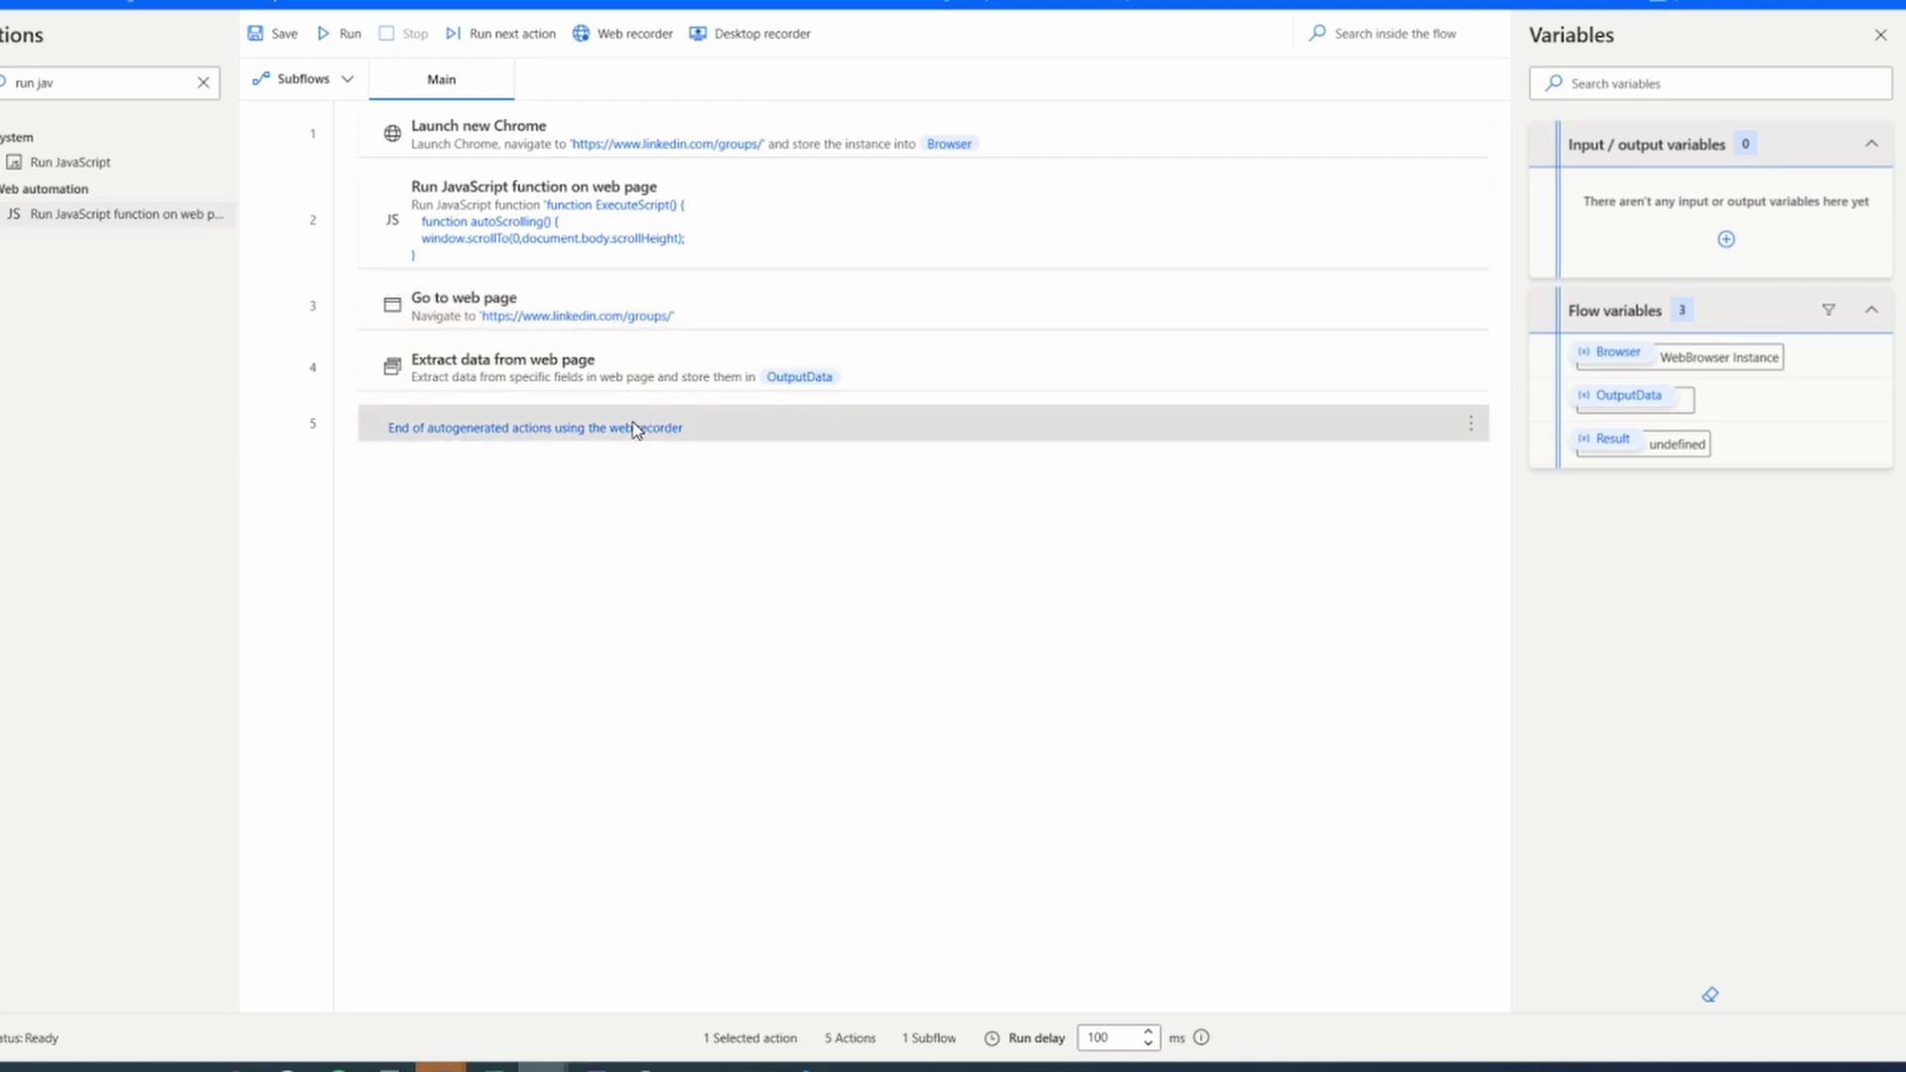
key("Delete")
left_click(609, 313)
key("Delete")
Step: Store the Extract data step's results in an Excel spreadsheet
double_click(805, 315)
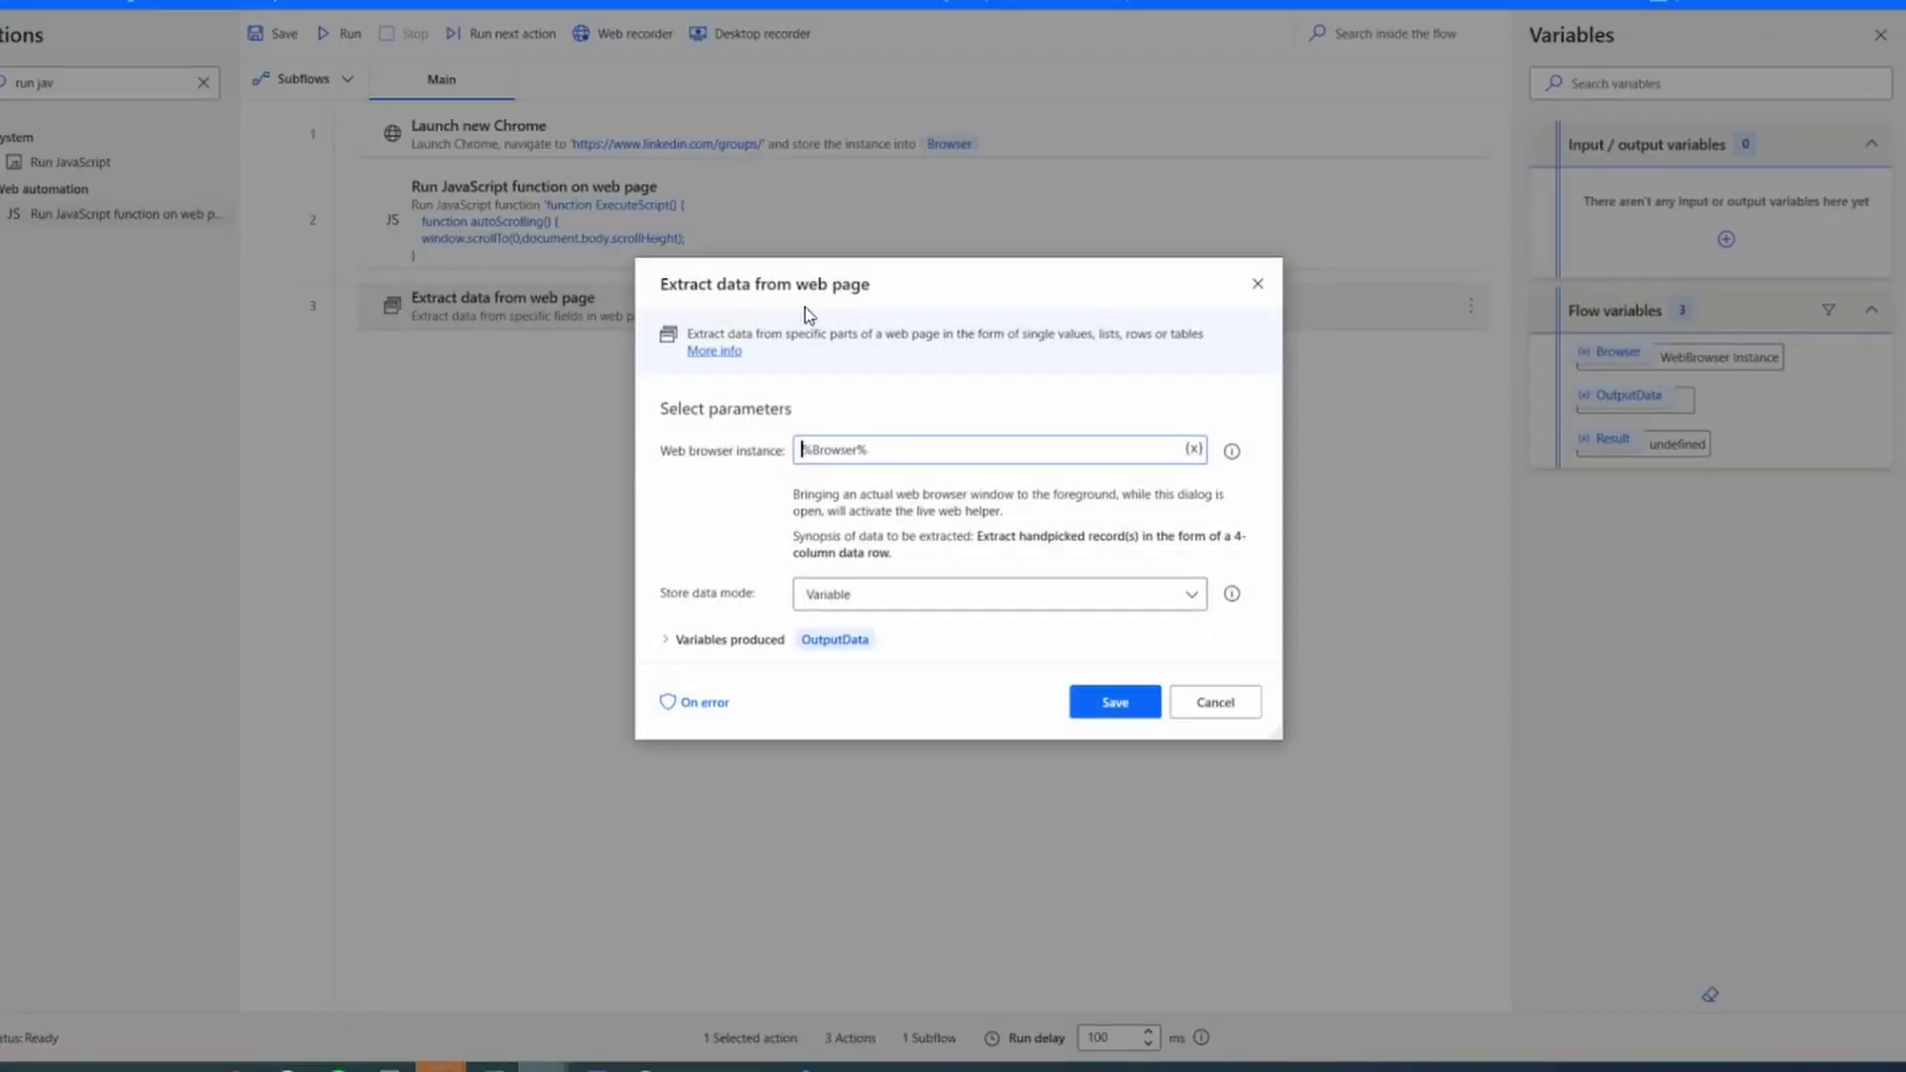
left_click(876, 657)
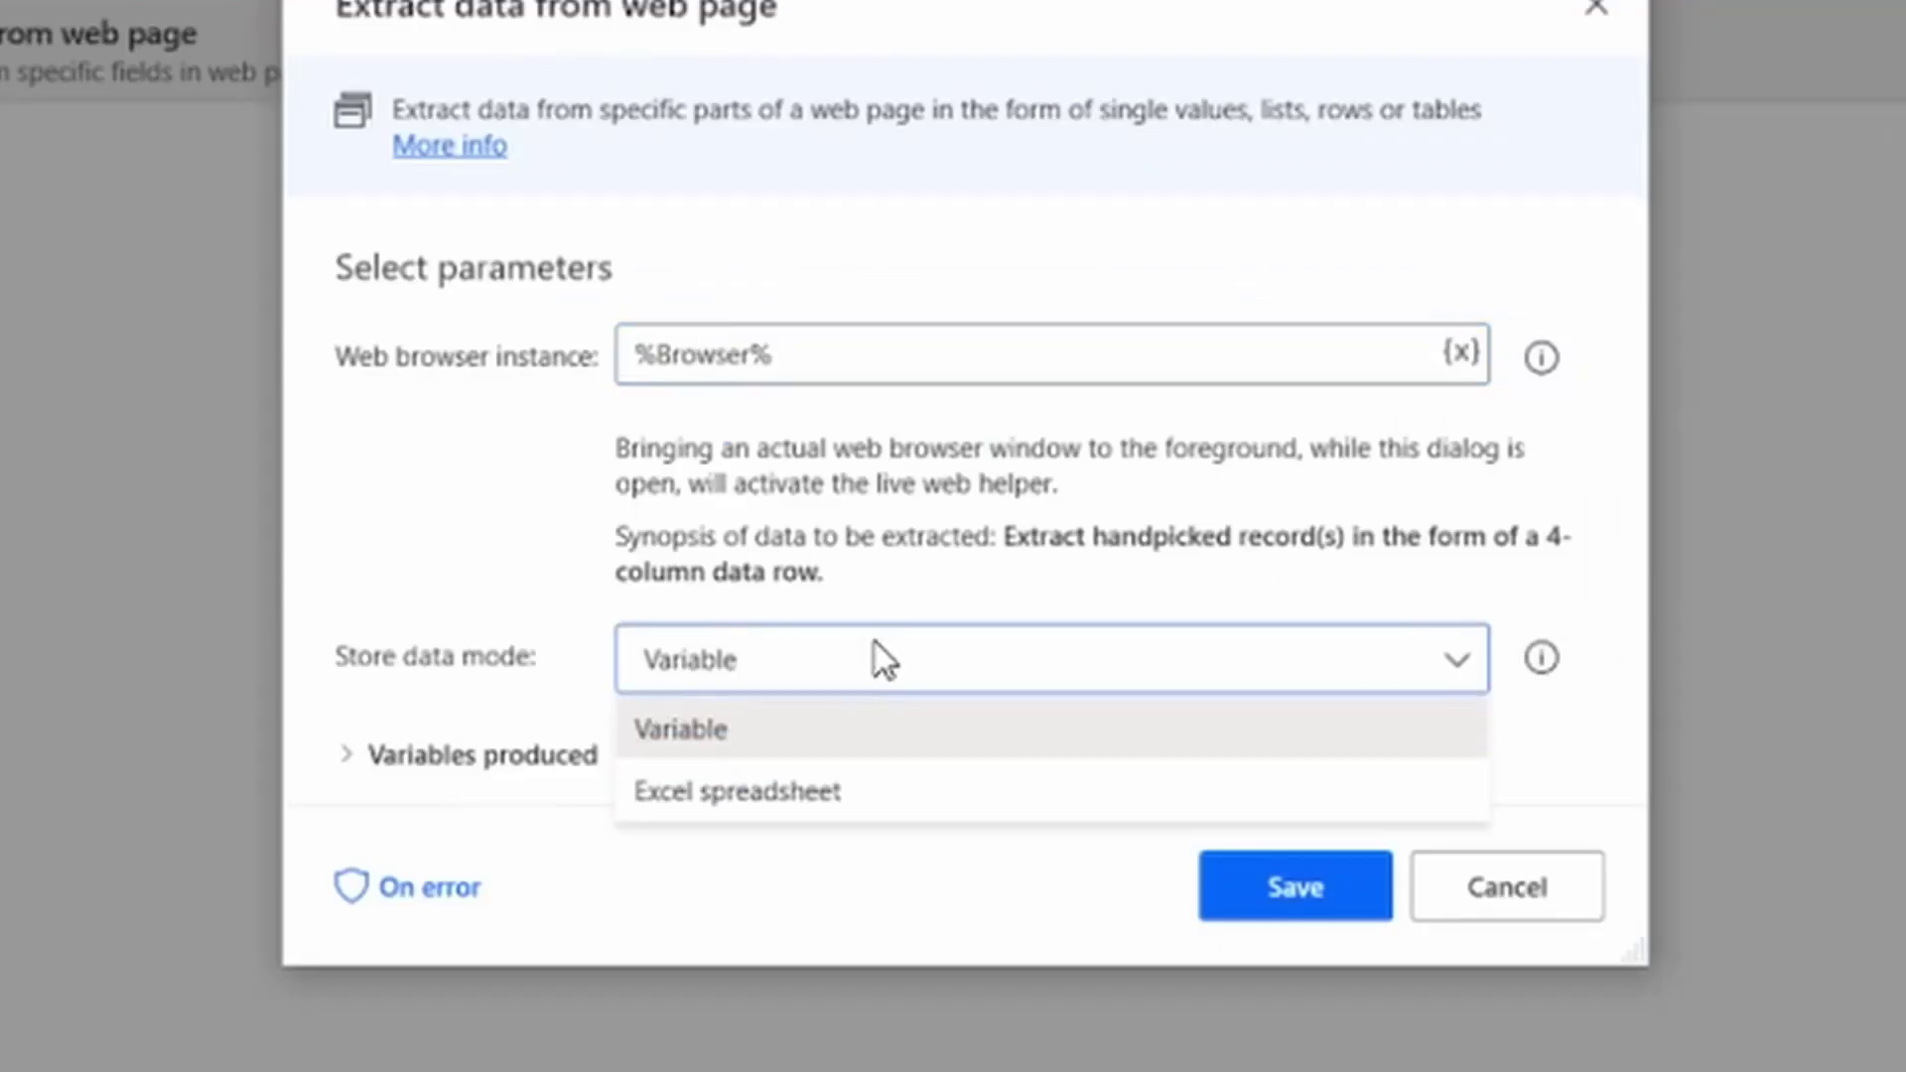
left_click(806, 789)
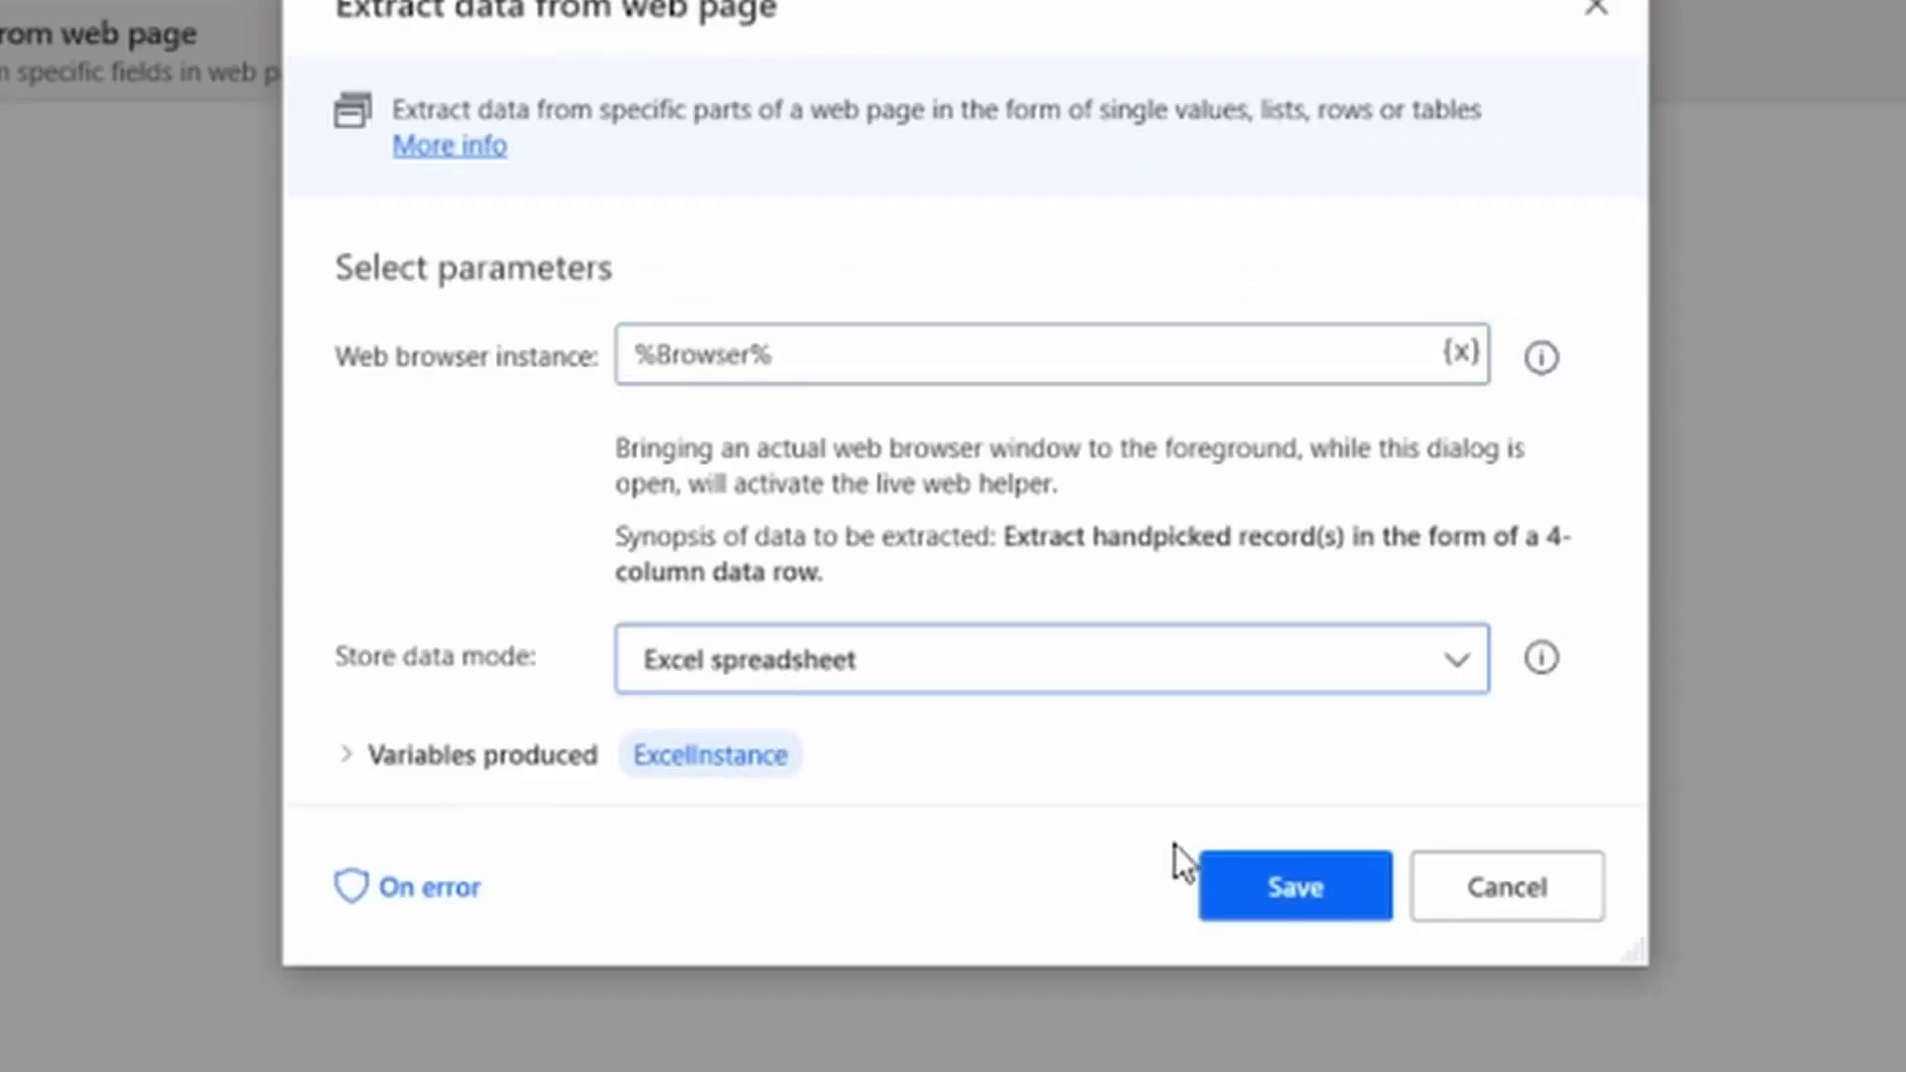
left_click(1220, 879)
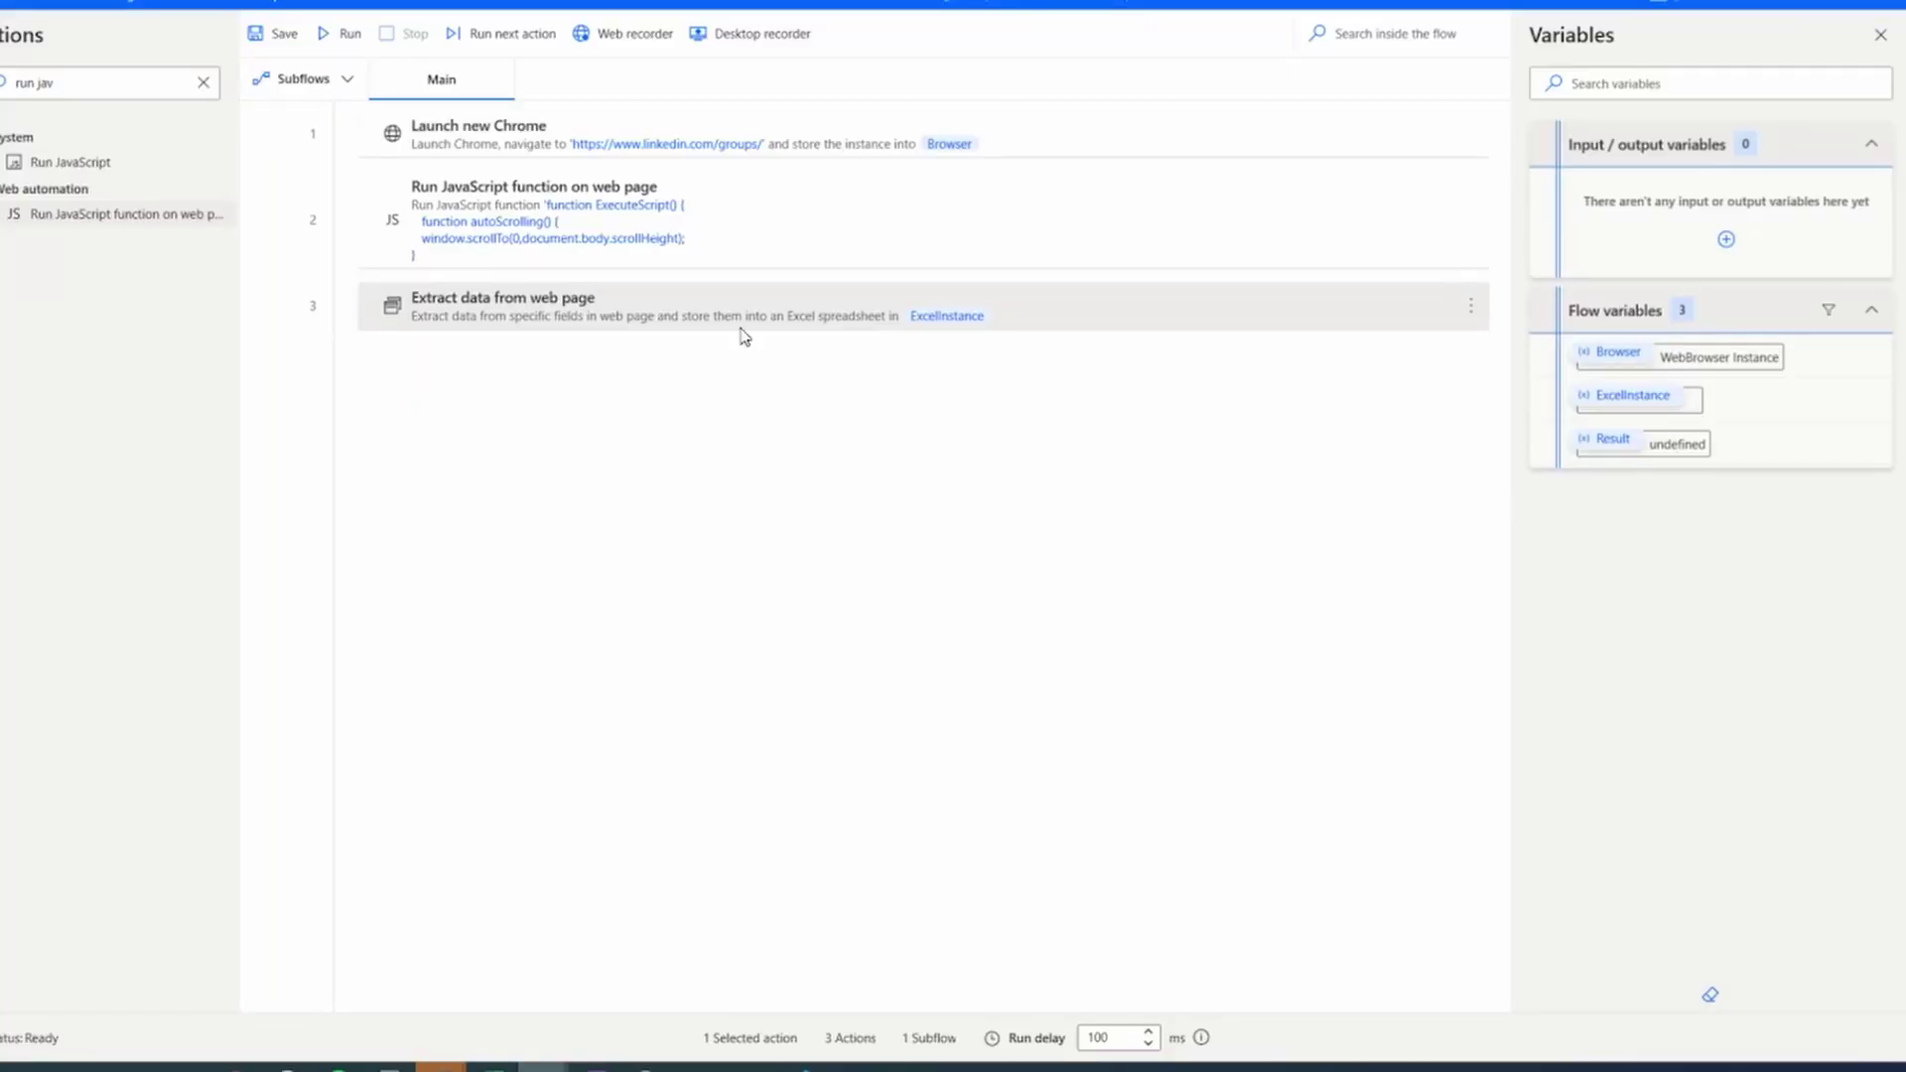
Step: Run the flow and bring the generated Excel sheet of group names and URLs into view
left_click(331, 34)
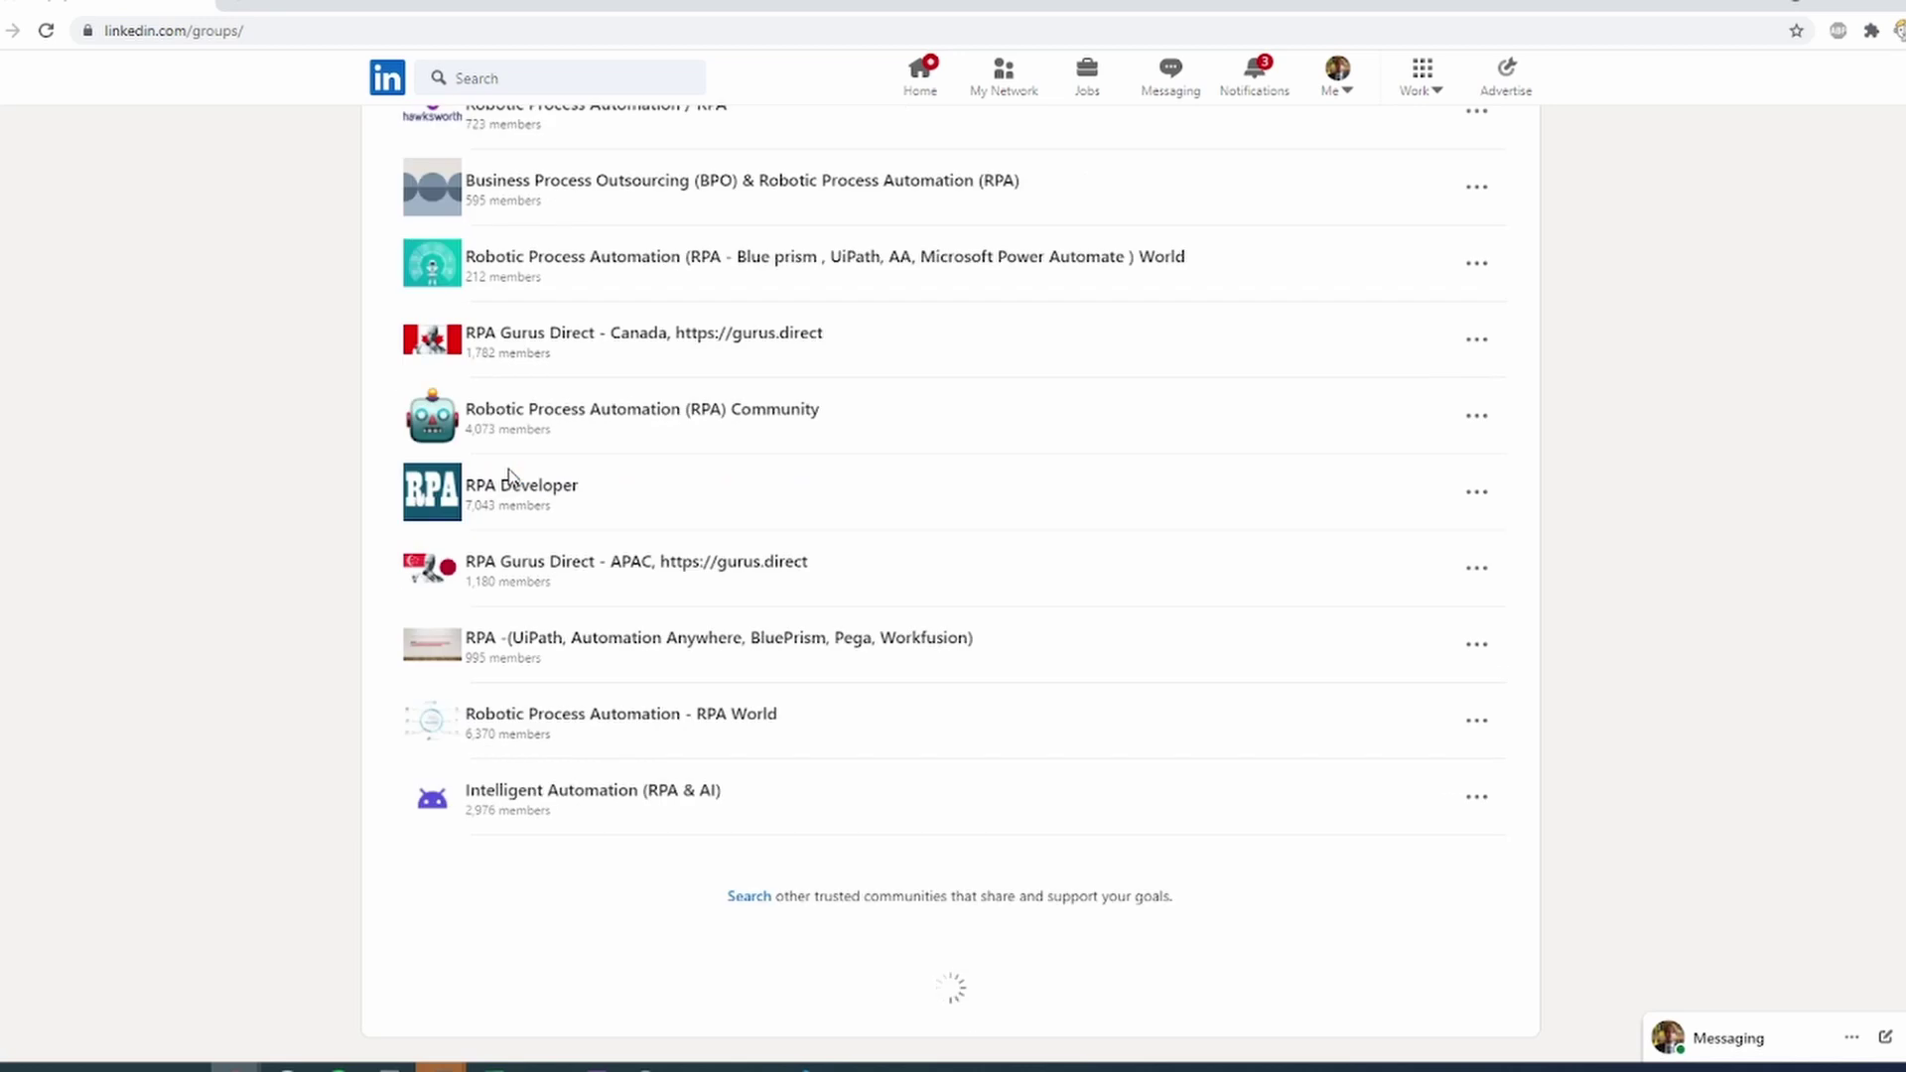
scroll(507, 477, "down", 3)
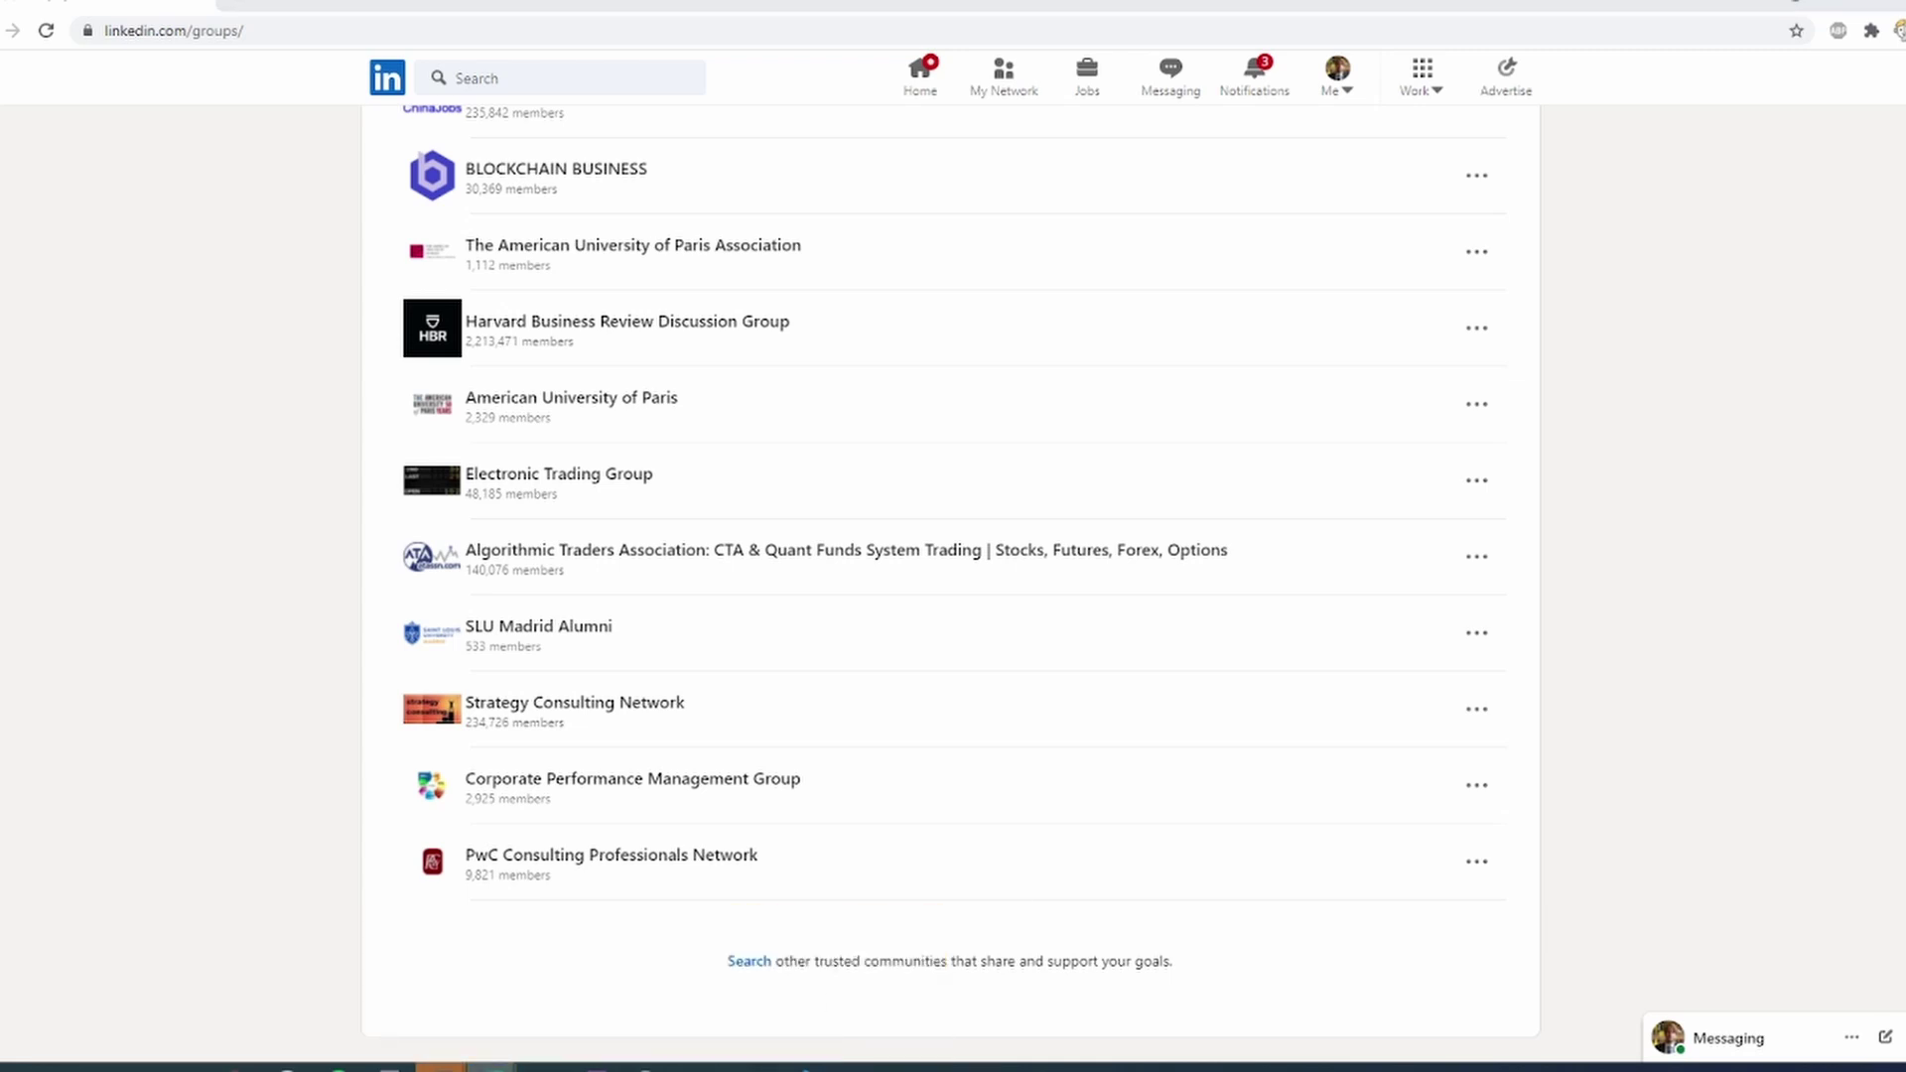
left_click_drag(1904, 245, 1128, 255)
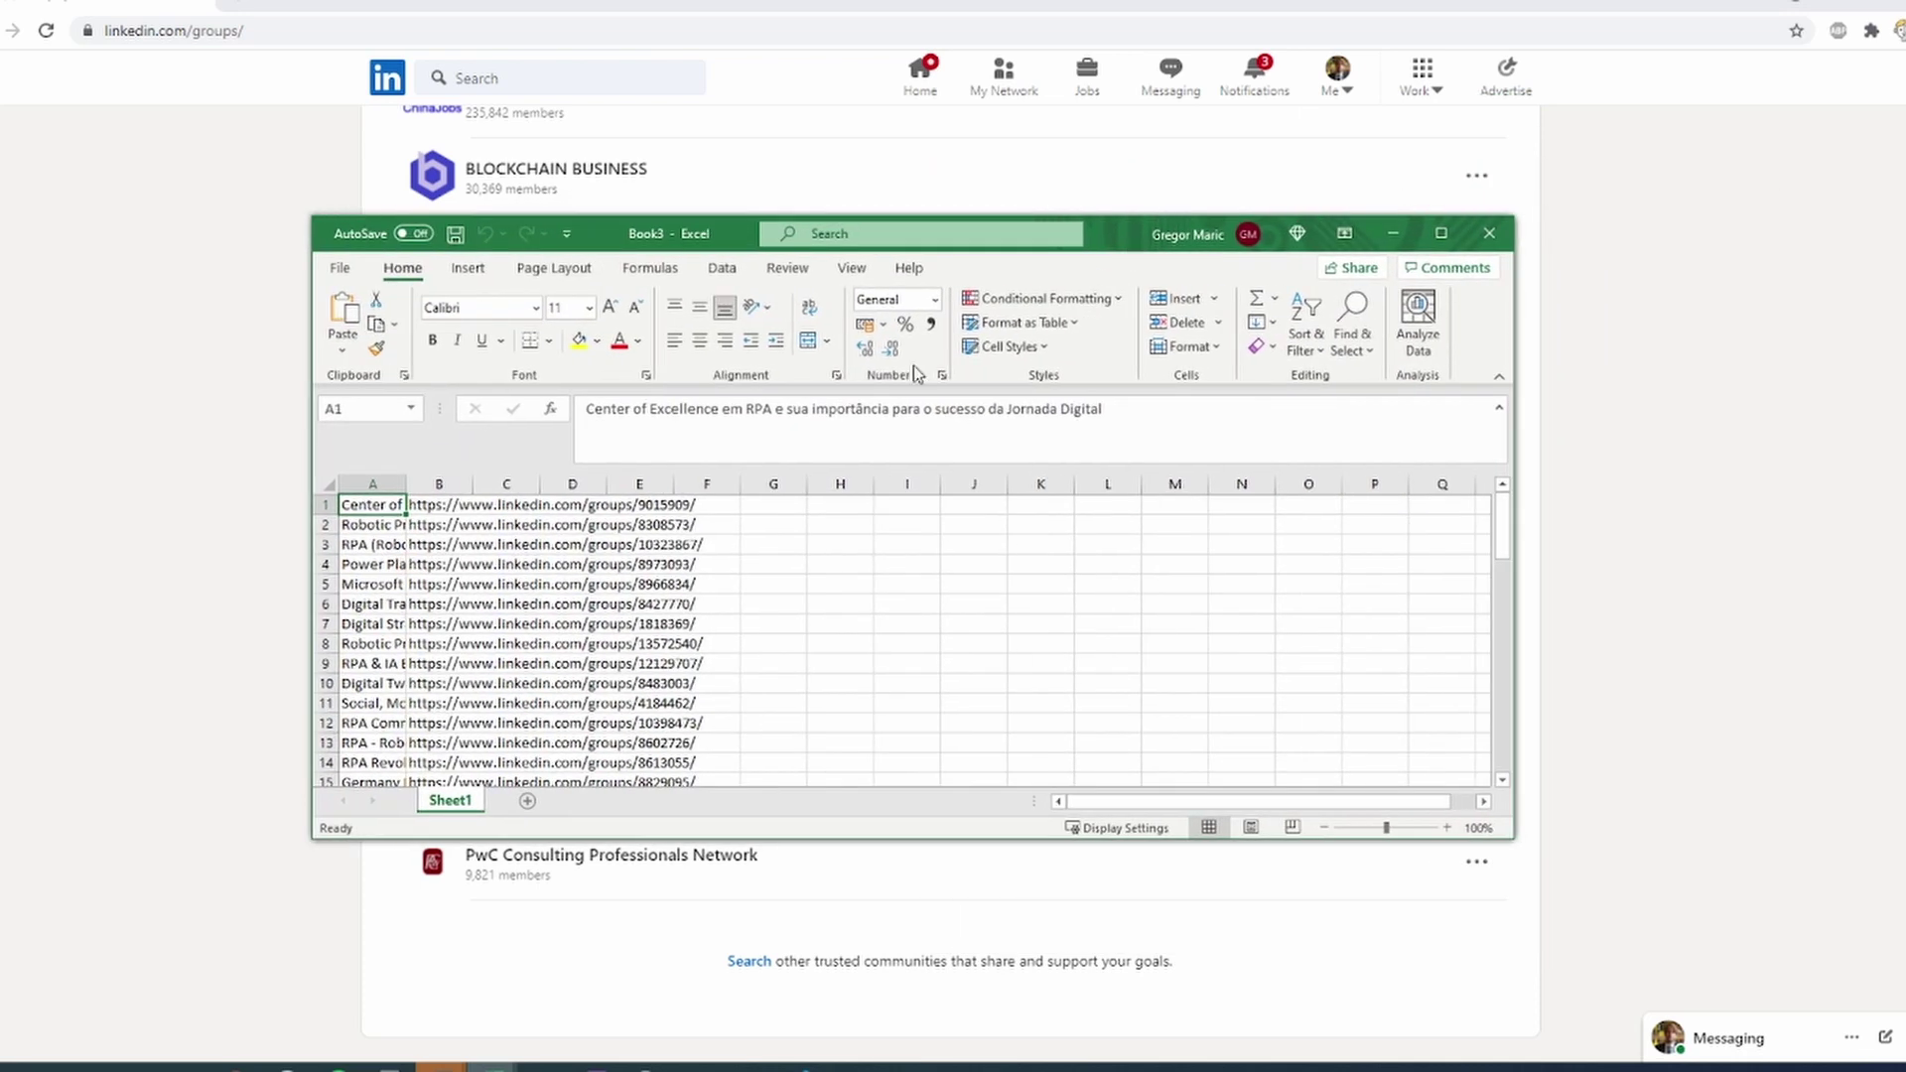
Step: AutoFit columns A and B so the full group names and URLs are readable
double_click(406, 487)
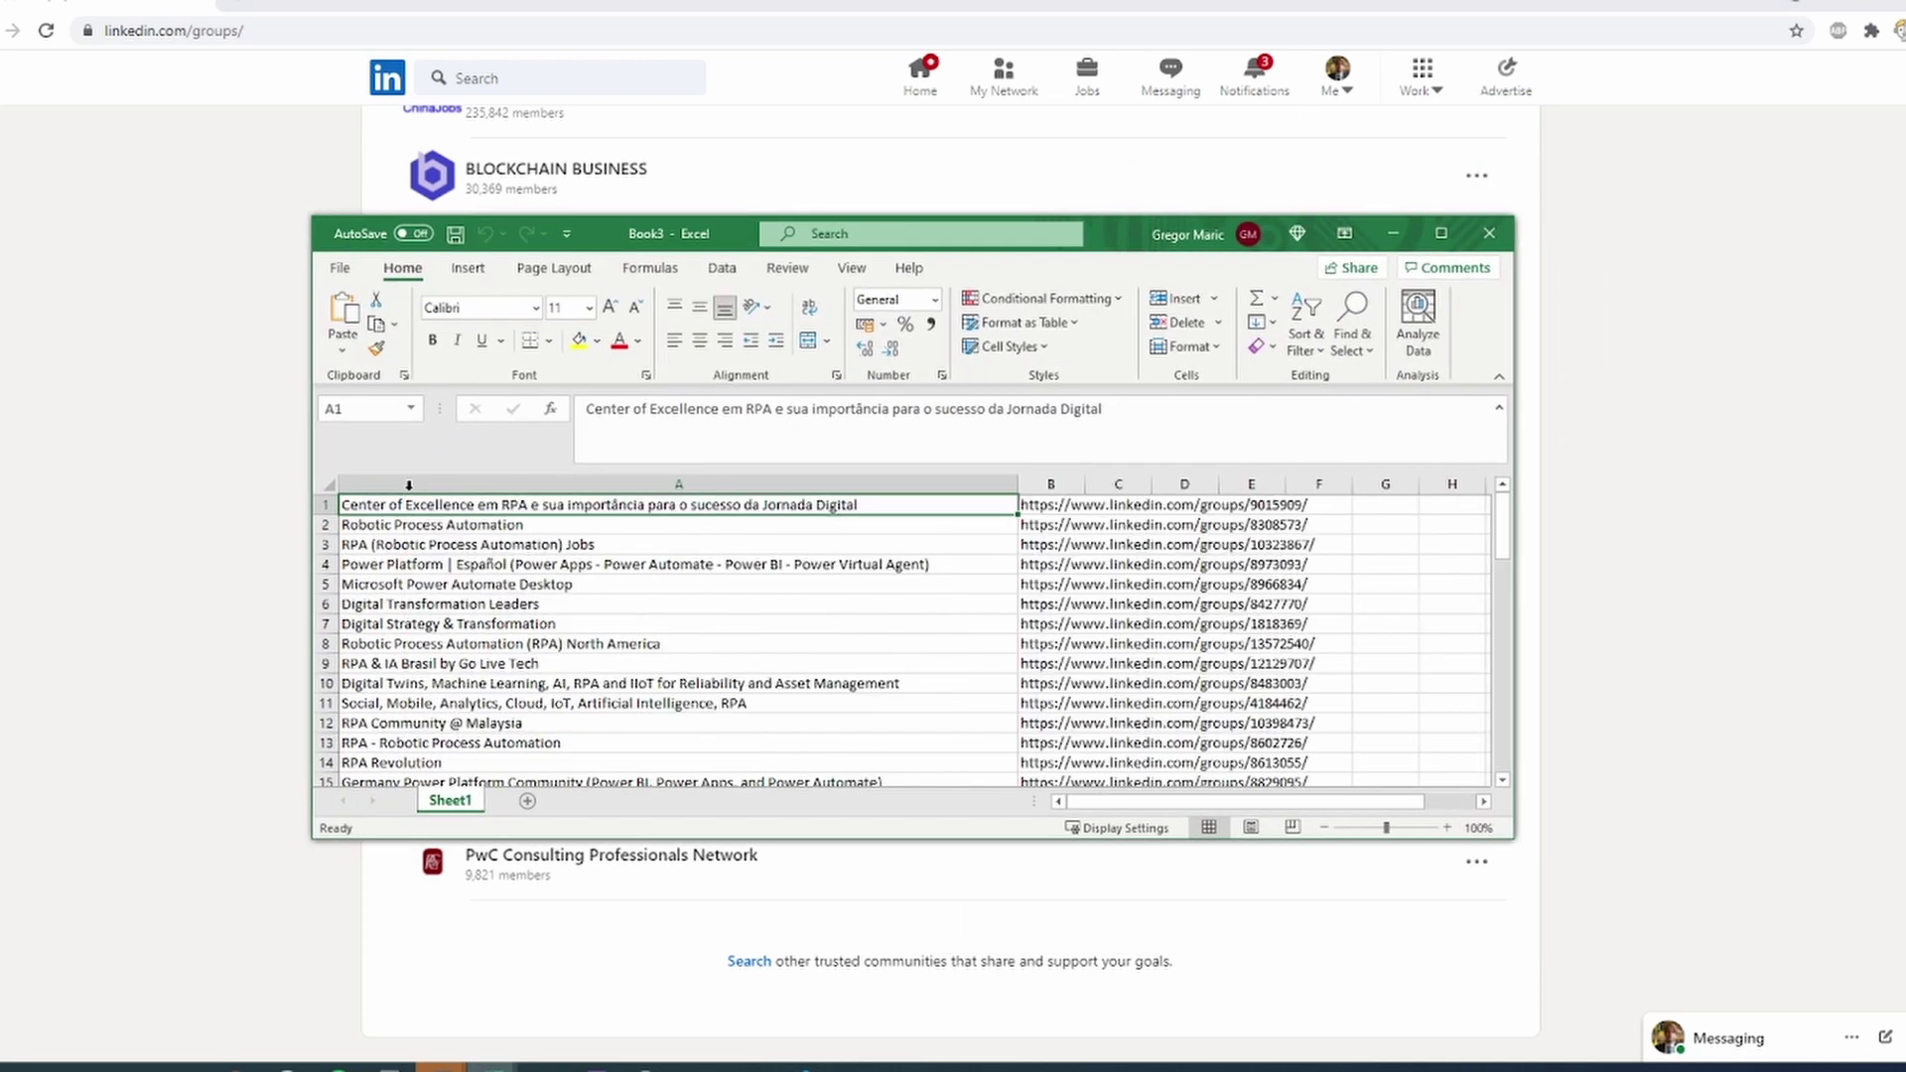
double_click(1086, 480)
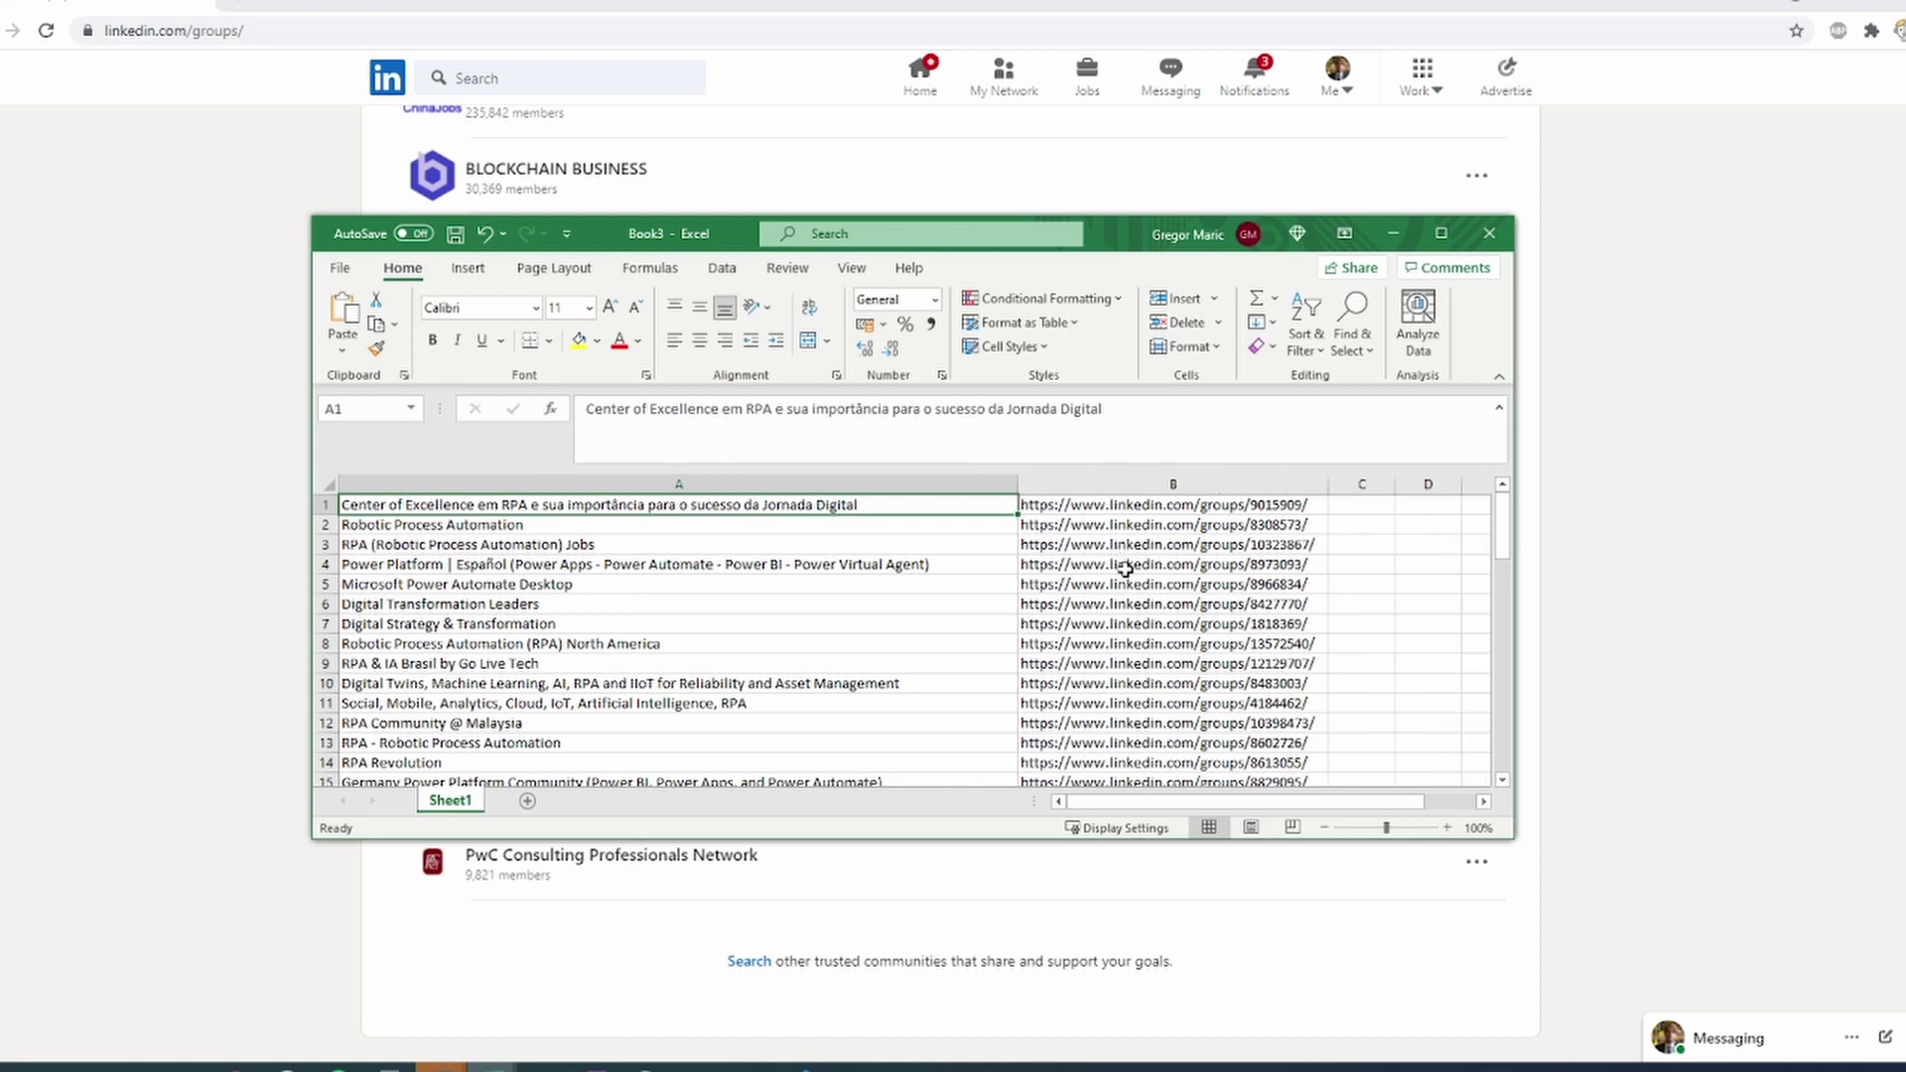
scroll(1125, 570, "down", 3)
scroll(1123, 570, "down", 1)
scroll(1124, 573, "down", 3)
scroll(1128, 582, "down", 3)
scroll(1127, 582, "down", 3)
scroll(1128, 582, "down", 1)
scroll(1128, 581, "down", 2)
scroll(1126, 581, "up", 3)
scroll(1127, 577, "up", 3)
scroll(1128, 578, "up", 3)
scroll(1127, 577, "up", 3)
scroll(1127, 579, "up", 3)
scroll(1128, 578, "up", 1)
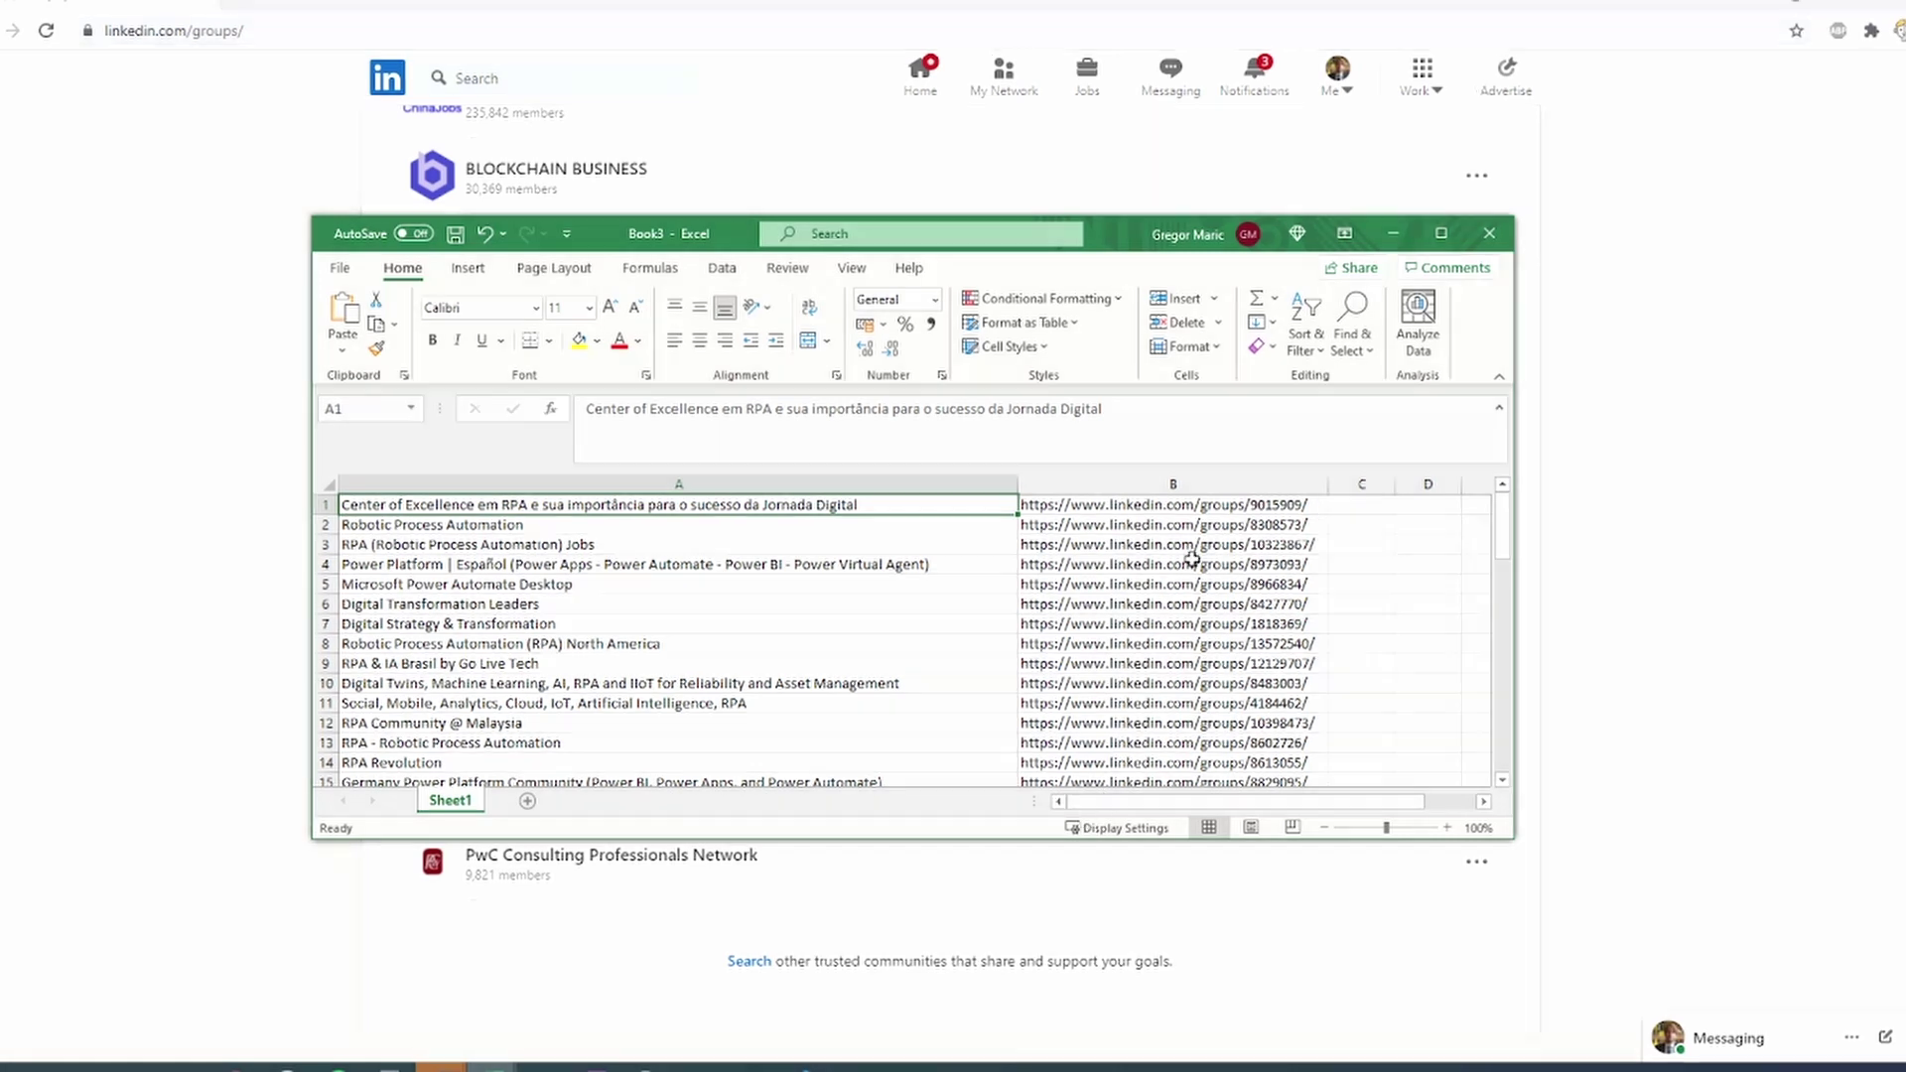